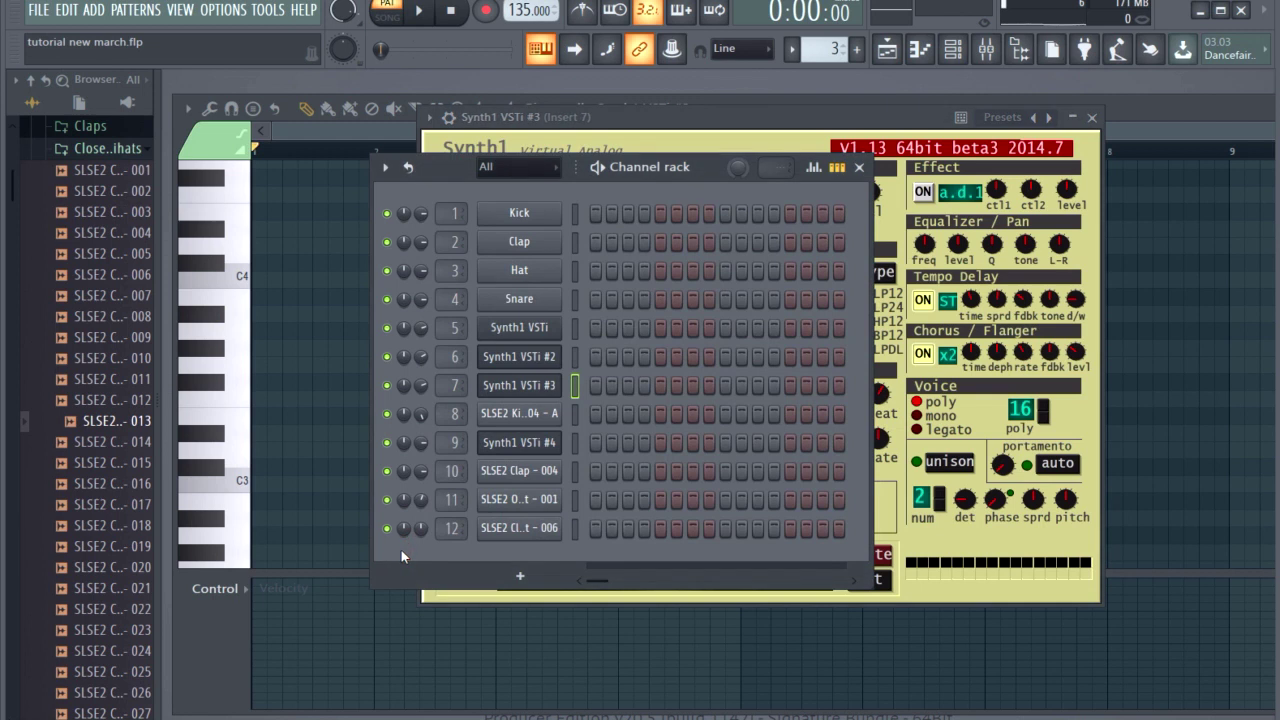
Step: Paste the copied melody notes into the Synth1 VSTi #3 piano roll and play the pattern
left_click(227, 355)
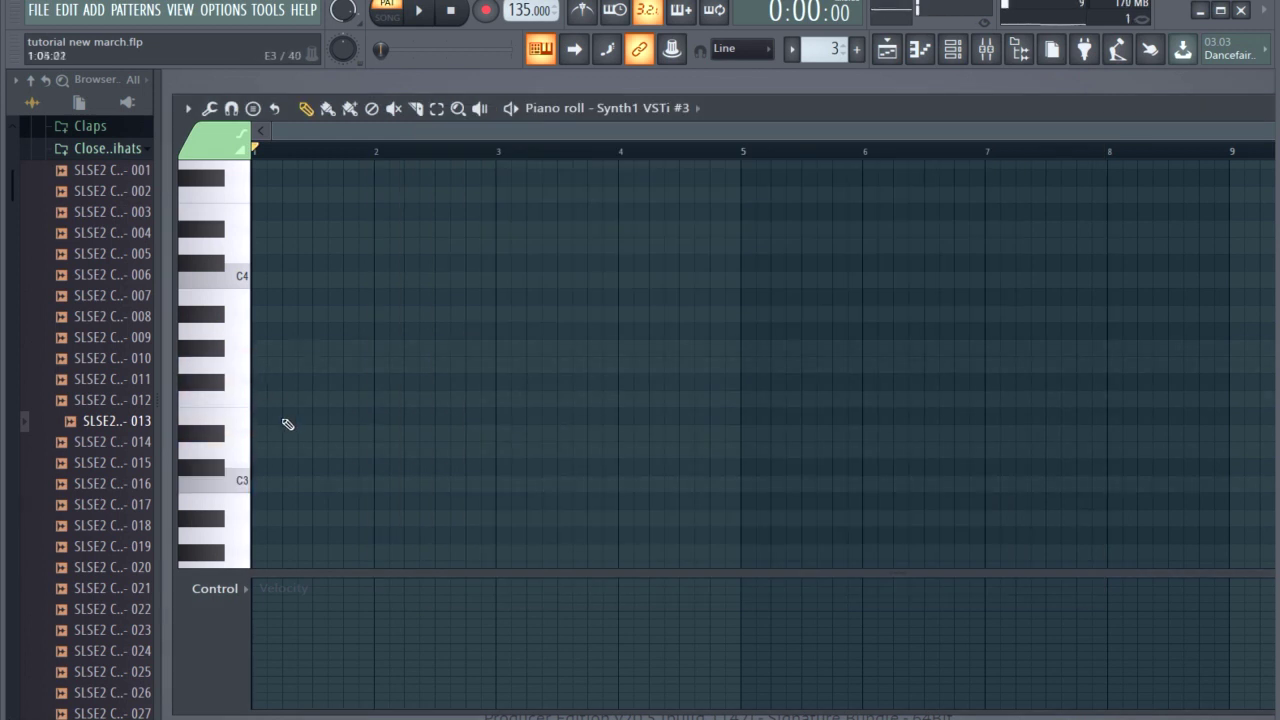
key("ctrl+v")
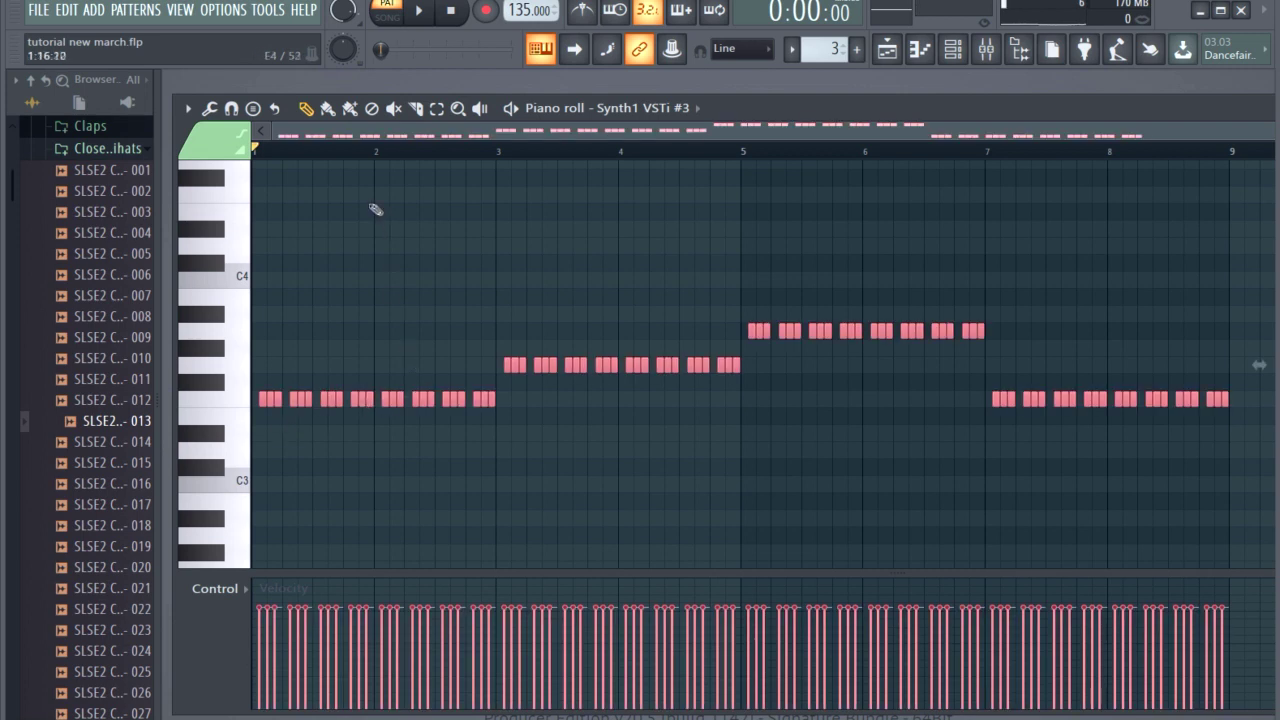
left_click(422, 12)
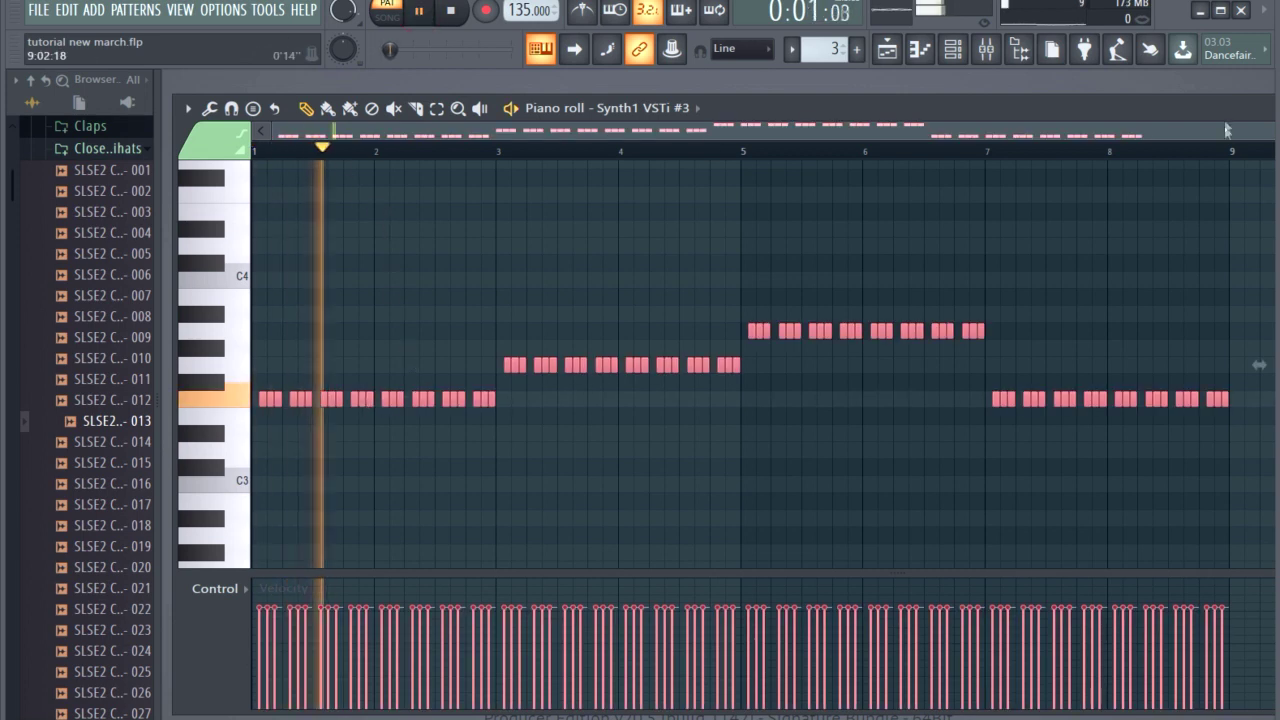
Step: Shape the Synth1 VSTi #3 sound with a saw wave on oscillator 1, amplifier decay 0, and adjusted amplifier attack and sustain
left_click(952, 48)
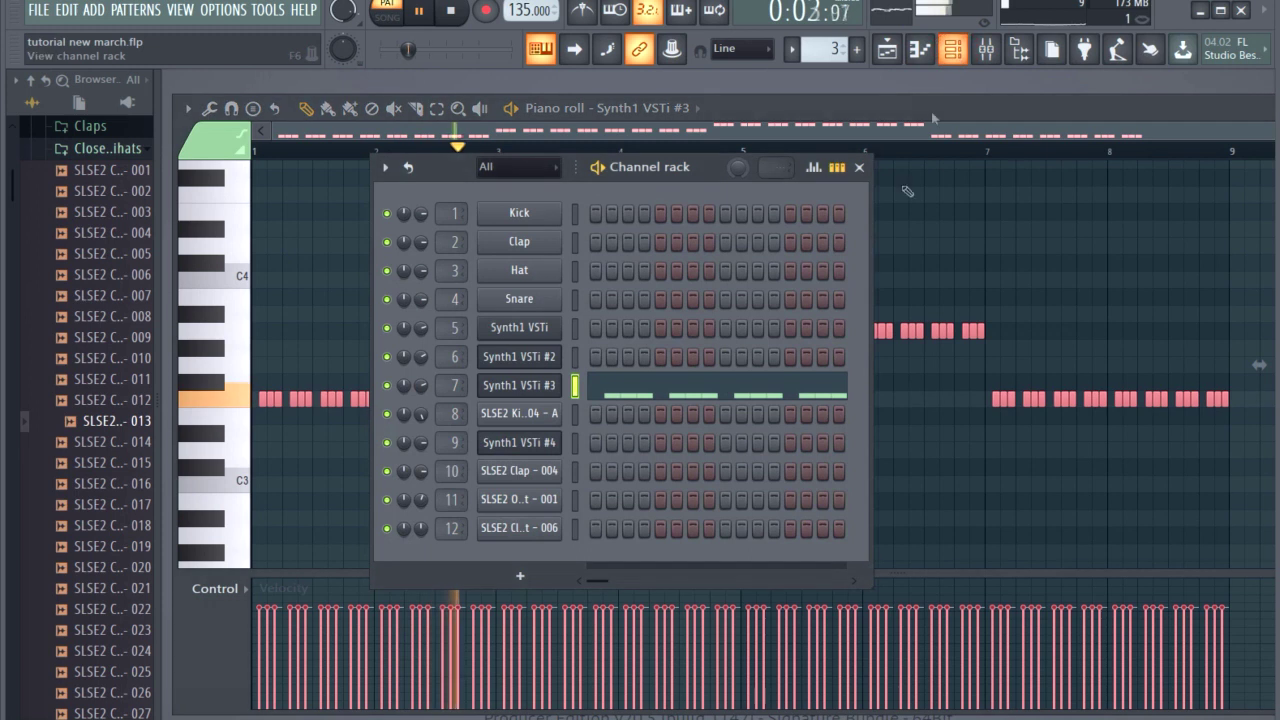
left_click(520, 392)
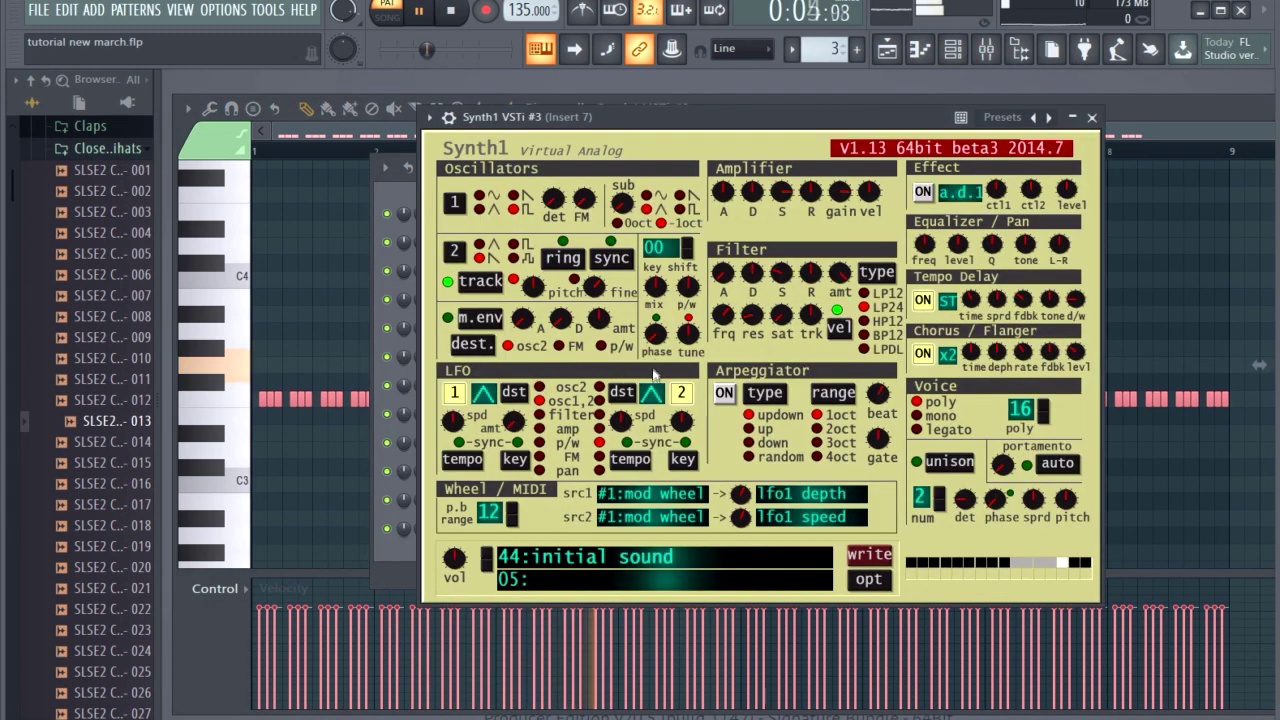
left_click(516, 202)
left_click_drag(726, 194, 765, 261)
left_click_drag(752, 191, 788, 266)
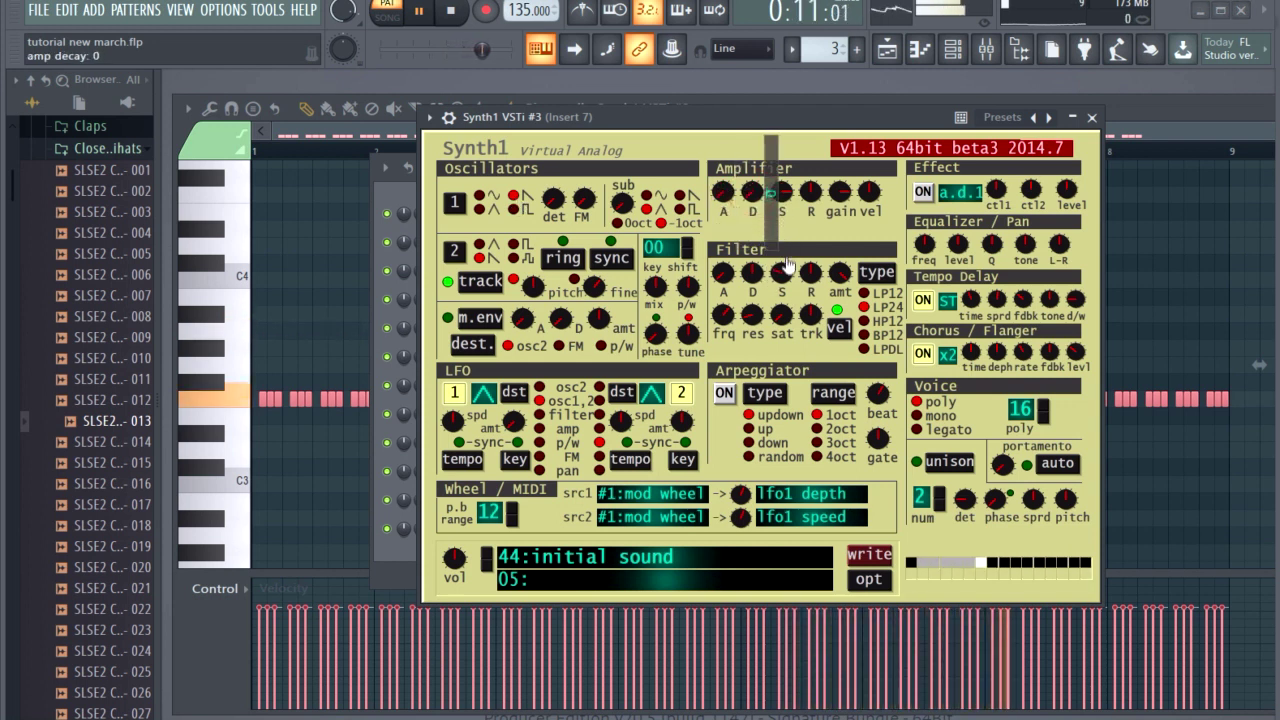
left_click_drag(782, 192, 838, 225)
Step: Turn off both LFOs and set the filter frequency to 7, resonance to 6 and saturation to 13
left_click(684, 395)
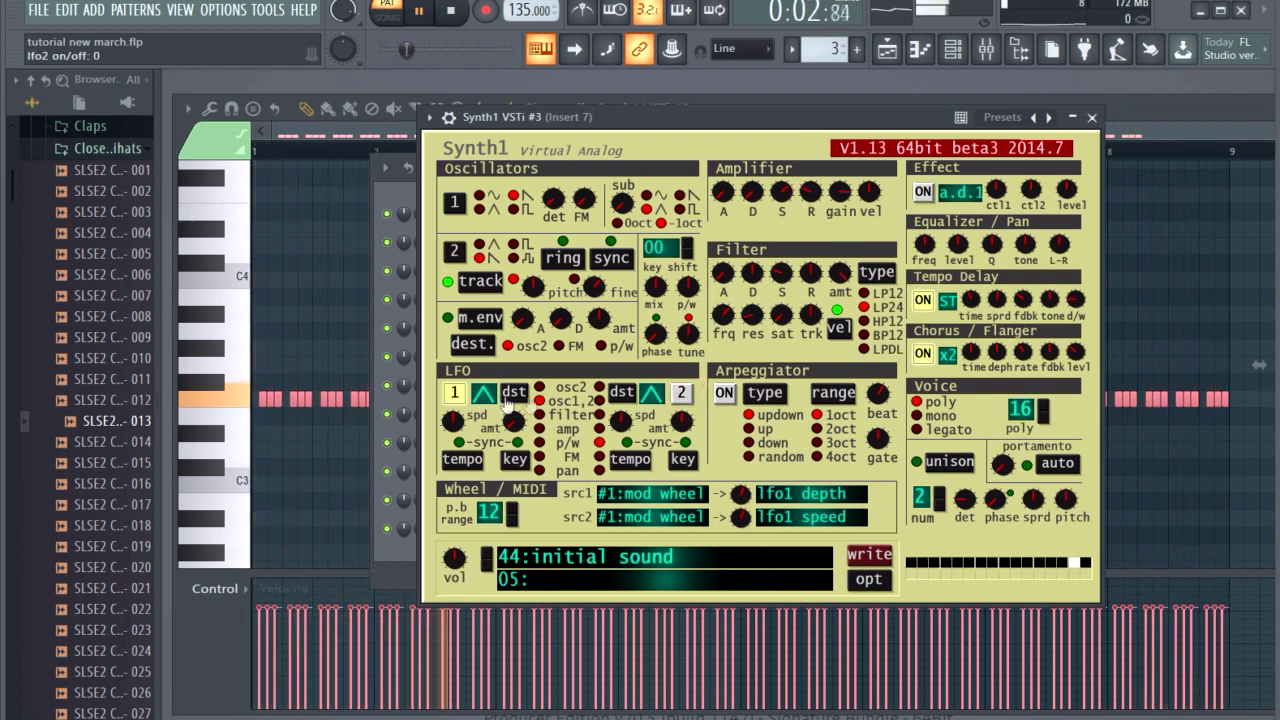
left_click(460, 396)
left_click_drag(724, 316, 755, 373)
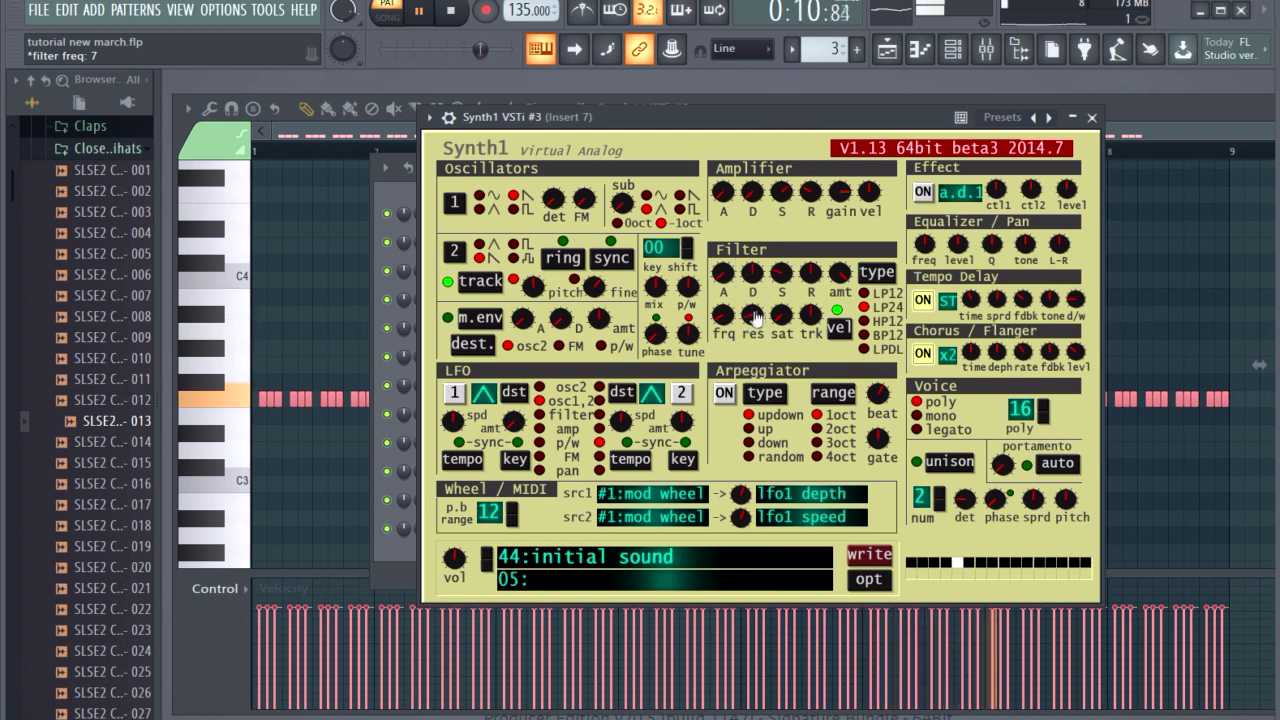
left_click_drag(752, 316, 779, 373)
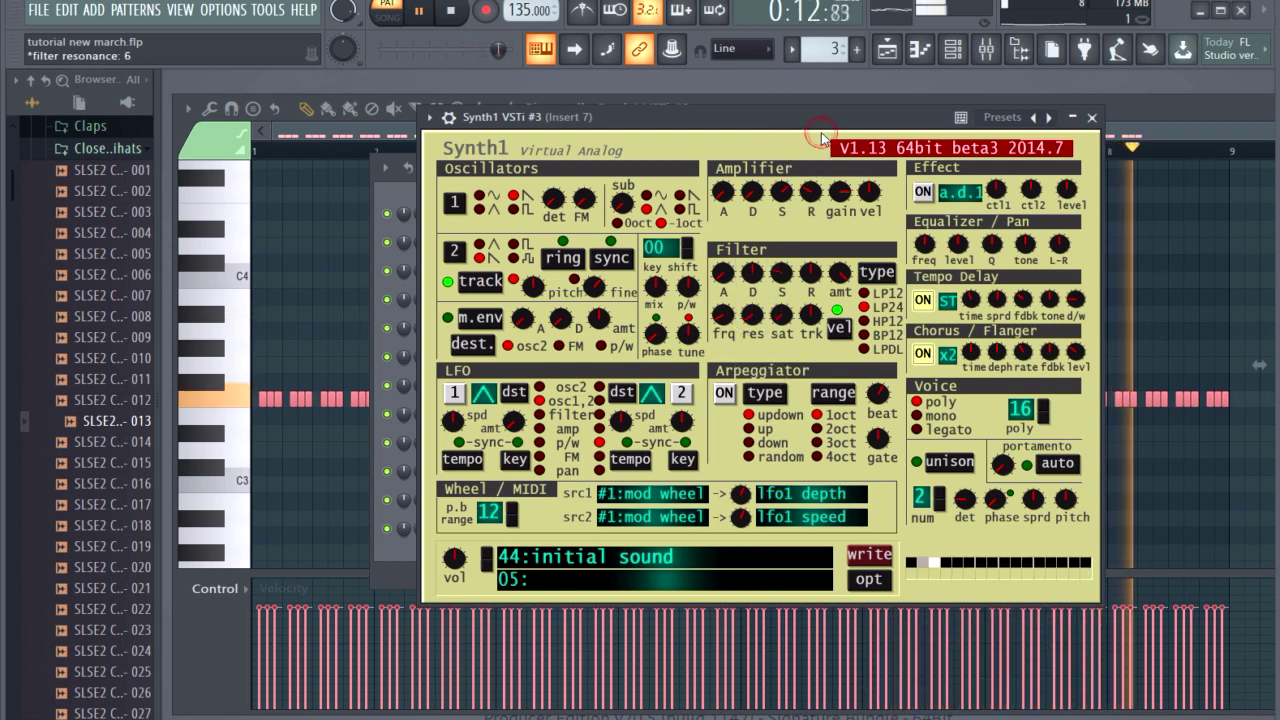
left_click_drag(781, 316, 815, 368)
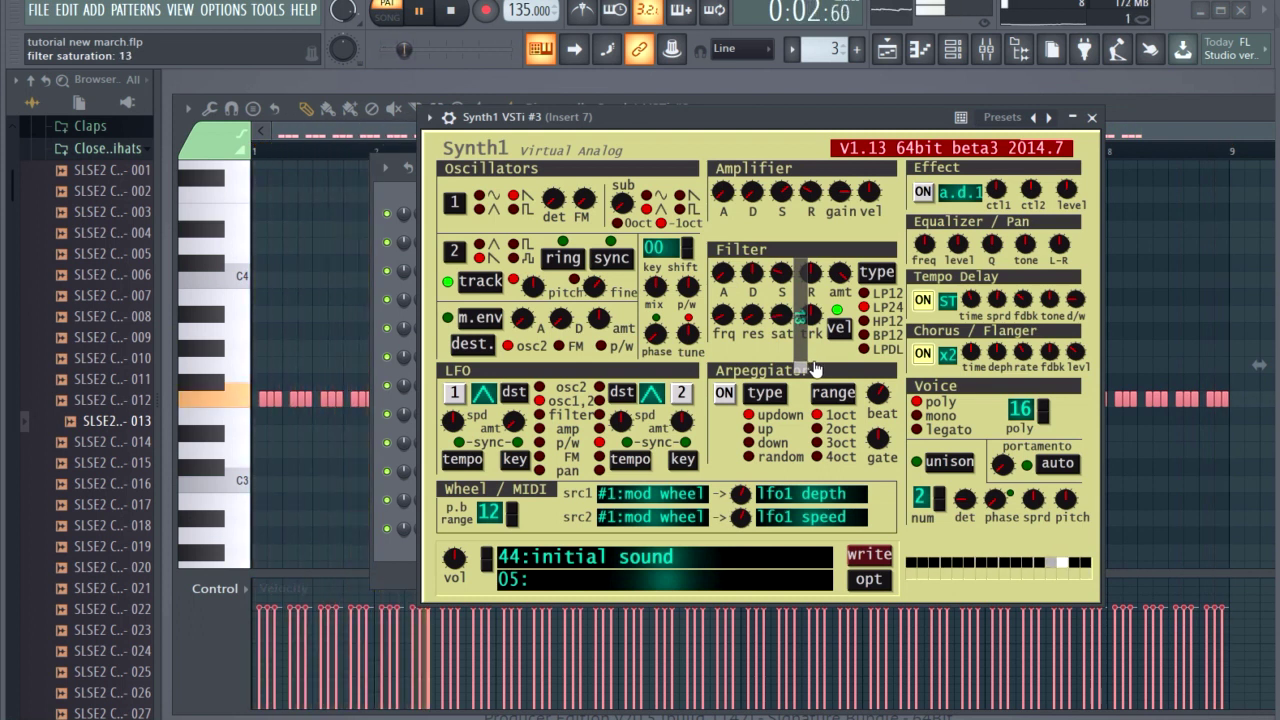
Step: Leave the chorus switched on and set the tempo delay to type PP with 36% dry/wet
left_click(924, 355)
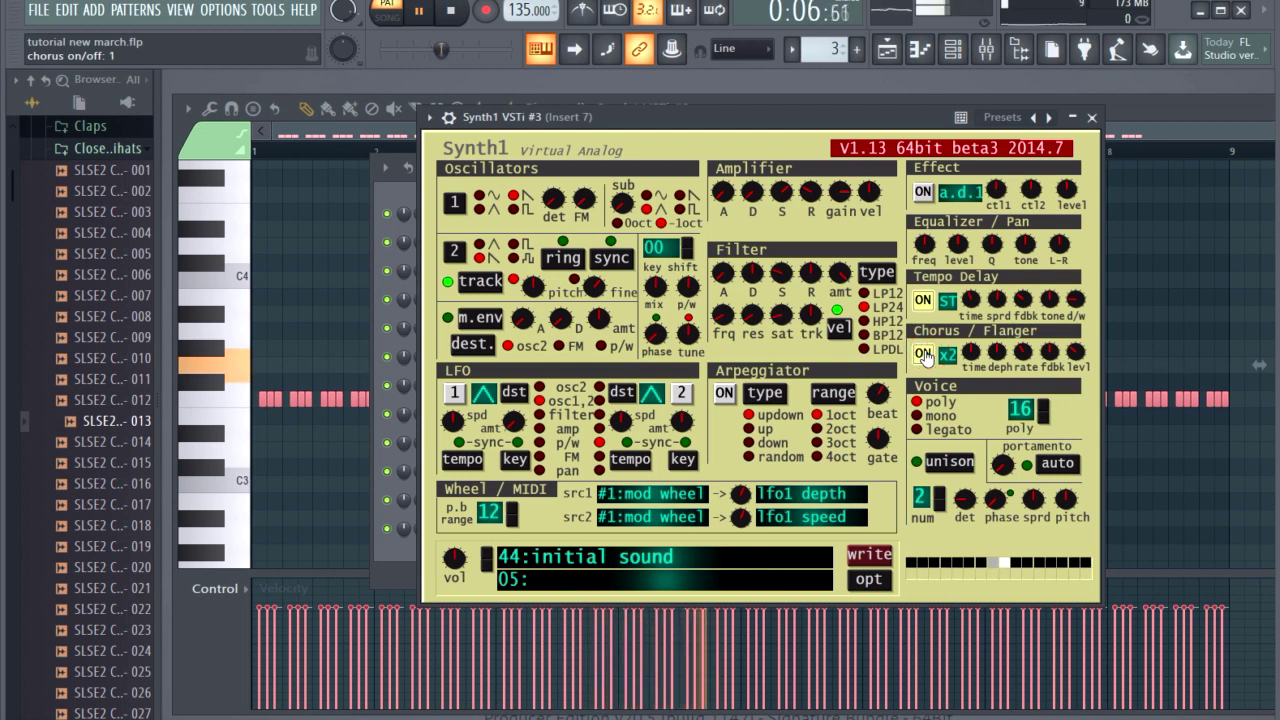
left_click(948, 304)
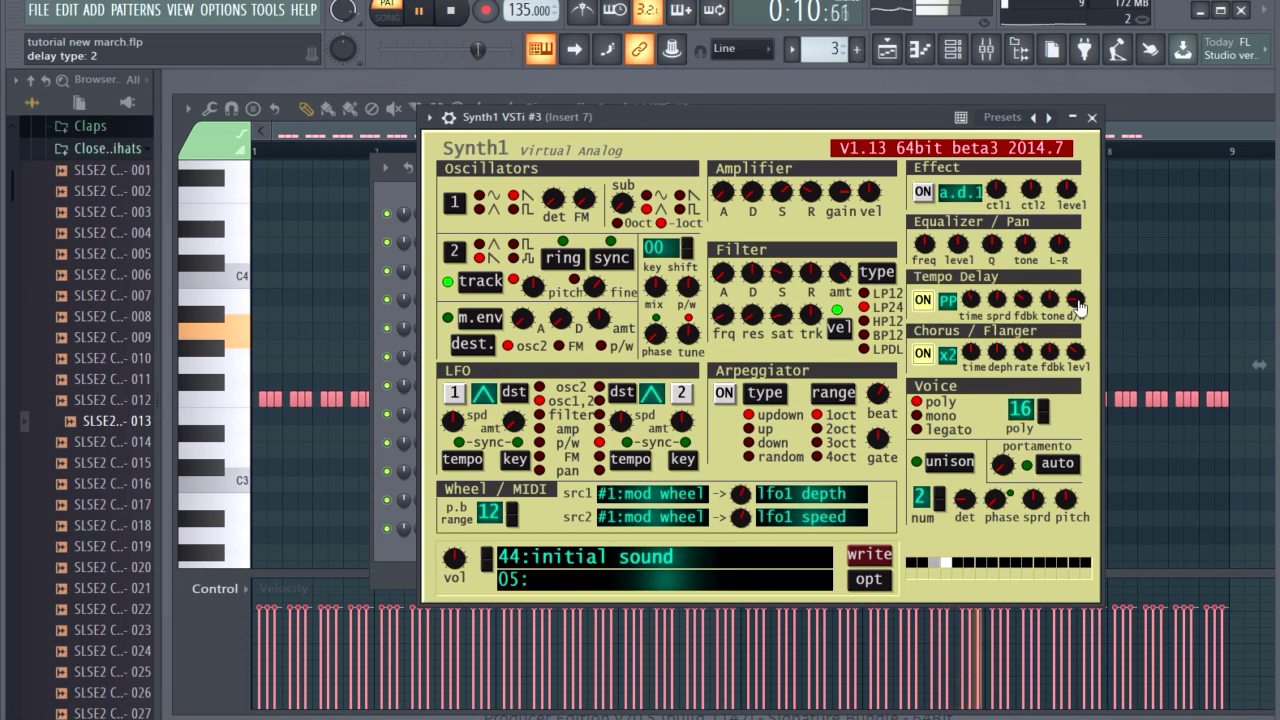
left_click_drag(1075, 300, 1102, 338)
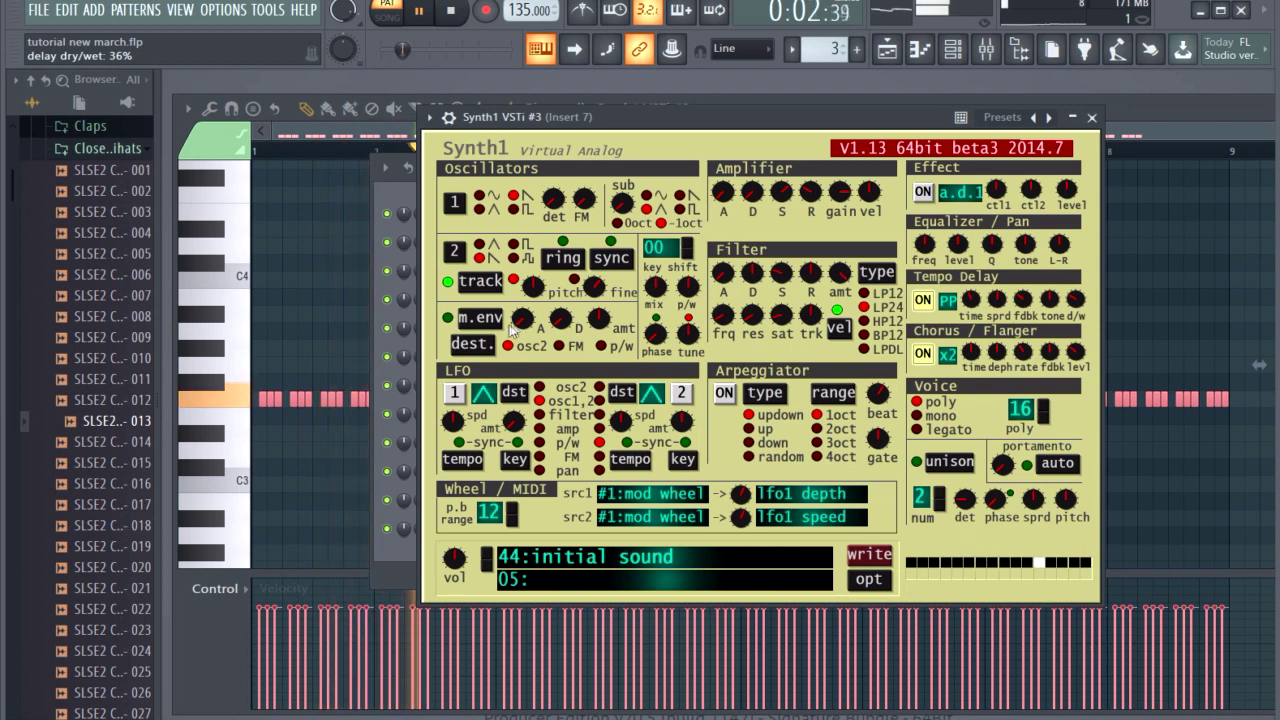
Step: Set the filter frequency to 8 and the oscillator 1 sub gain to 0
left_click_drag(724, 319, 757, 372)
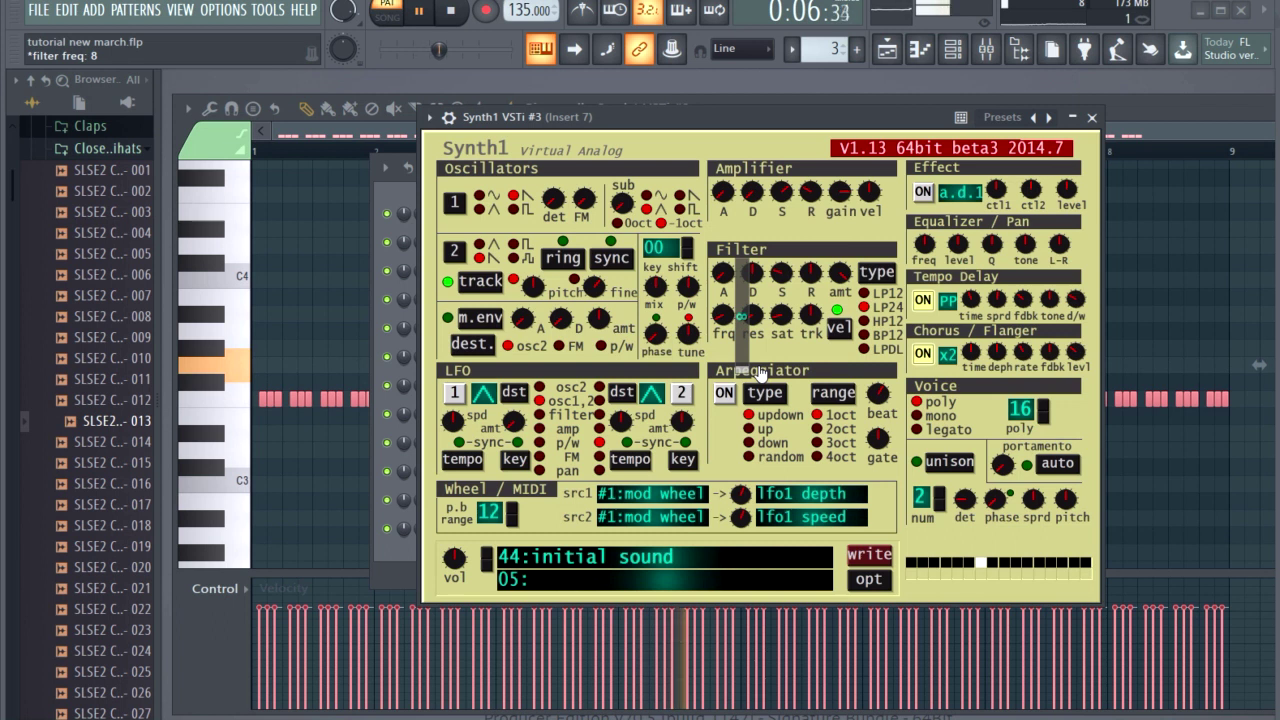
left_click_drag(760, 373, 760, 373)
left_click_drag(622, 203, 748, 313)
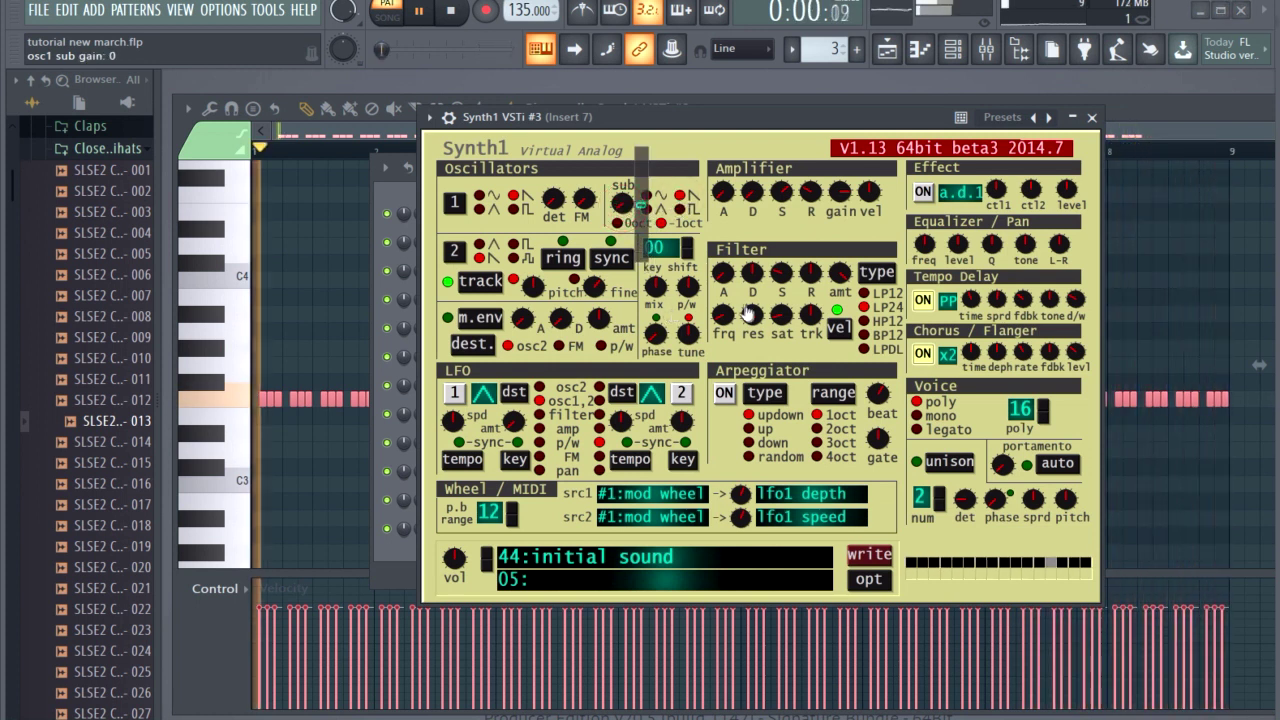
Step: Enable TAL-DUB-II on mixer Insert 7 and show its settings
left_click(986, 52)
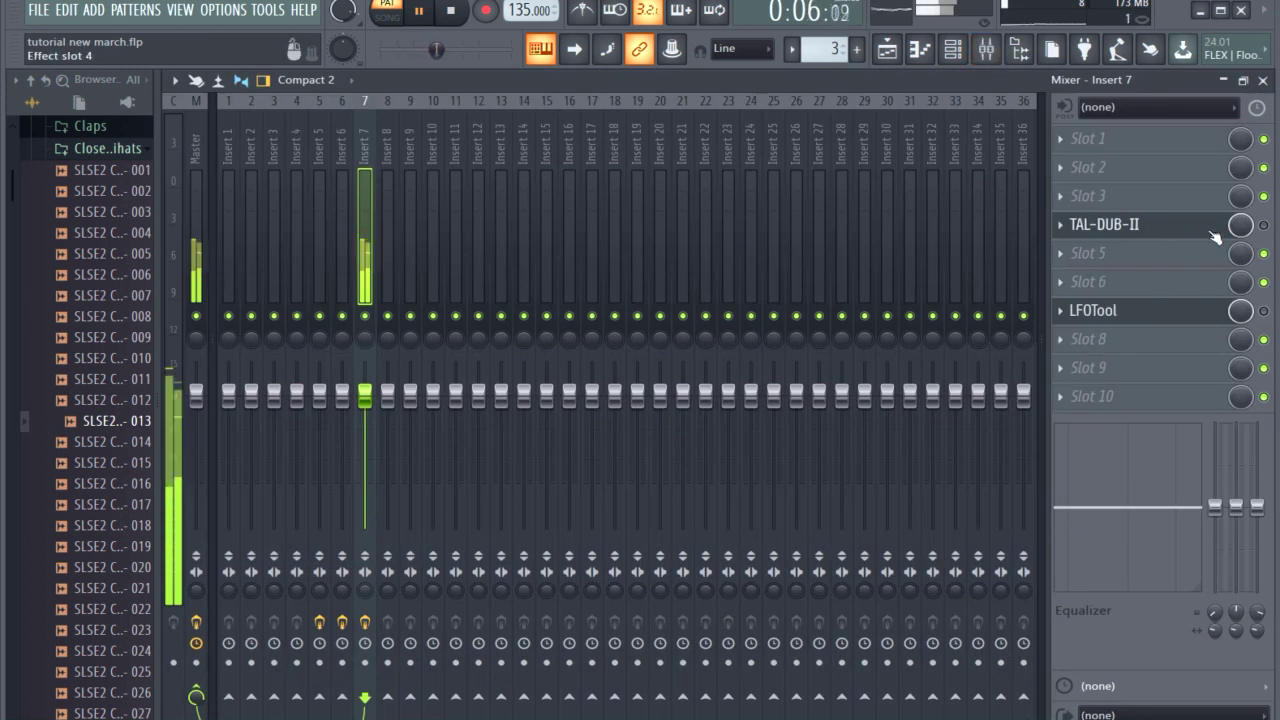
left_click(1167, 231)
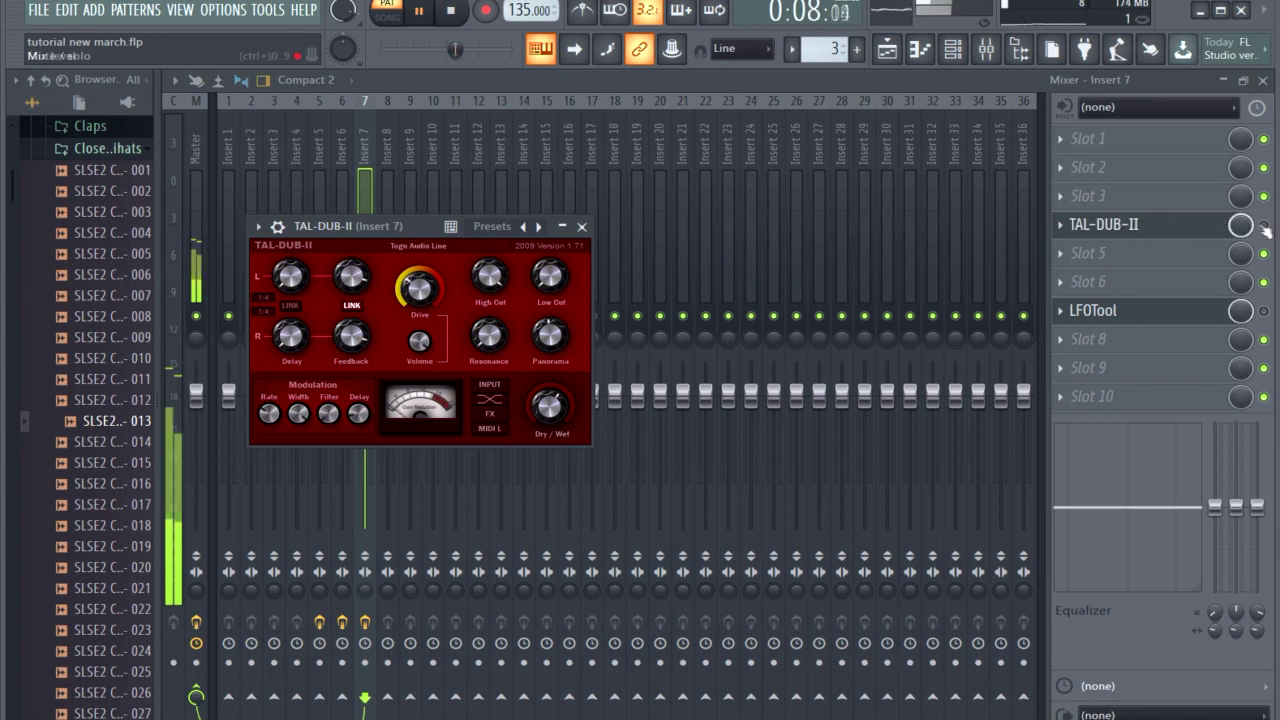
left_click(1264, 227)
left_click(1153, 231)
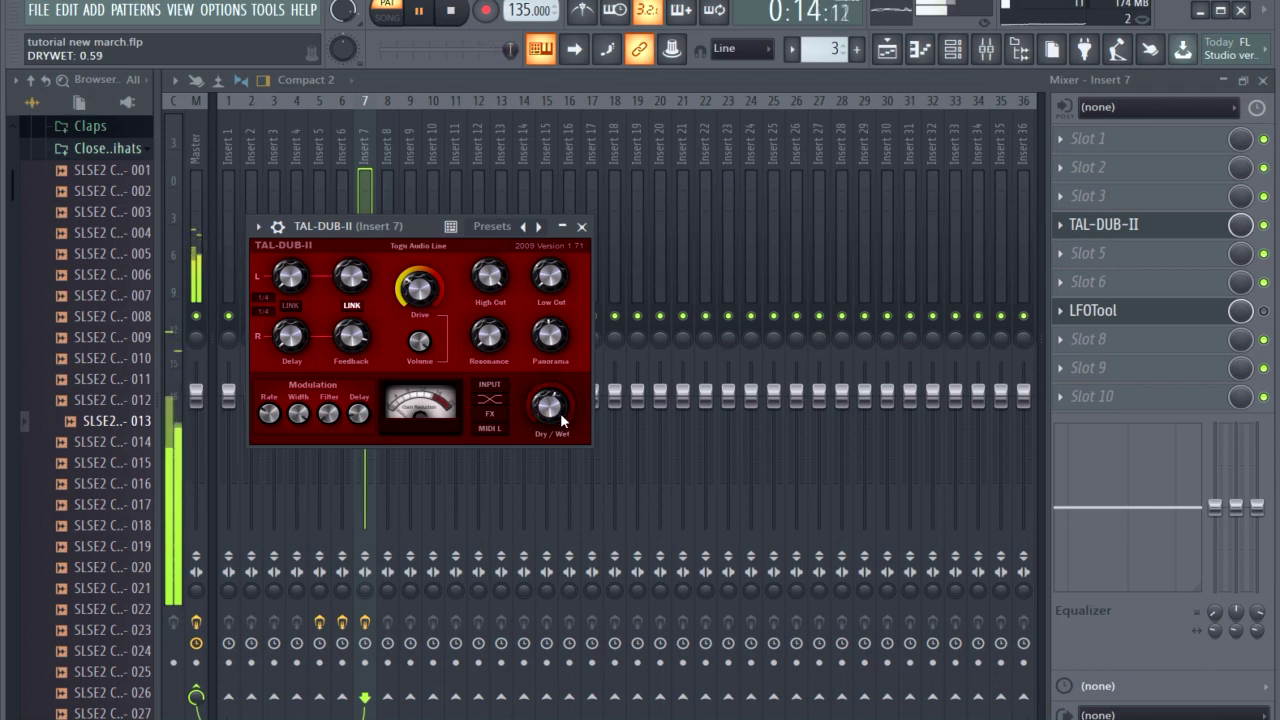
Step: Enable LFOTool on Insert 7, raise the curve's start point to 11% and shift its peak closer to the end
left_click(1264, 312)
left_click(1100, 315)
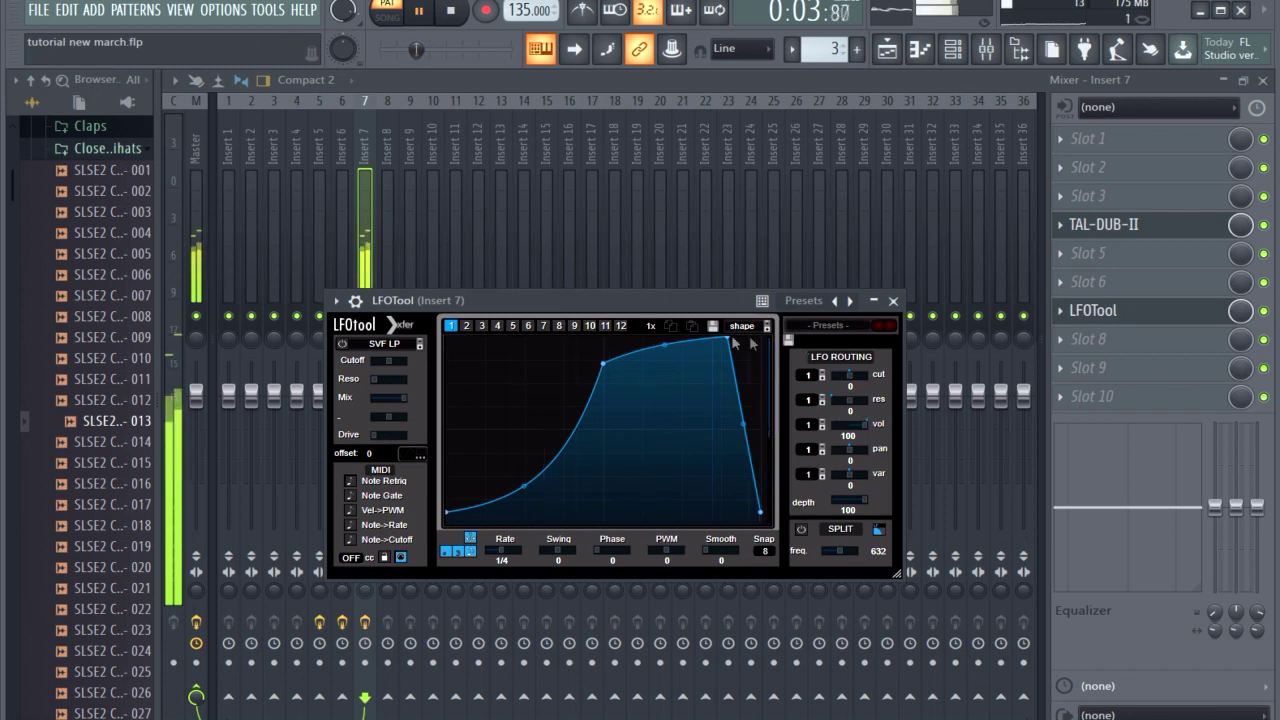
left_click_drag(446, 516, 448, 499)
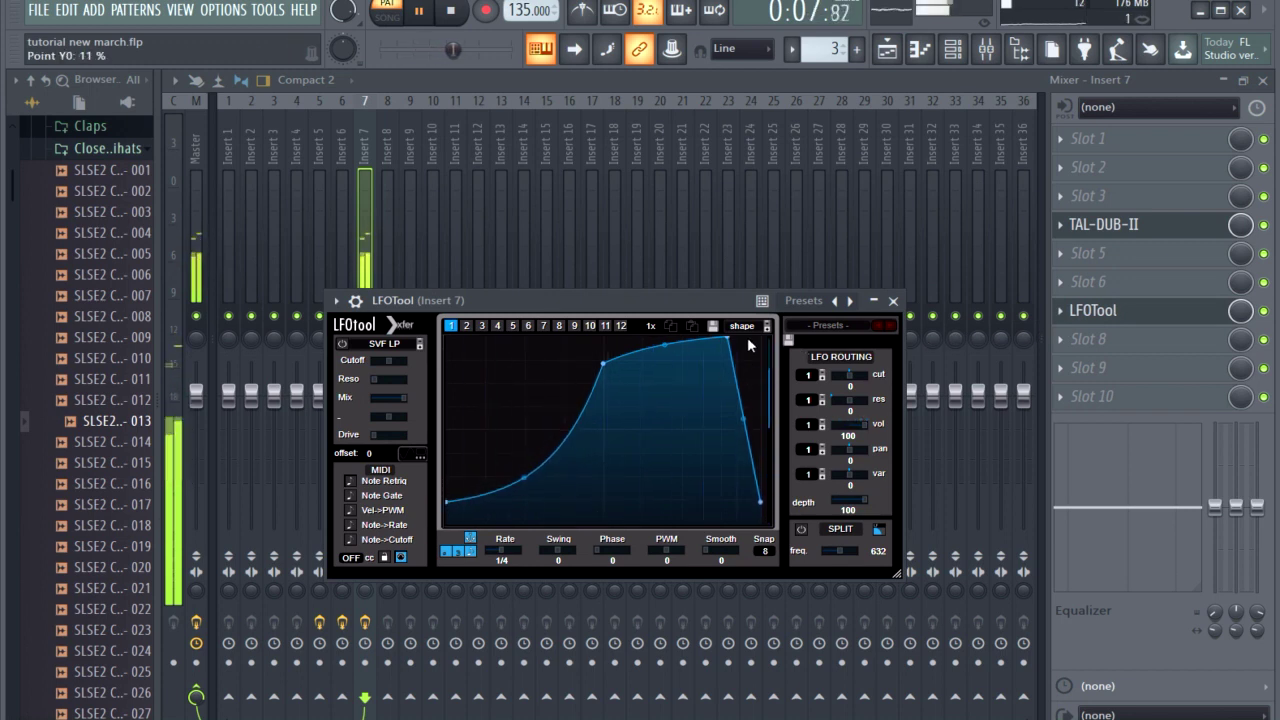
left_click_drag(740, 338, 757, 337)
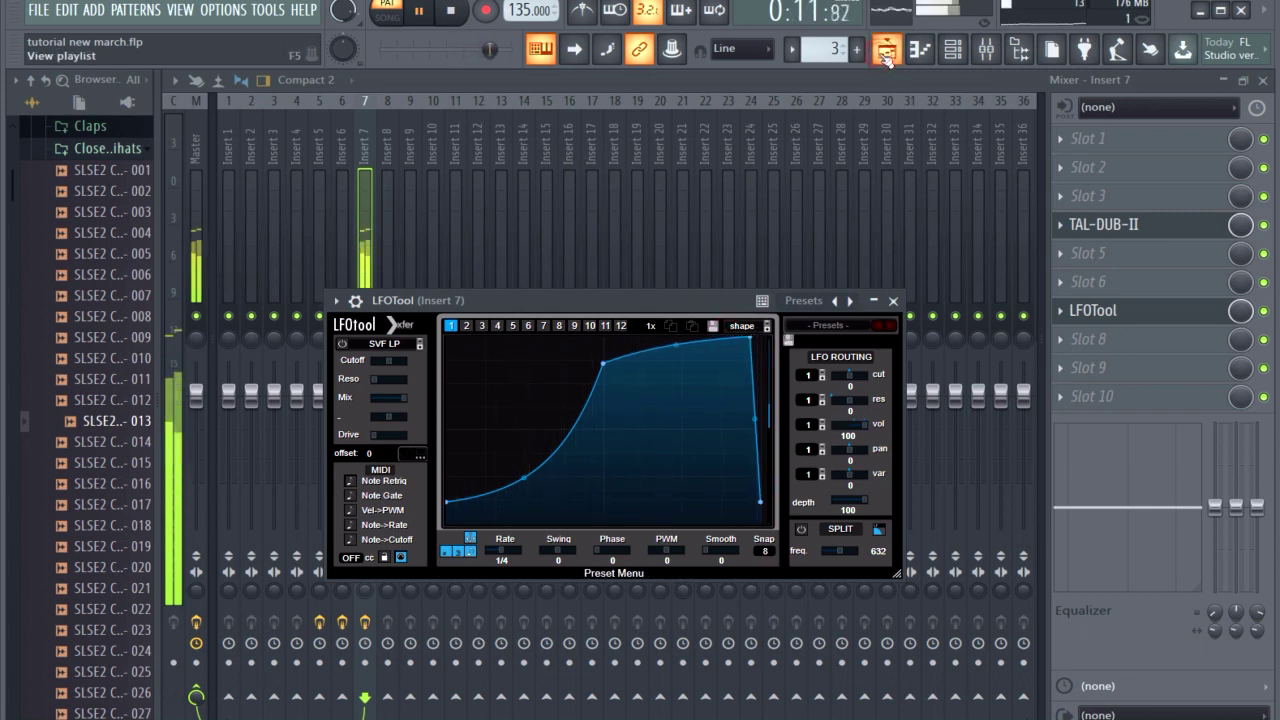
Step: Examine the kick notes of Pattern 4 in the piano roll, and return to the playlist
left_click(885, 55)
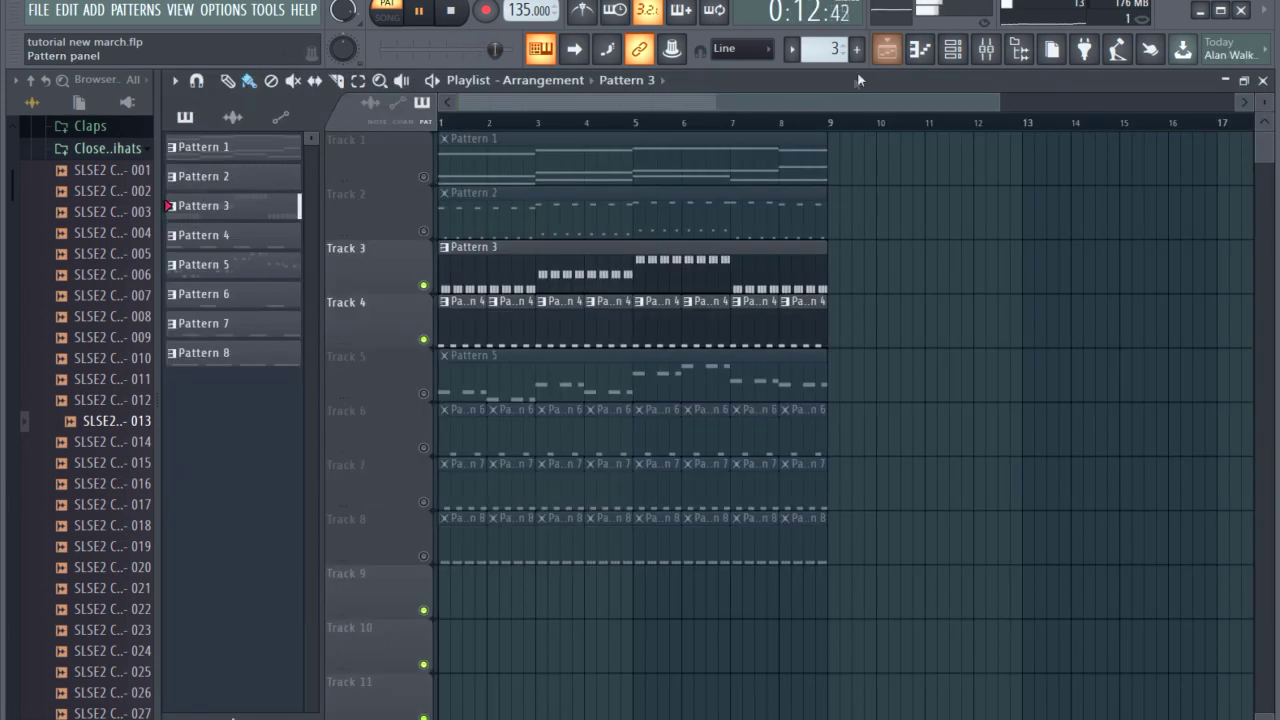
double_click(454, 322)
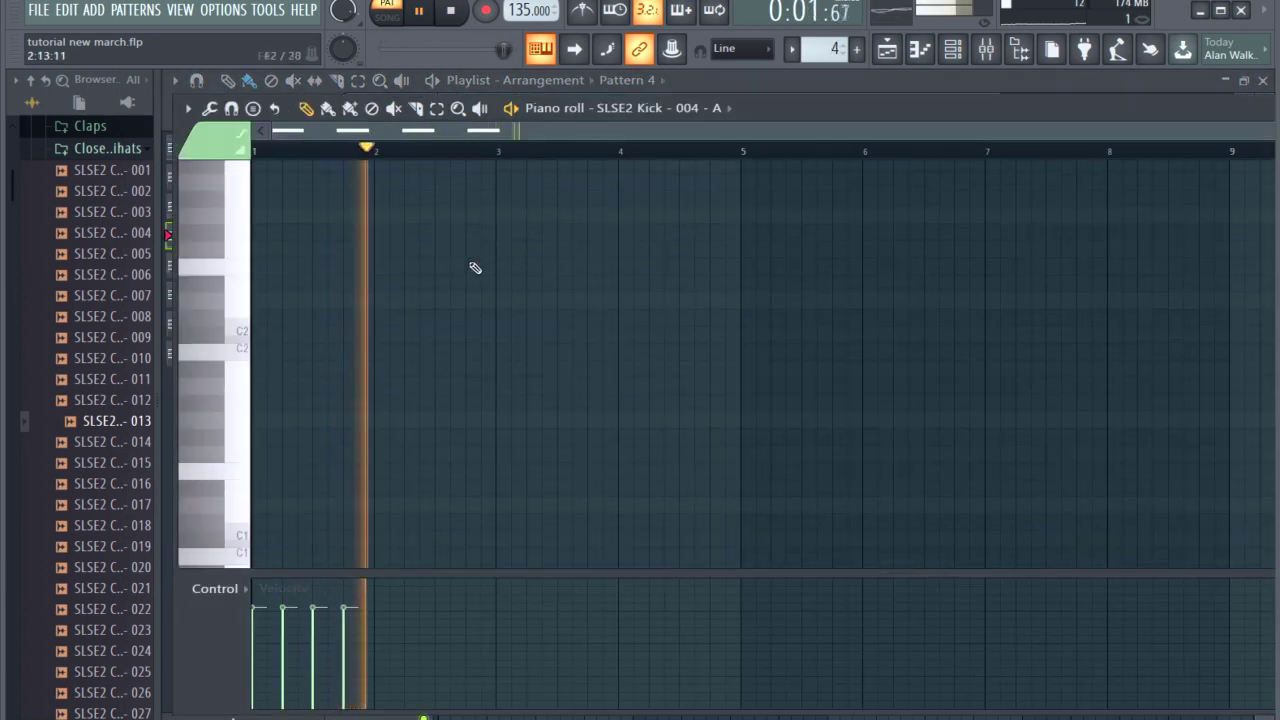
scroll(475, 268, "up", 10)
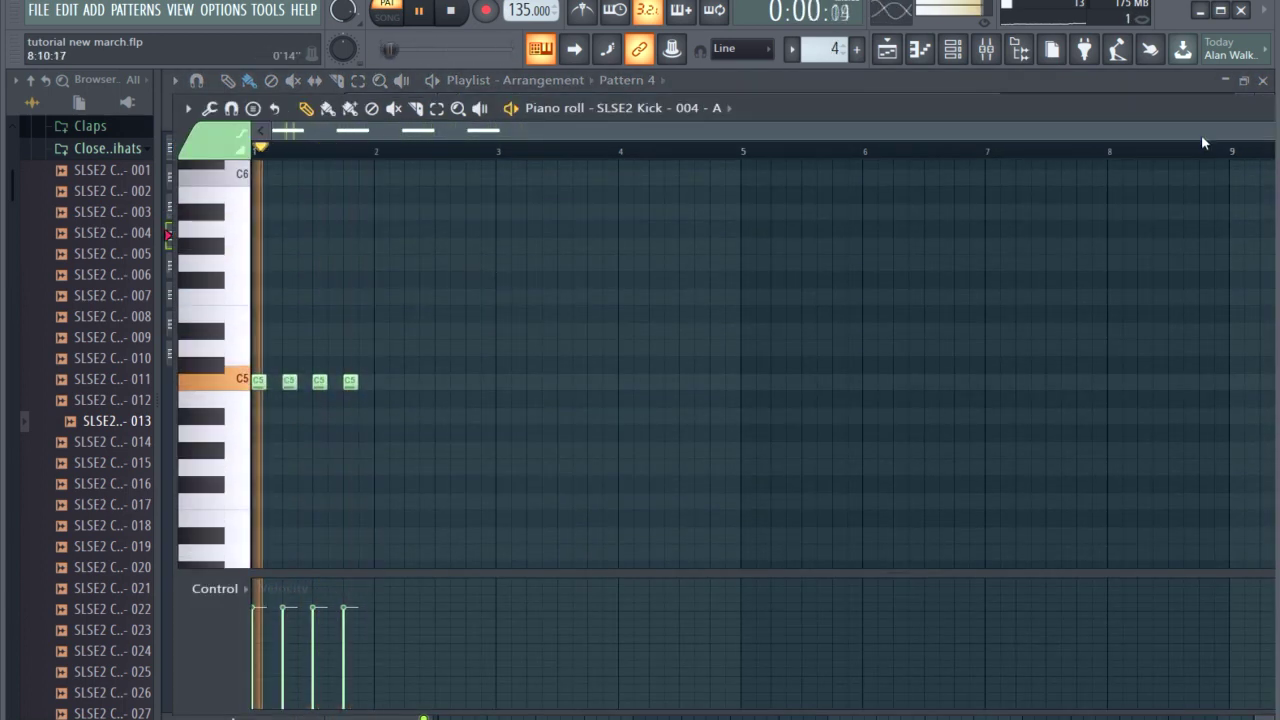
left_click(893, 52)
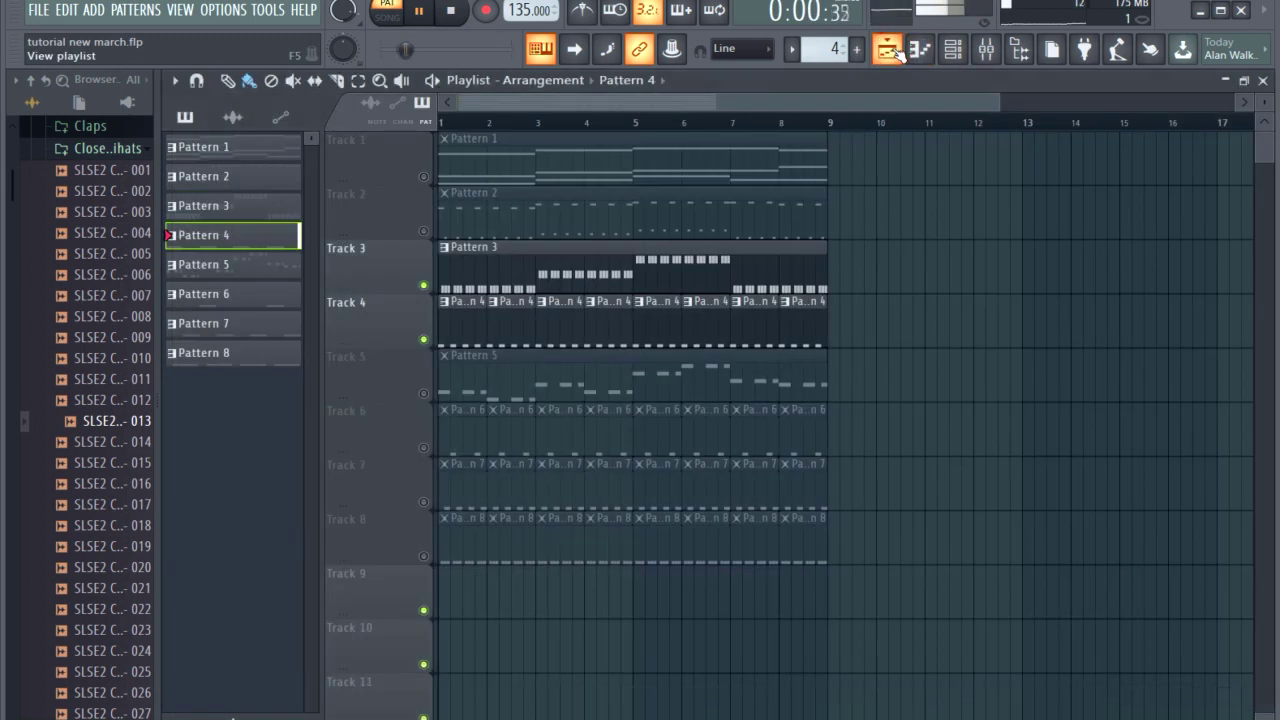
Step: Play the arrangement in song mode and unmute Track 1
left_click(387, 17)
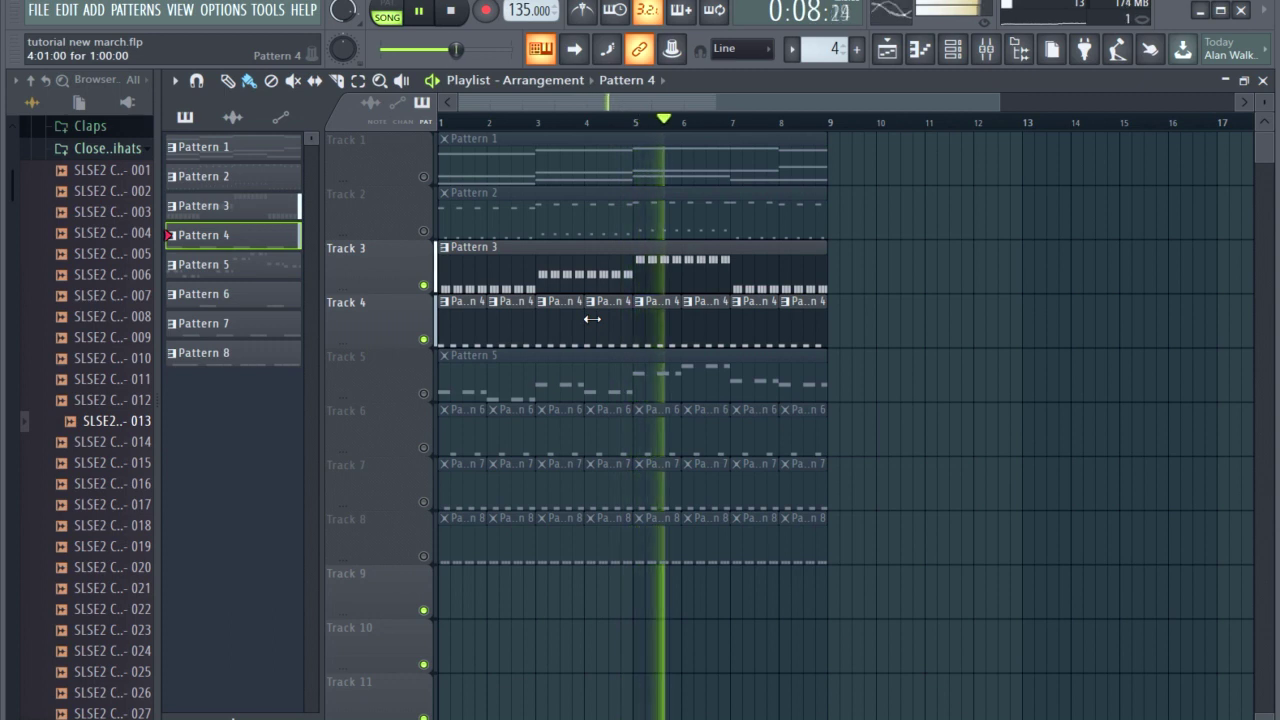
left_click(423, 177)
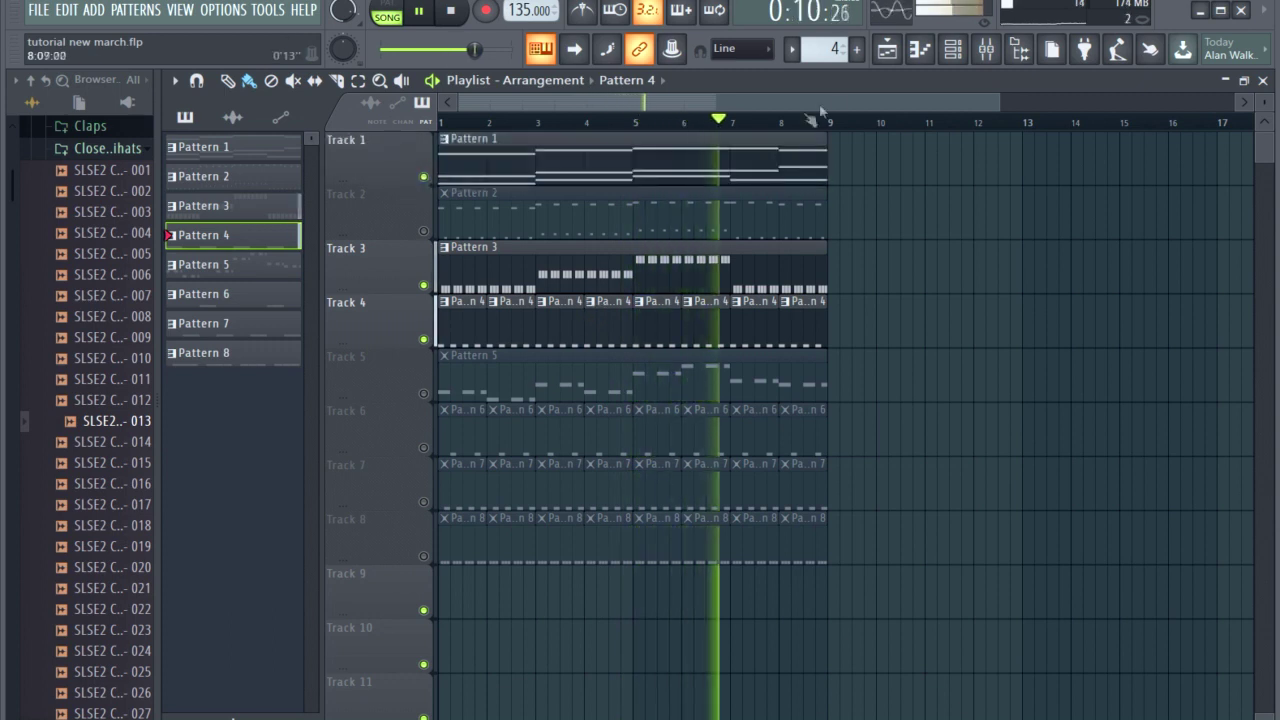
Step: Set the filter frequency of the channel 5 Synth1 VSTi to 48 and return to the playlist
left_click(952, 48)
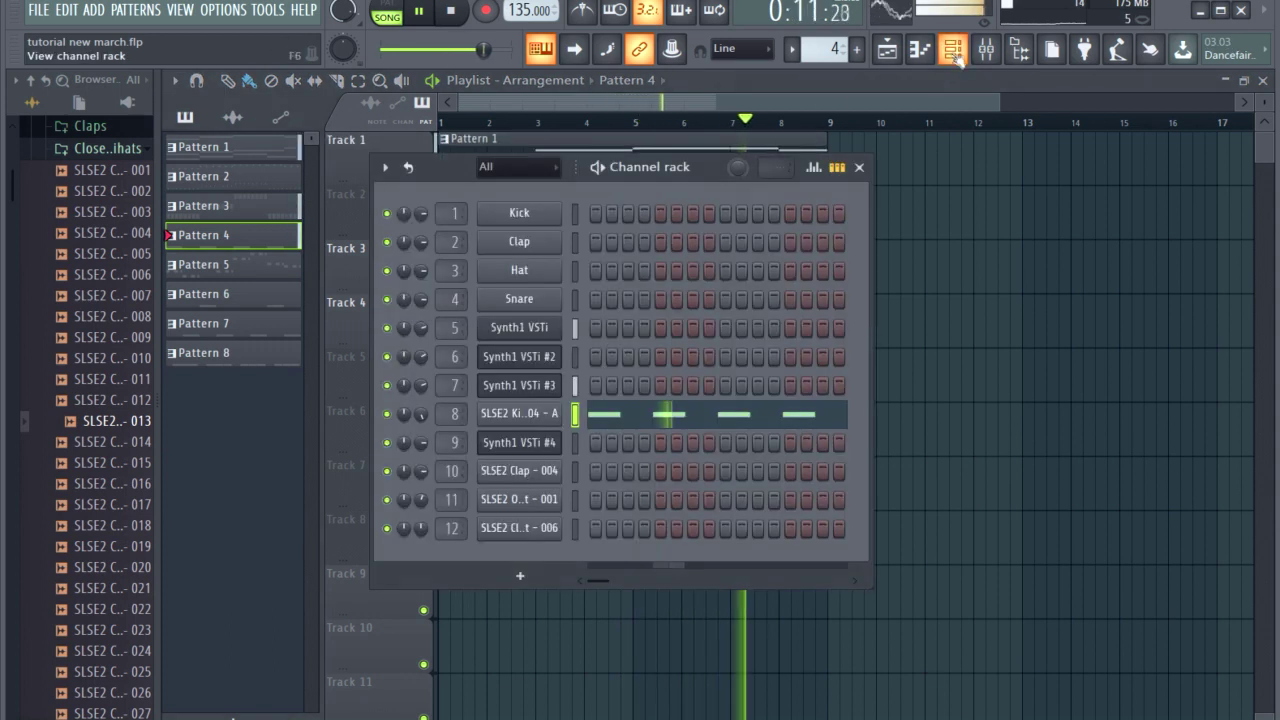
left_click(517, 330)
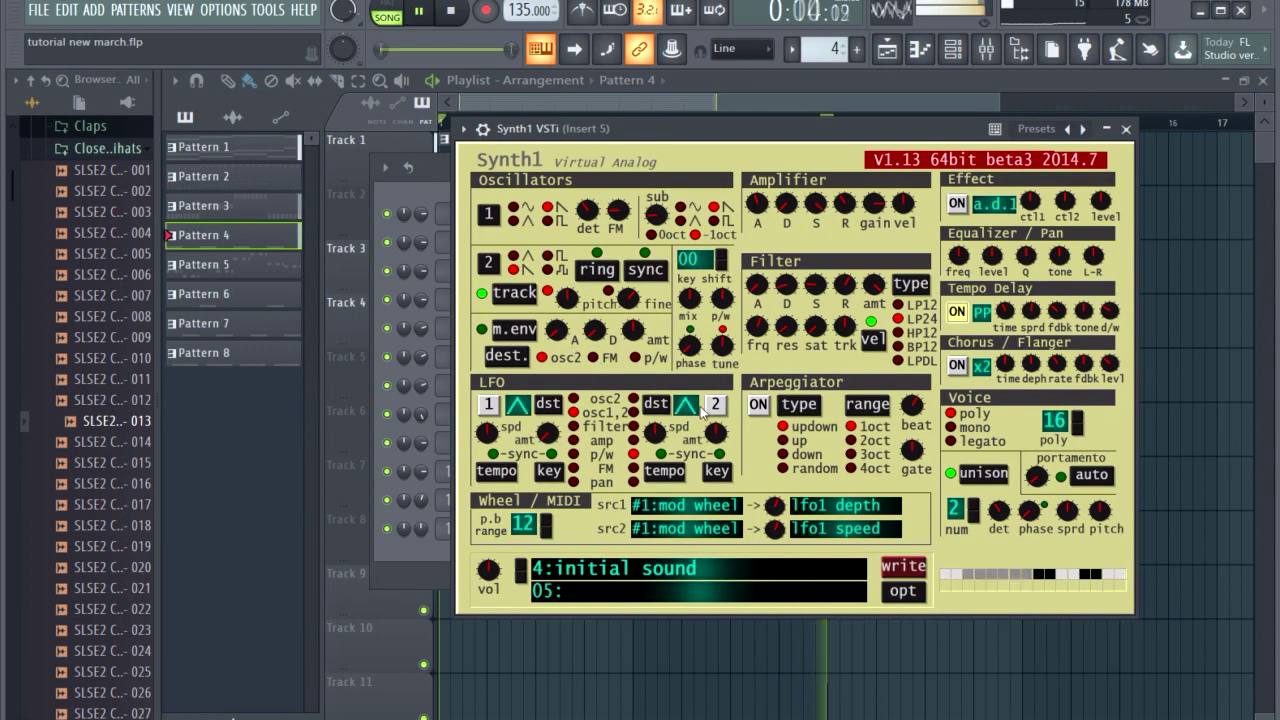
left_click_drag(786, 326, 787, 337)
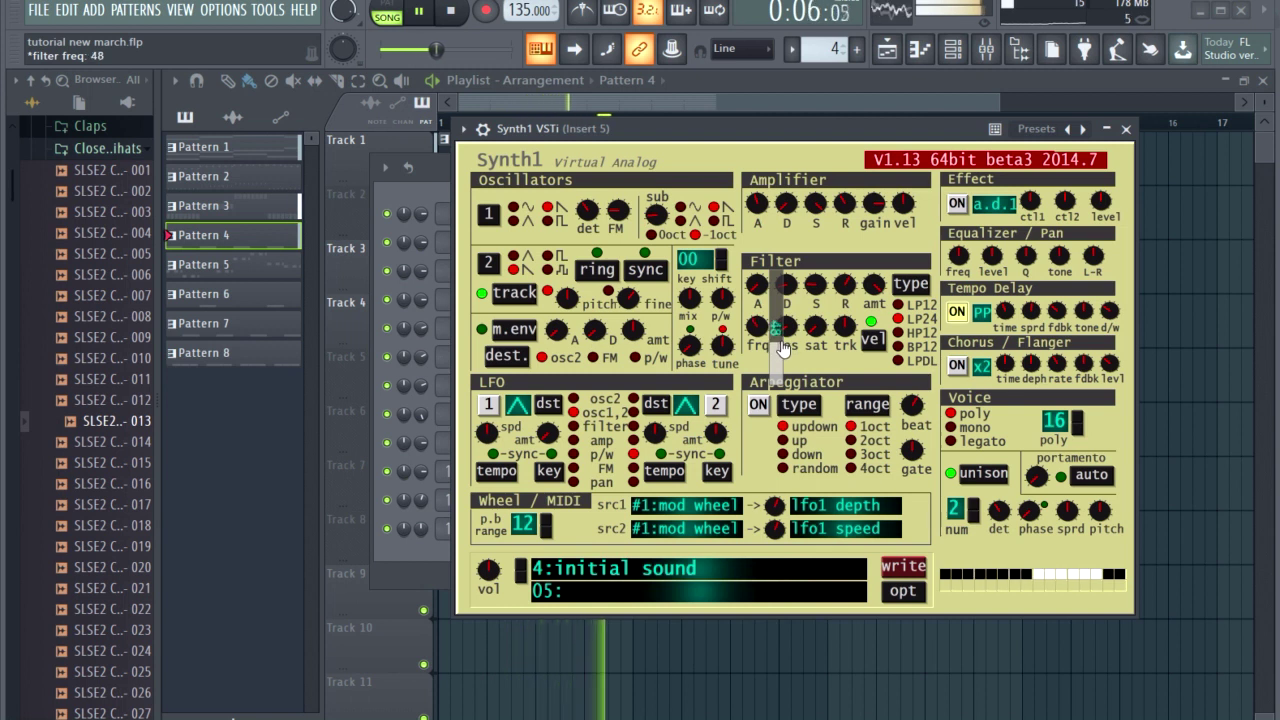
left_click(755, 103)
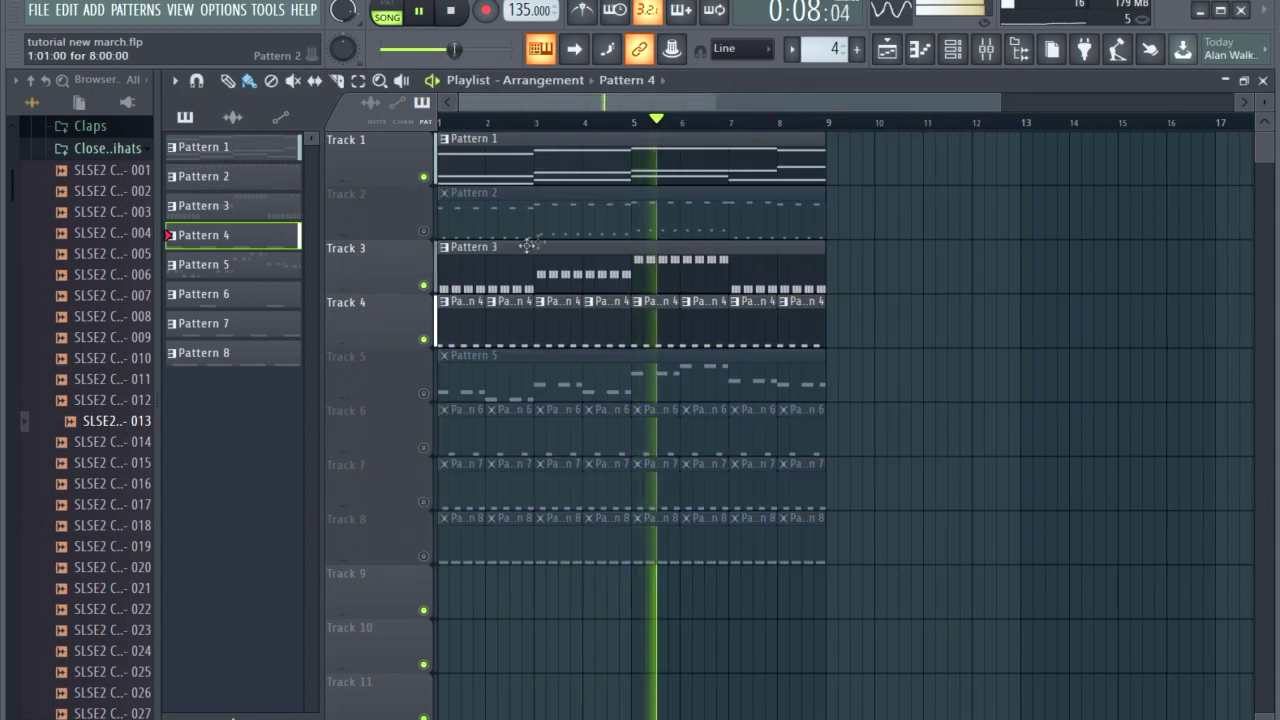
Step: Unmute Track 2 to hear it with the other parts, and stop playback
left_click(423, 231)
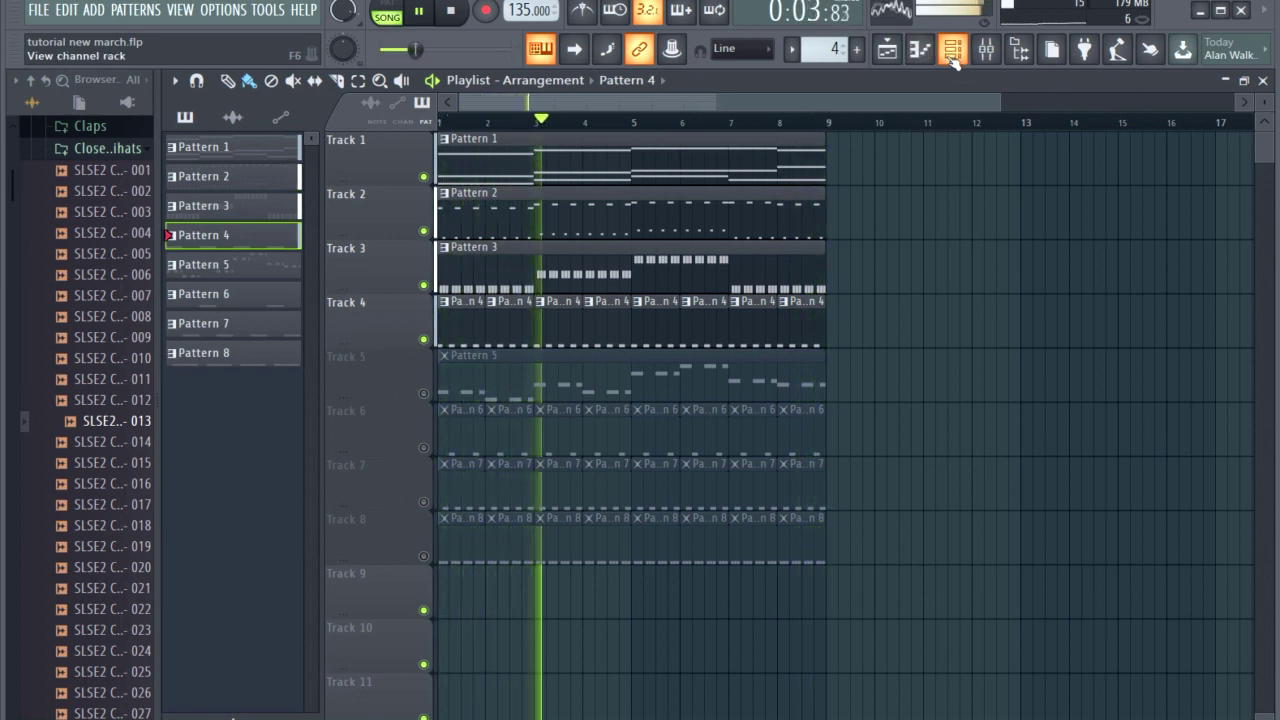
left_click(452, 12)
Step: Unmute Track 6 and open the clap notes of Pattern 6 in the piano roll
left_click(432, 455)
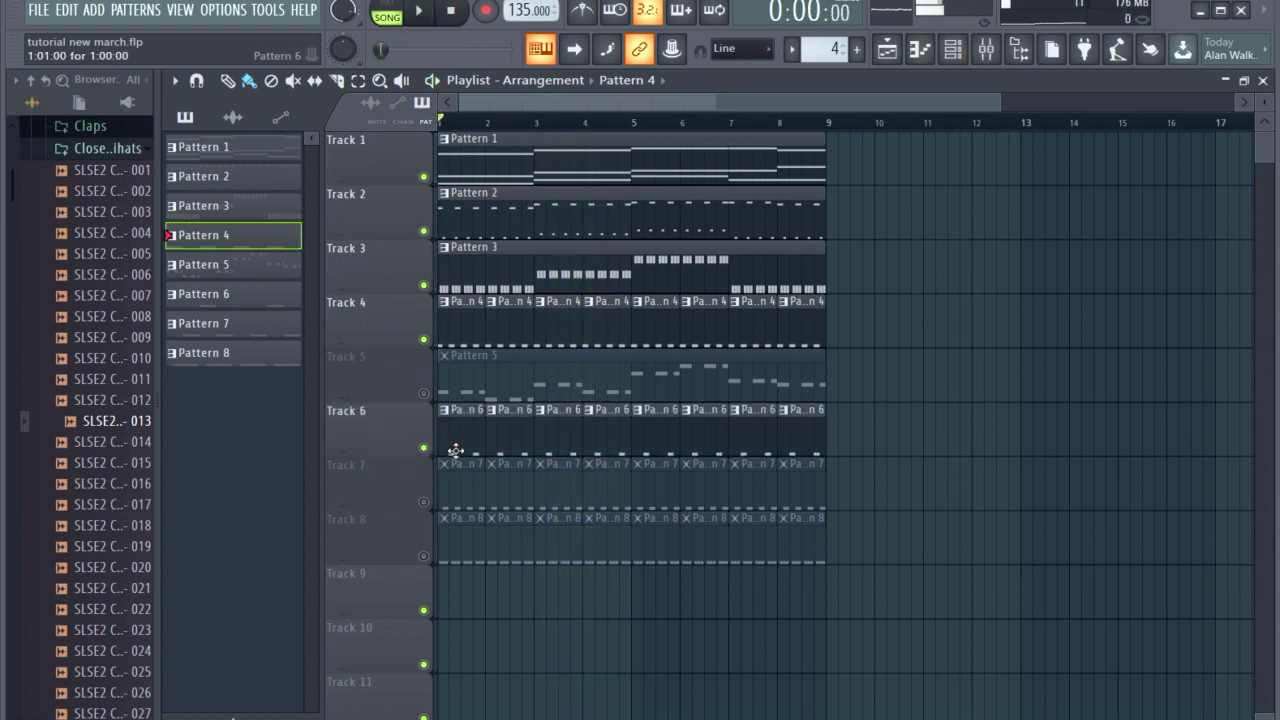
double_click(463, 455)
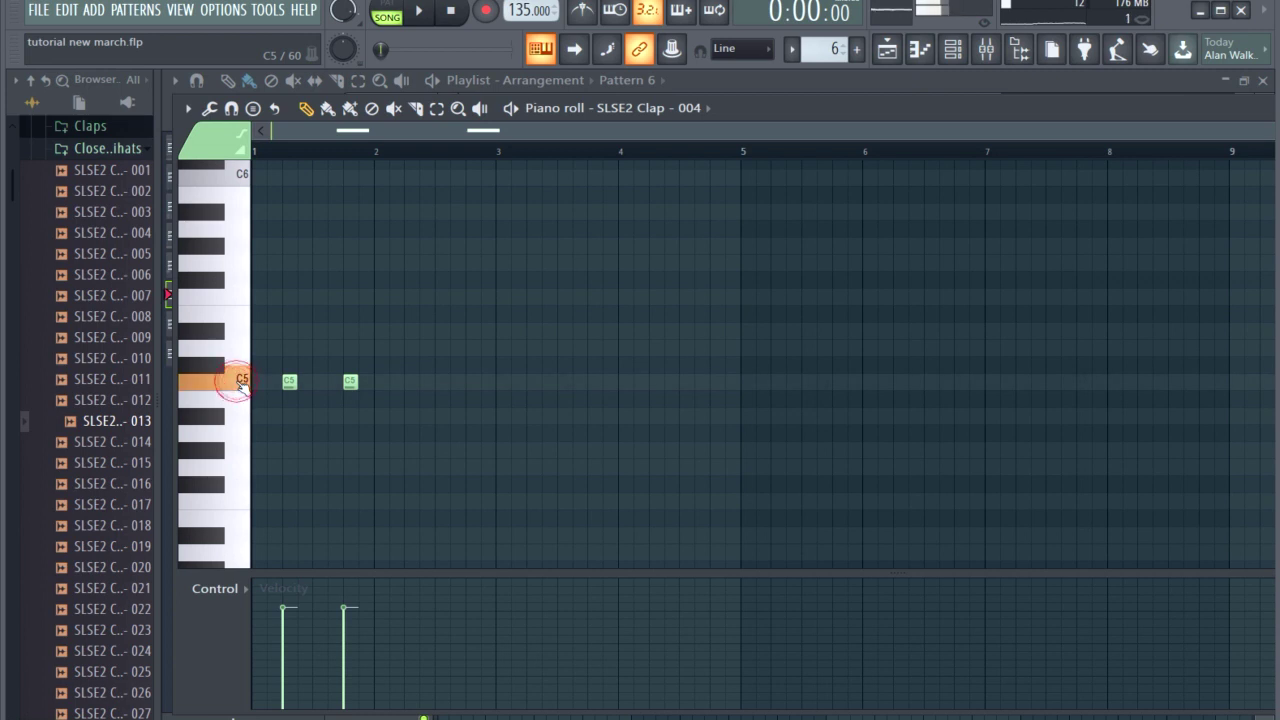
left_click(1264, 83)
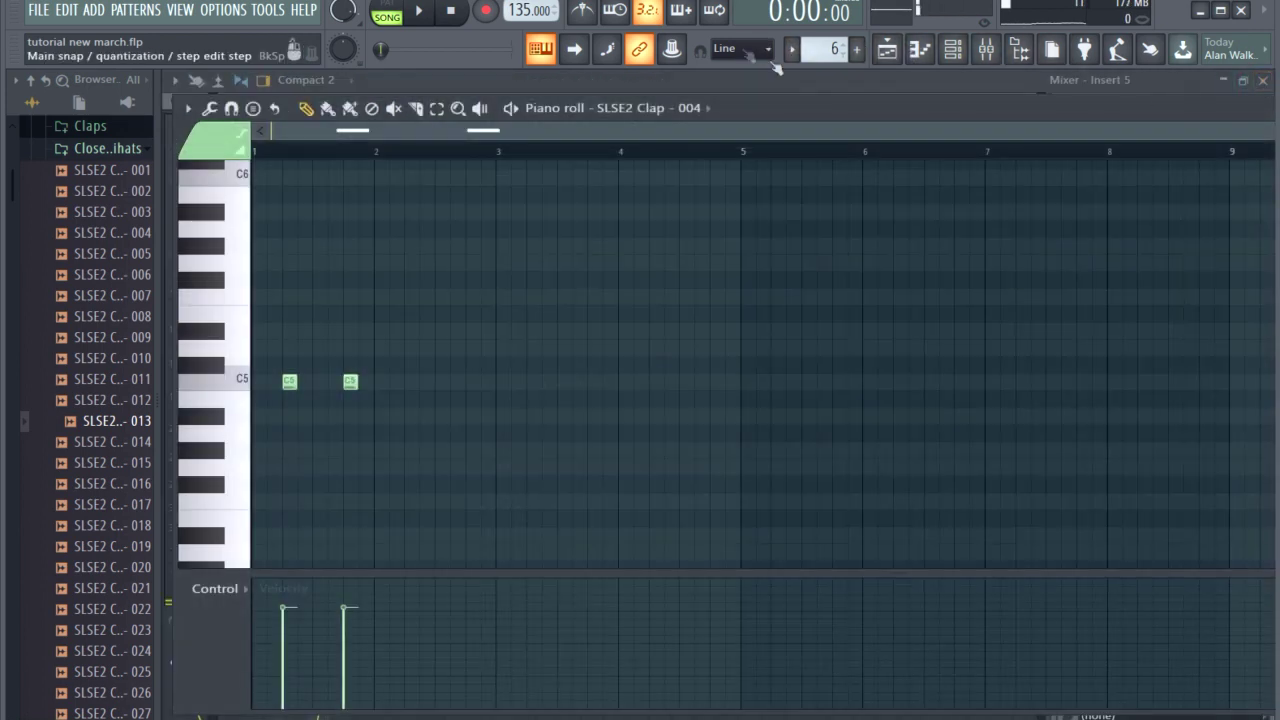
Step: Return to the playlist, play the arrangement and unmute Track 7
left_click(1265, 81)
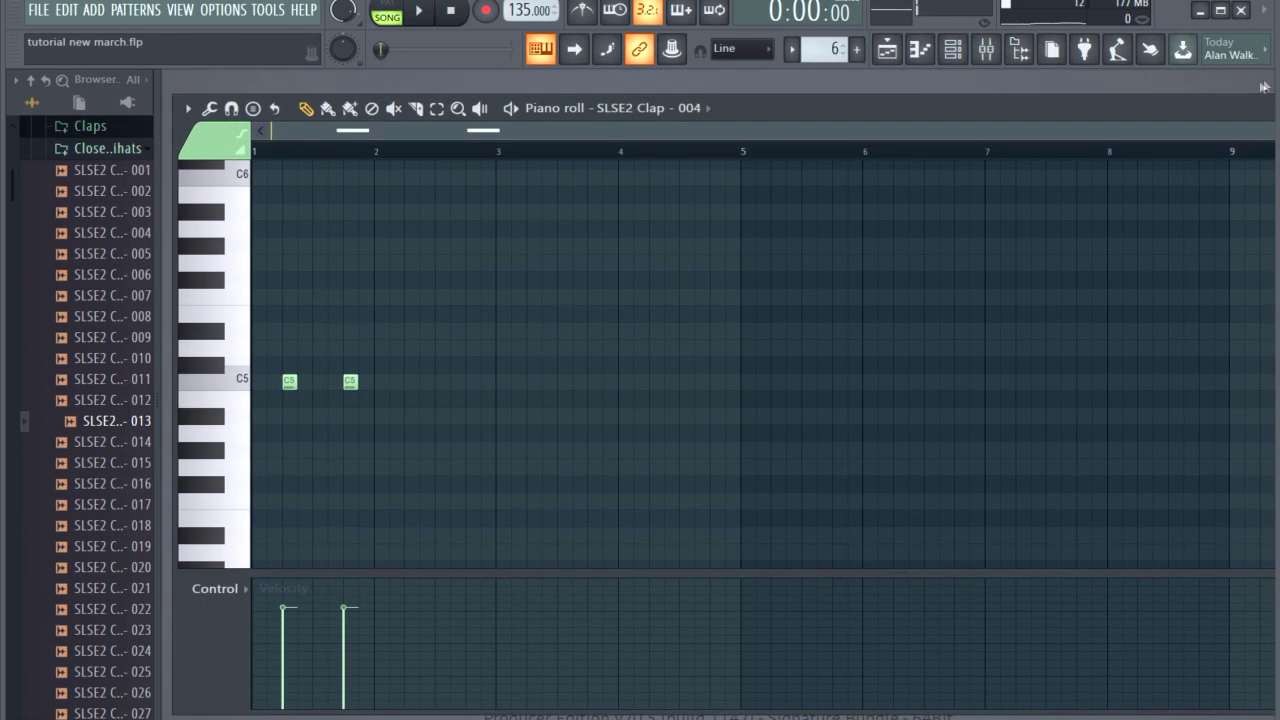
left_click(899, 56)
left_click(418, 14)
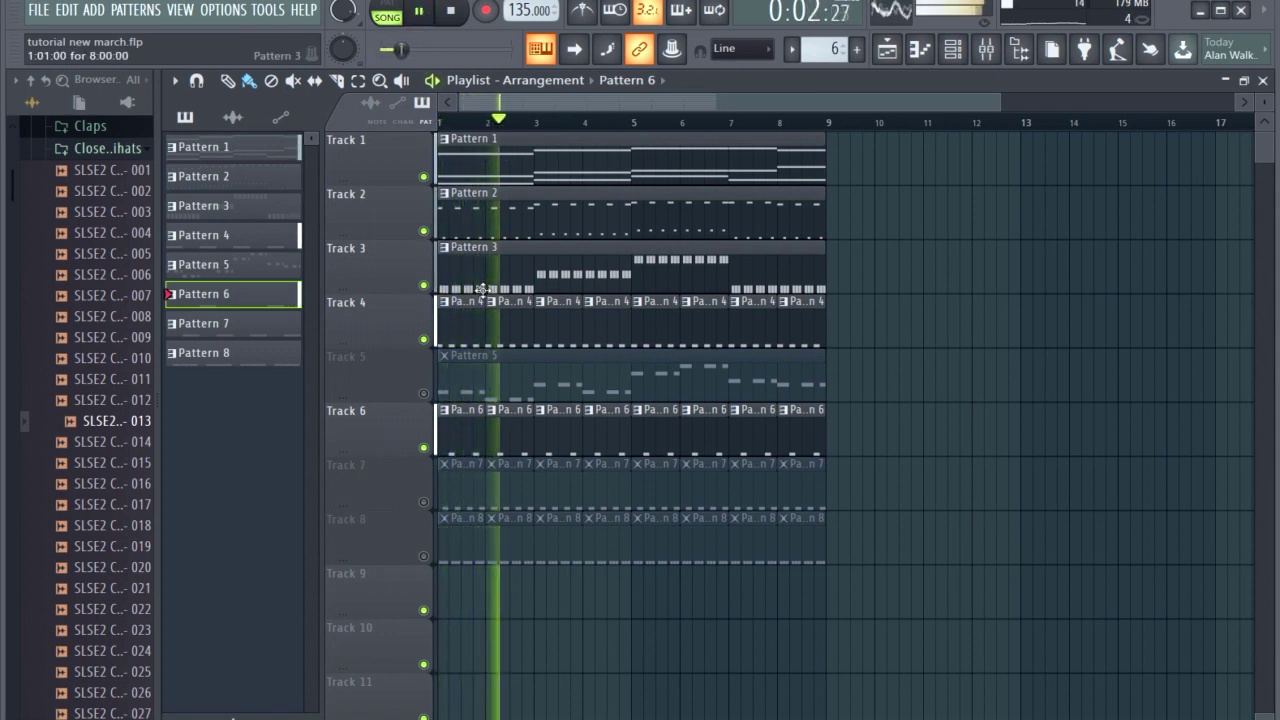
left_click(430, 506)
Step: Open the open hi-hat notes of Pattern 7 in the piano roll and audition them in pattern mode
double_click(471, 494)
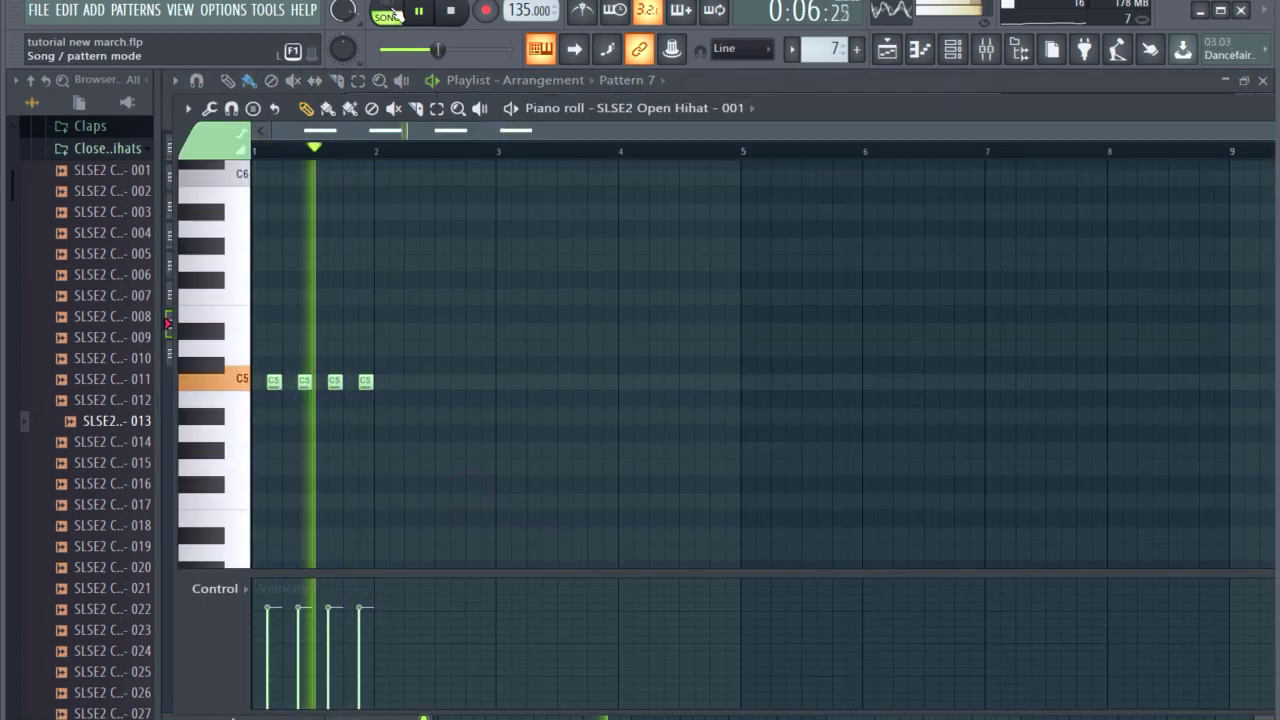
key("l")
left_click(243, 383)
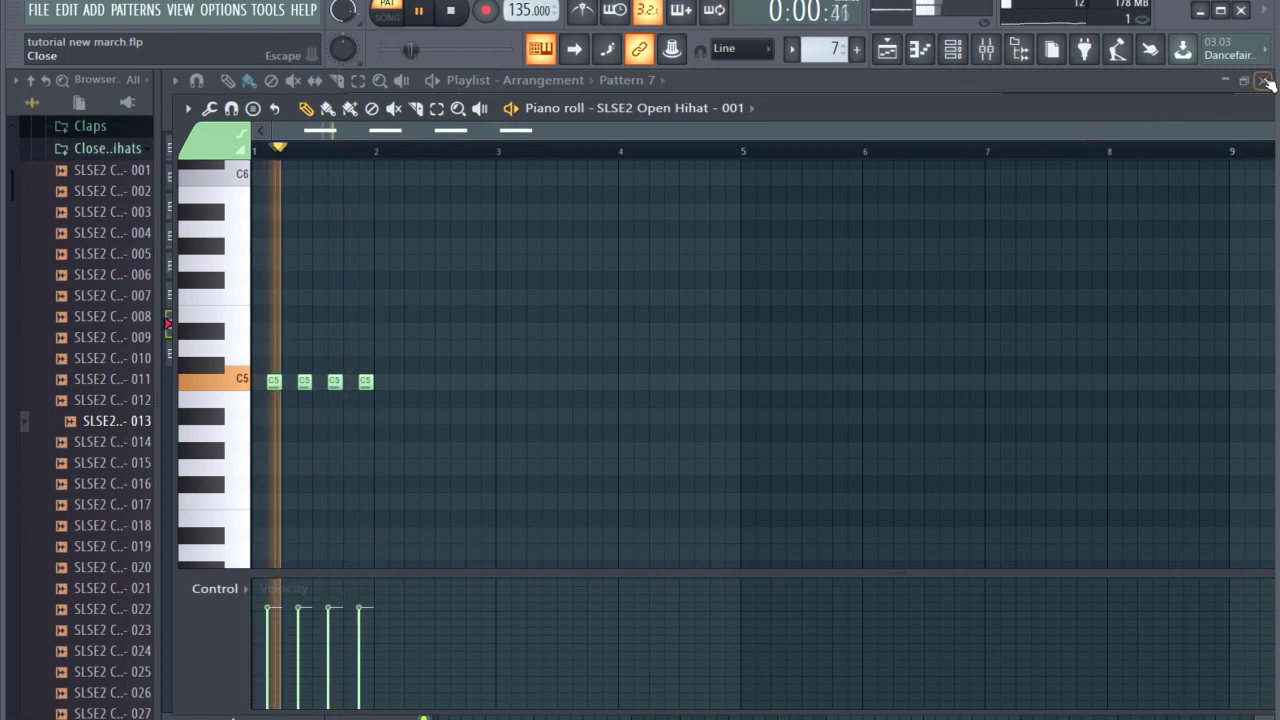
left_click(1213, 110)
left_click(1213, 110)
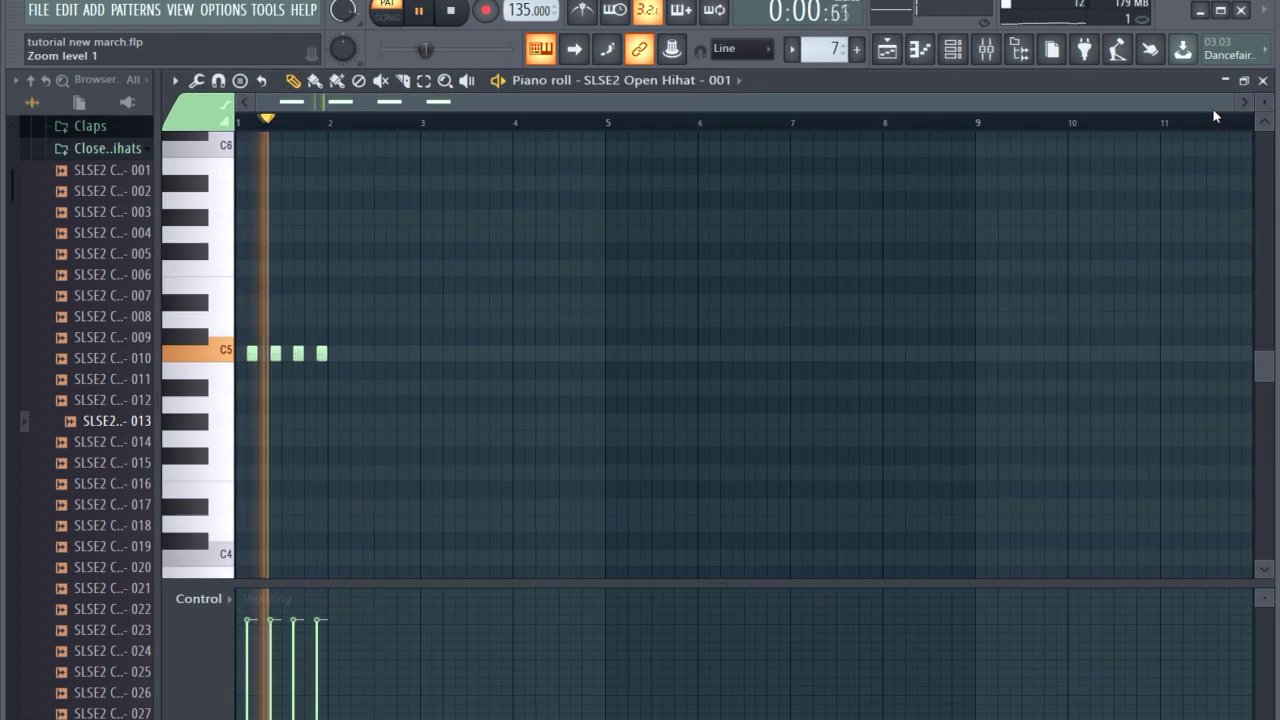
left_click(1263, 81)
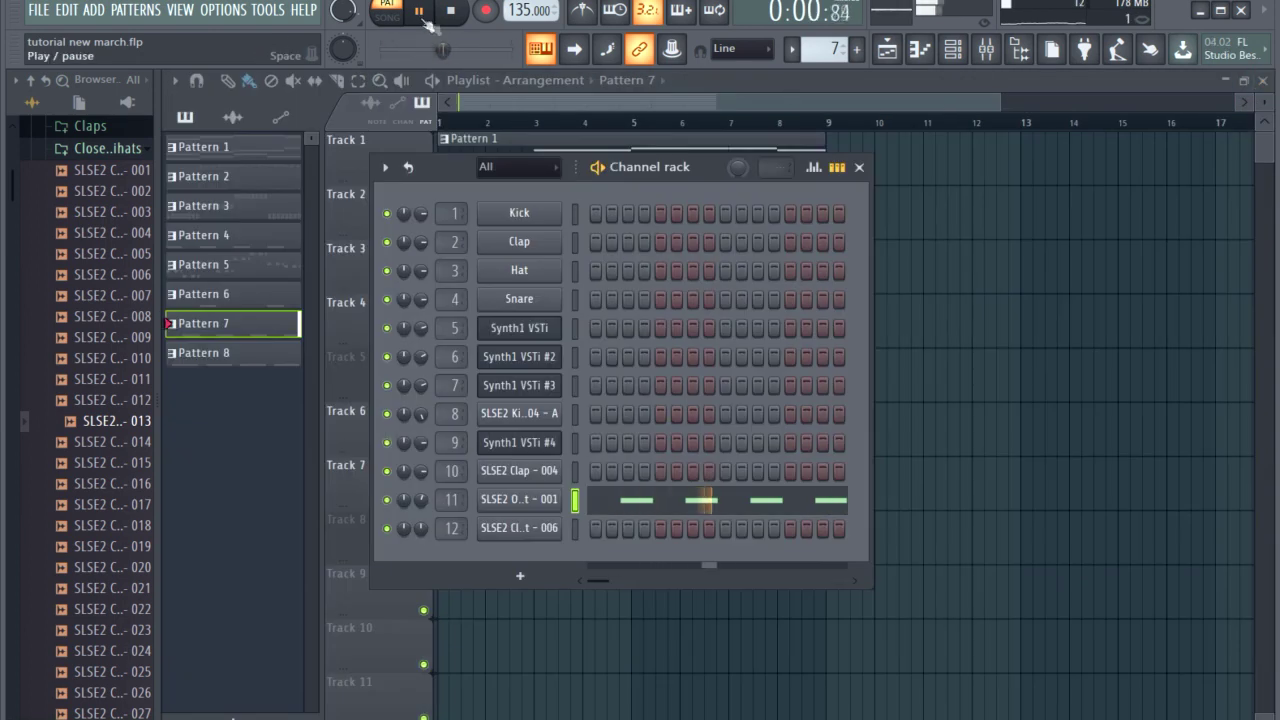
Step: Play the arrangement in song mode and set the volume of open hi-hat channel 11 to 52%
left_click(532, 106)
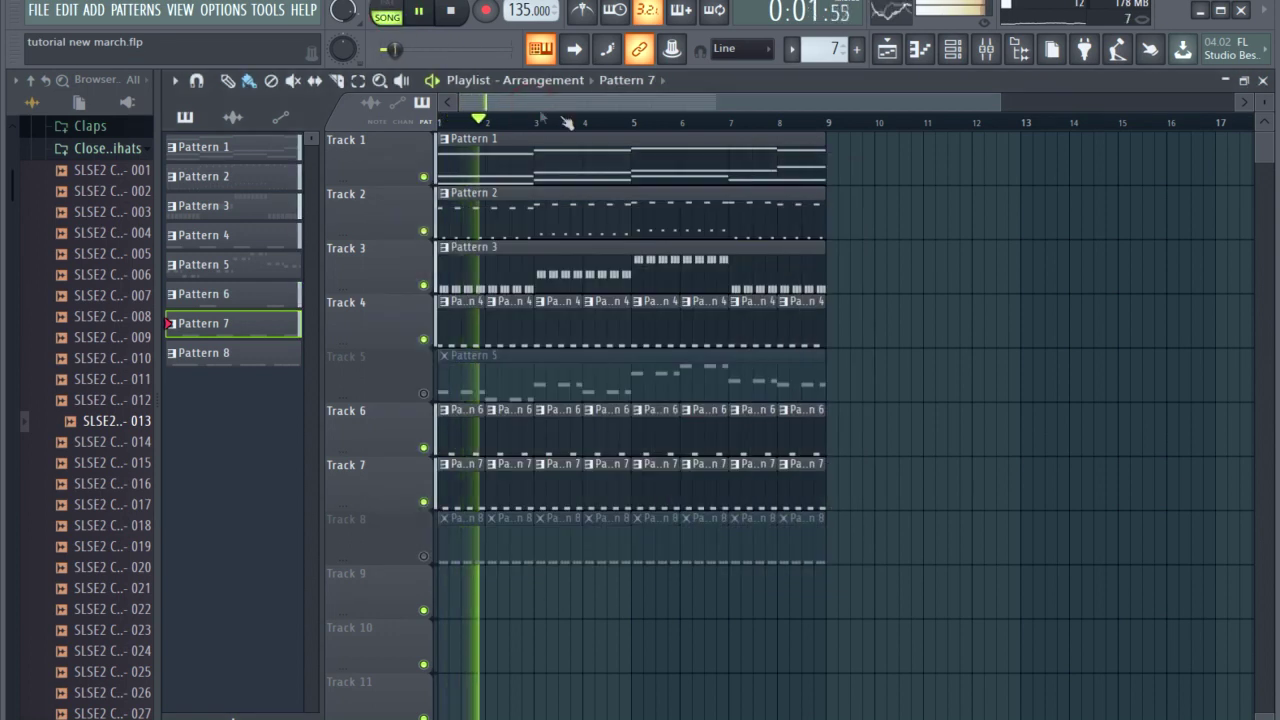
left_click(952, 49)
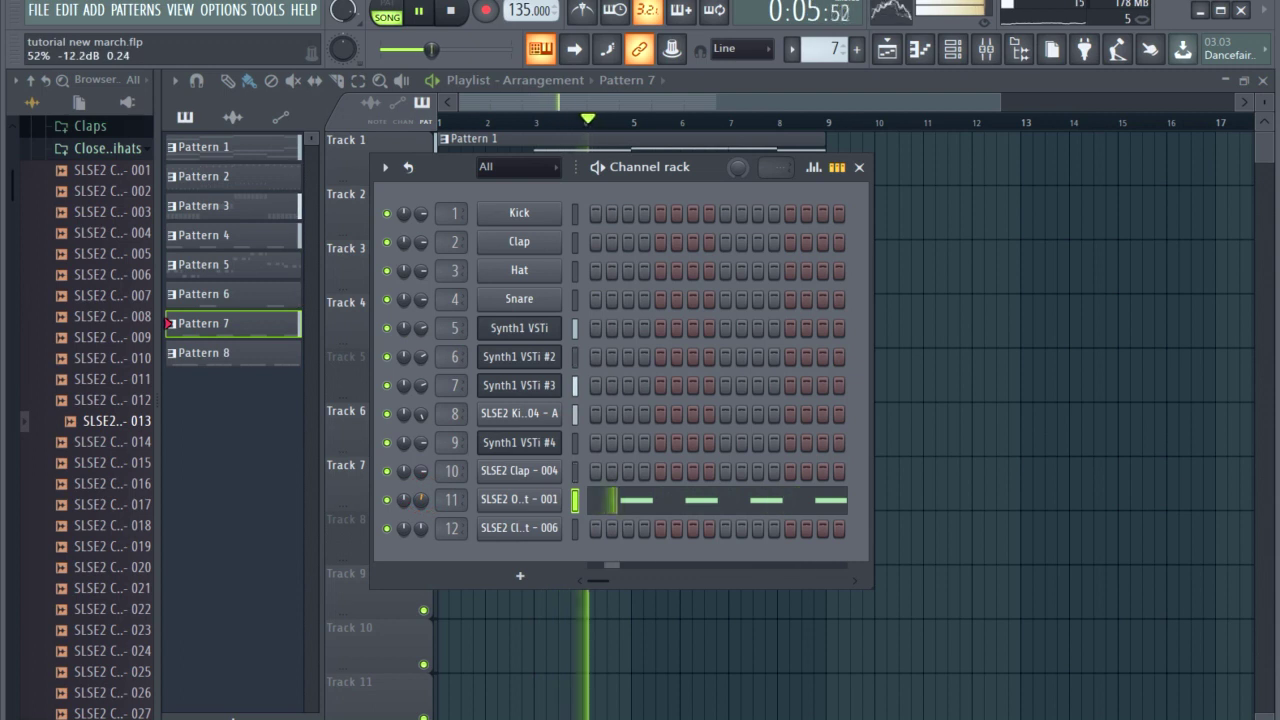
left_click(786, 106)
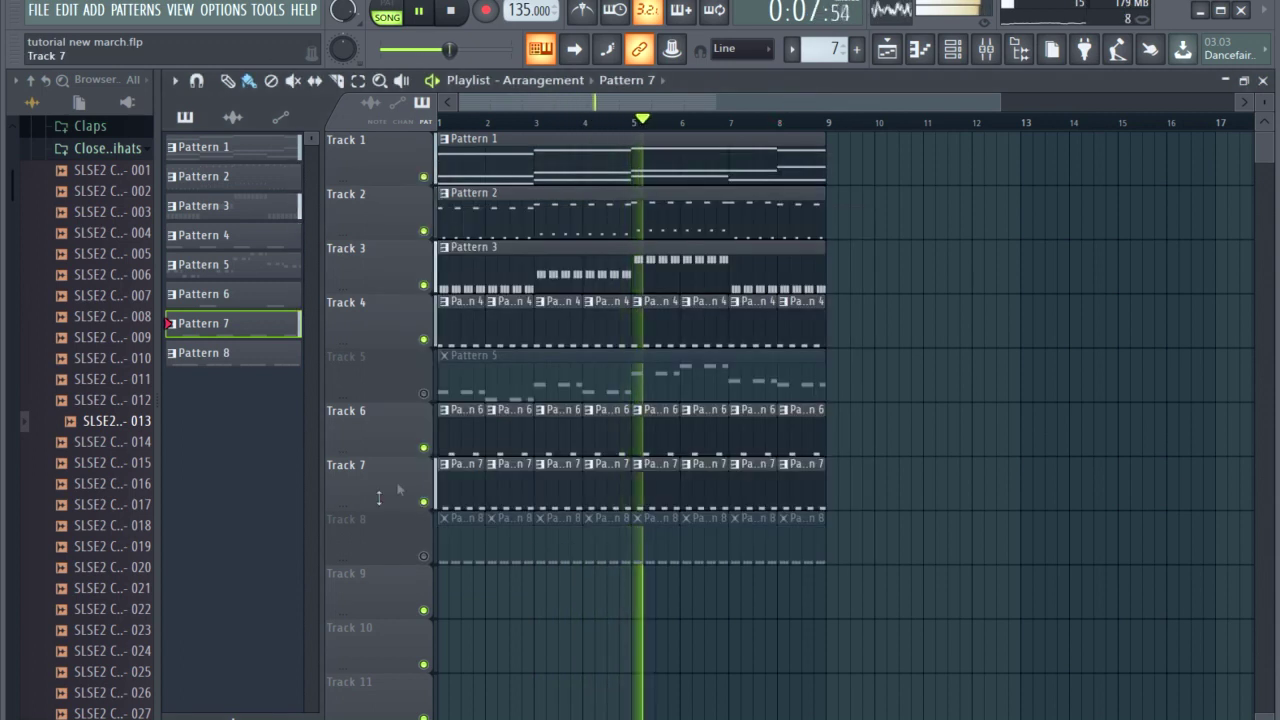
Step: Unmute Track 8, open the closed hi-hat notes of Pattern 8 in the piano roll and stop playback
left_click(424, 557)
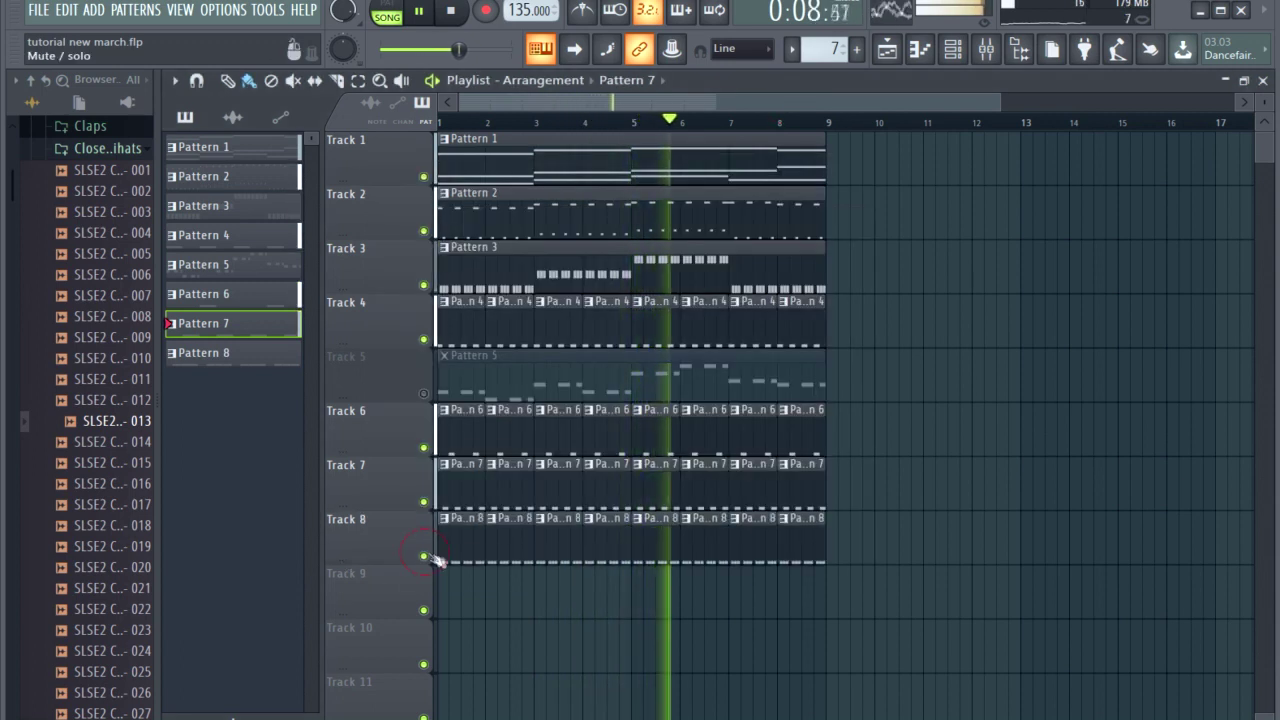
double_click(492, 545)
left_click_drag(1230, 103, 526, 191)
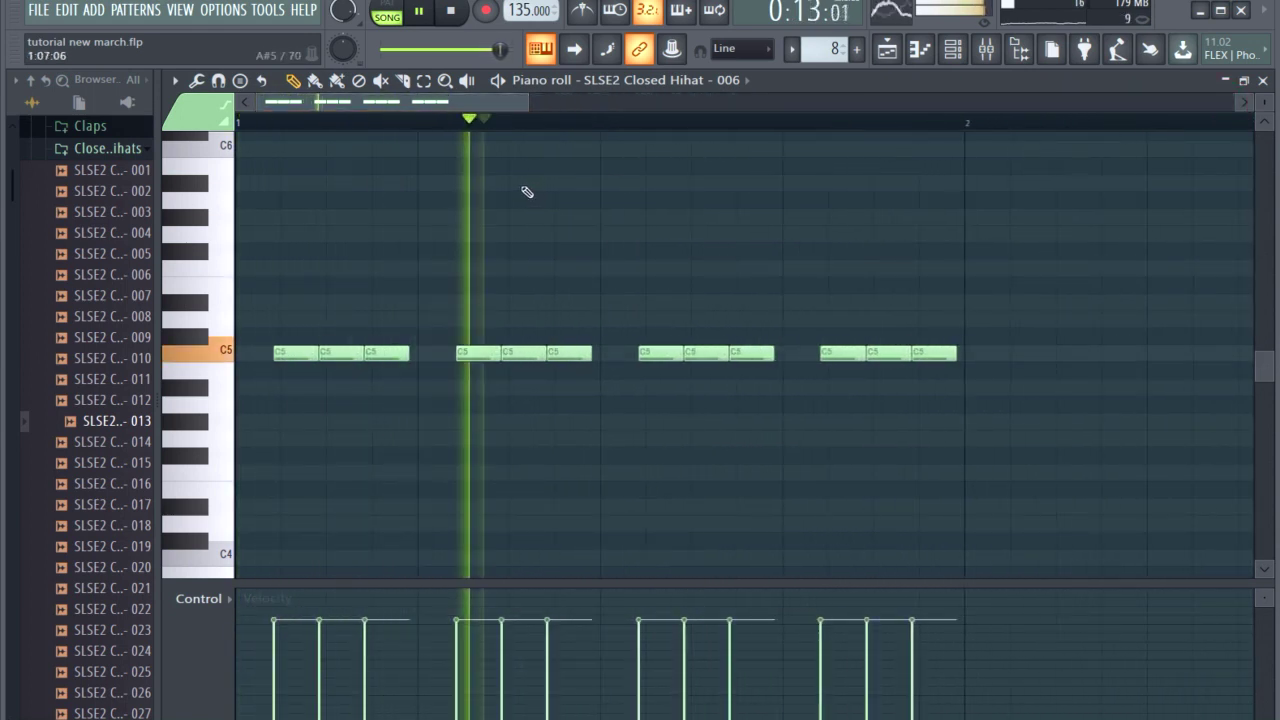
left_click(451, 11)
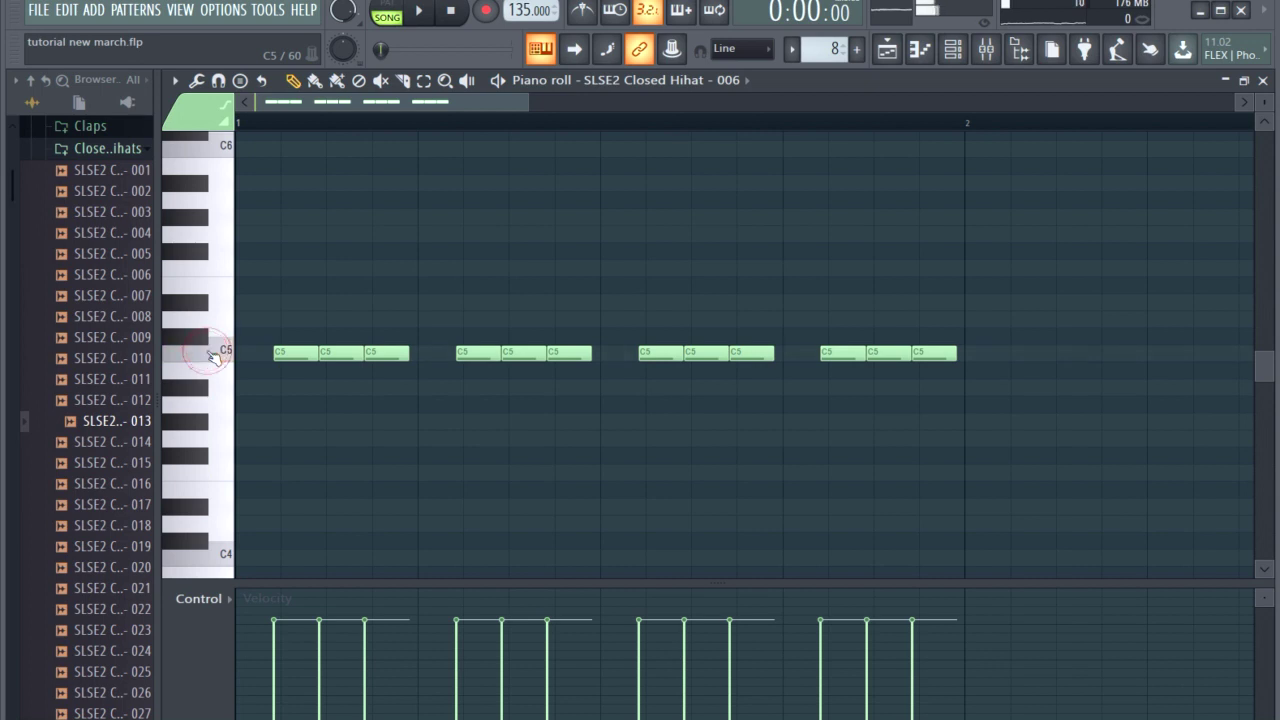
Step: Reduce each group of three closed hi-hat notes in Pattern 8 to two and lower the velocity of each pair's first note
right_click(290, 353)
right_click(660, 354)
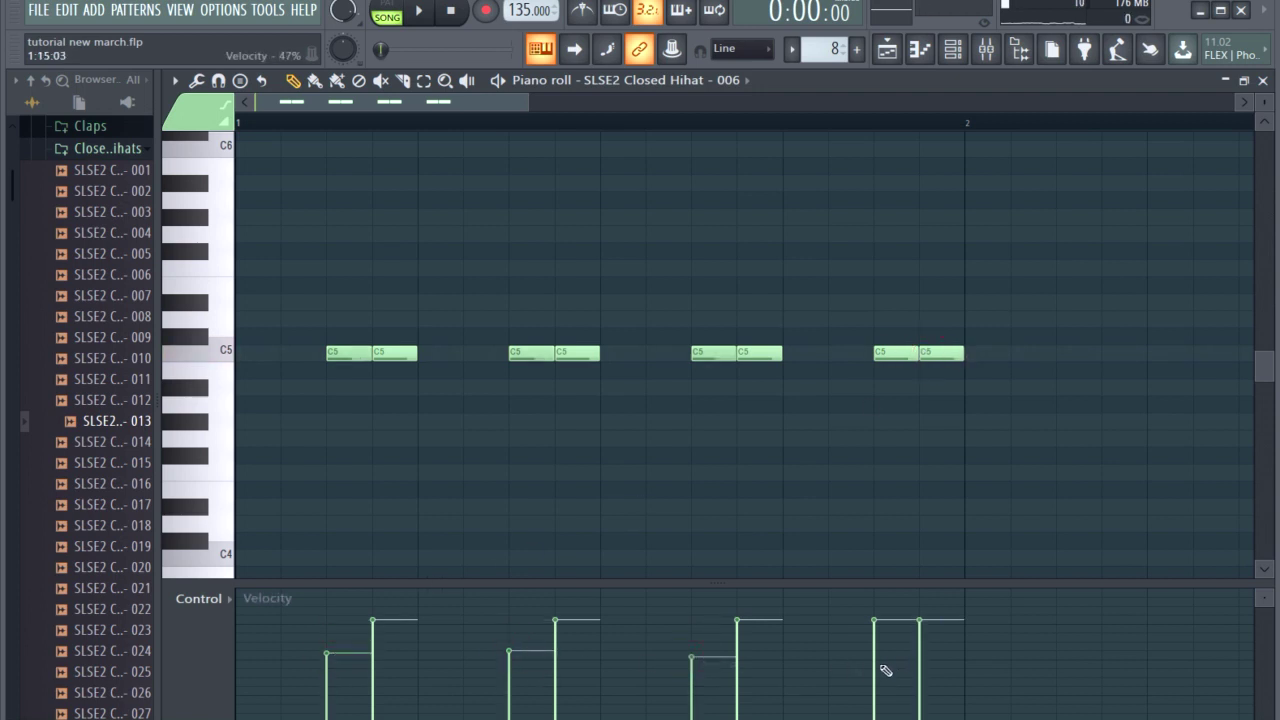
left_click(432, 17)
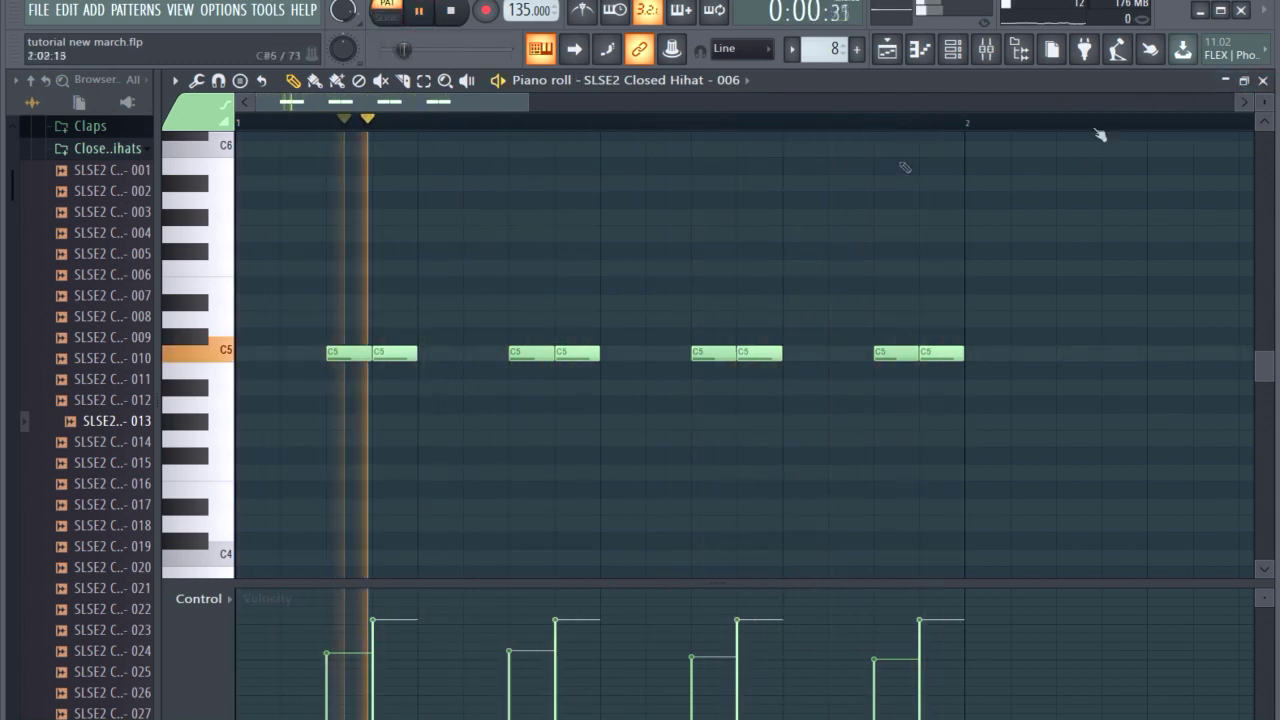
Step: Play the arrangement in song mode and replace the sample on channel 12 with SLSE2 Closed Hihat - 014
left_click(1263, 81)
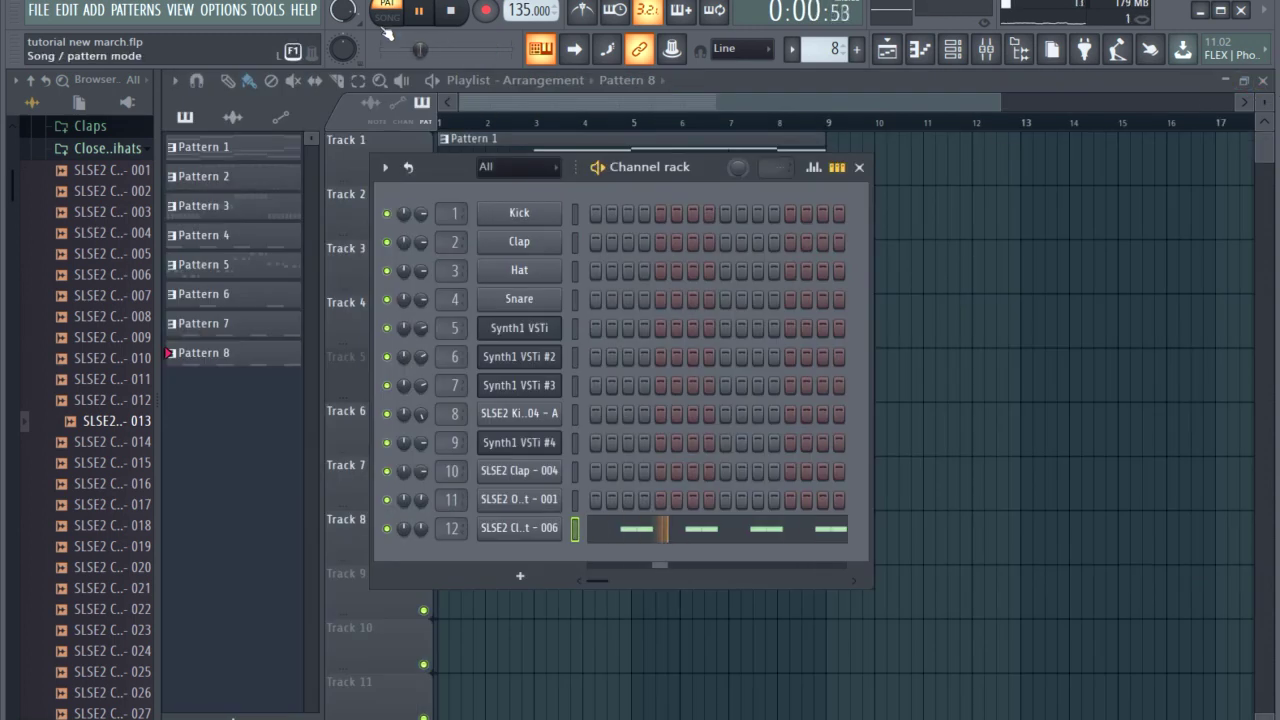
left_click(387, 17)
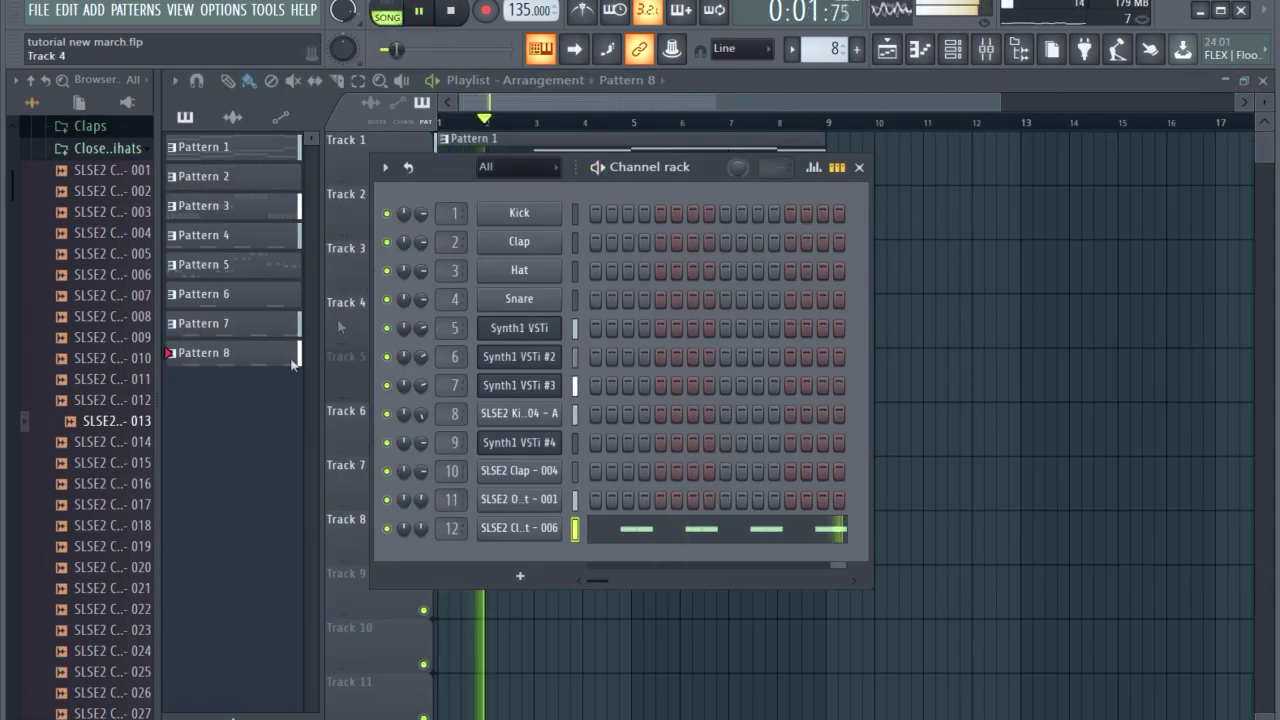
left_click_drag(558, 543, 548, 532)
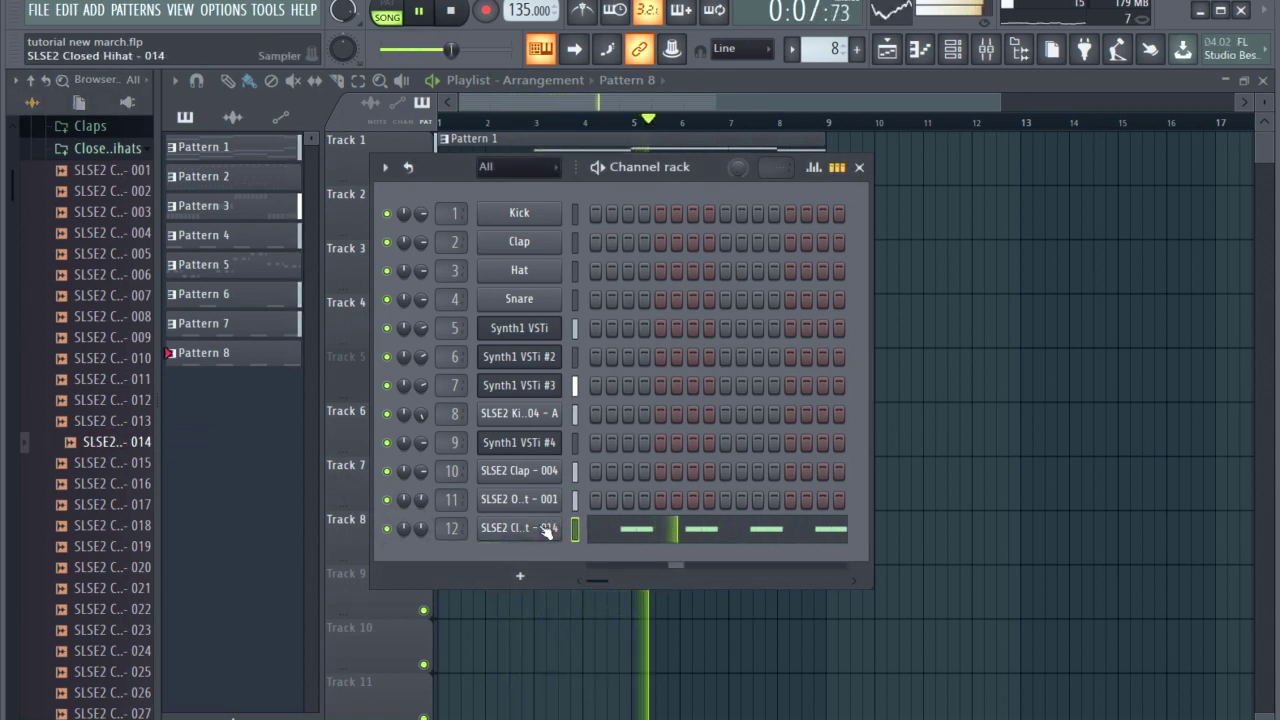
left_click(674, 102)
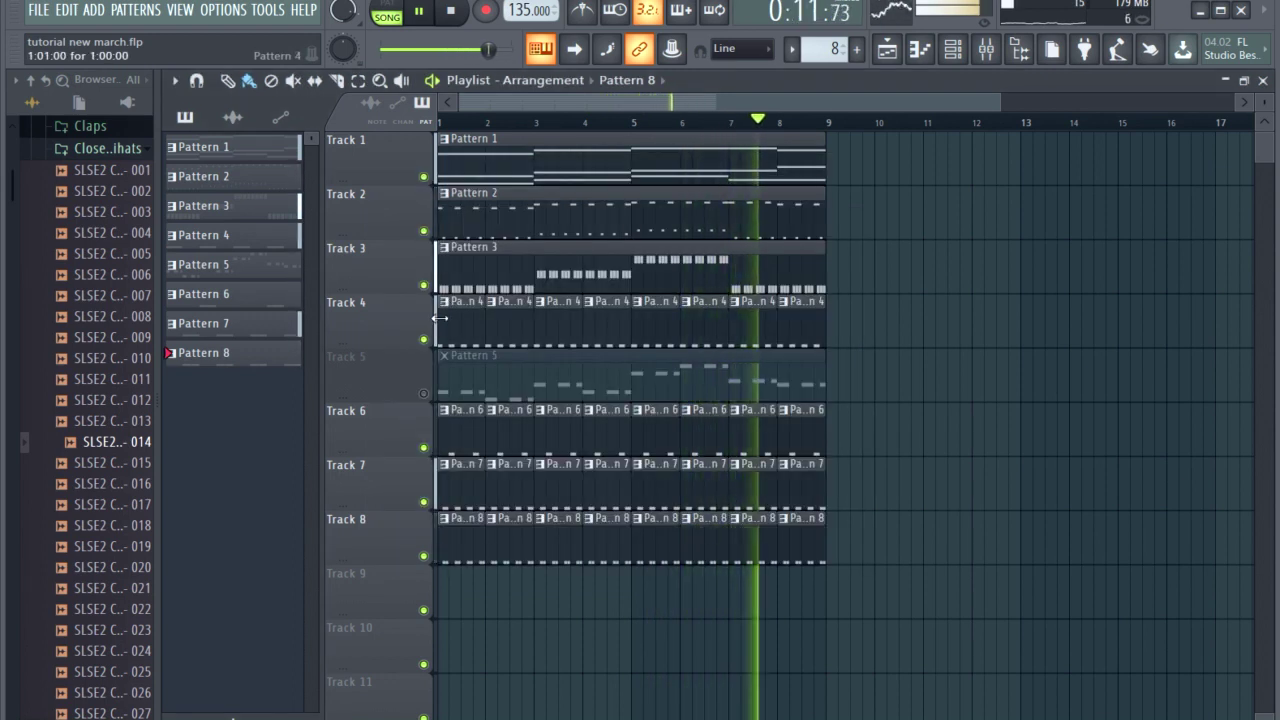
Step: Stop playback and move the Pattern 5 clip on Track 5 to start at bar 13
key("space")
left_click_drag(514, 366, 1103, 405)
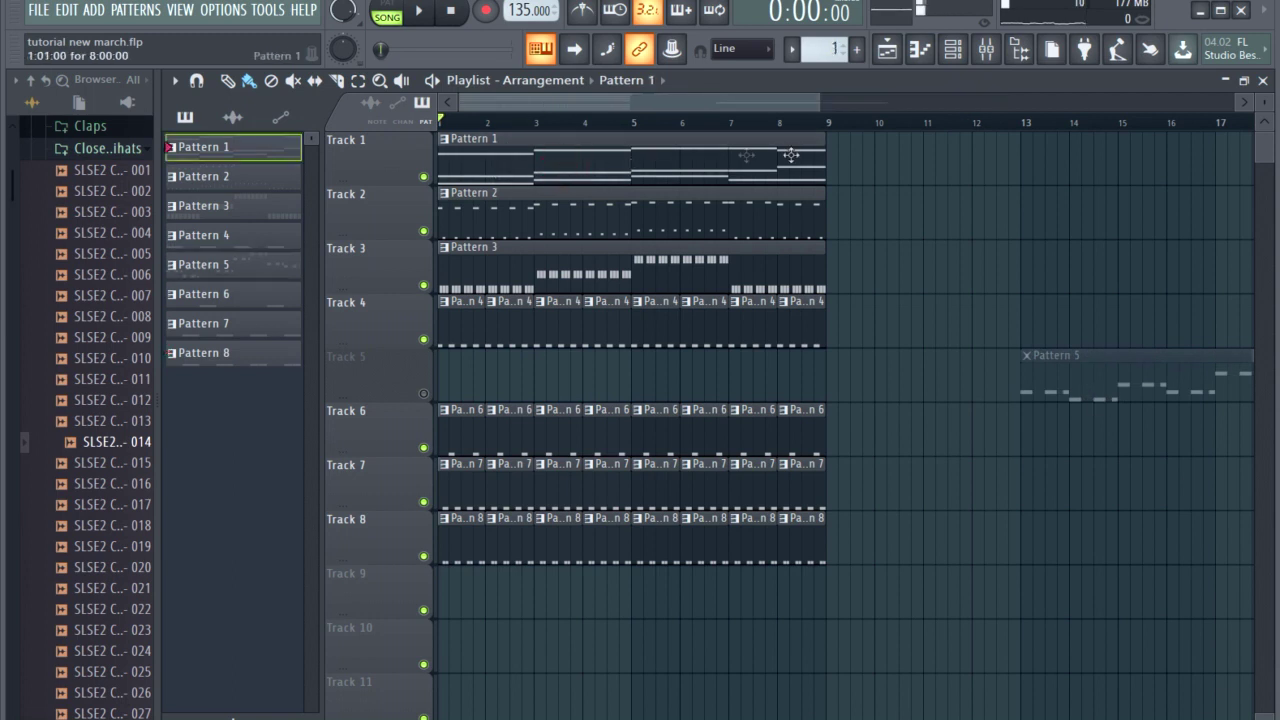
Step: Add a full Pattern 1 clip at bar 9 and fill bars 1 to 8 of Track 1 with two-bar Pattern 1 clips
left_click(838, 175)
left_click_drag(826, 166, 536, 167)
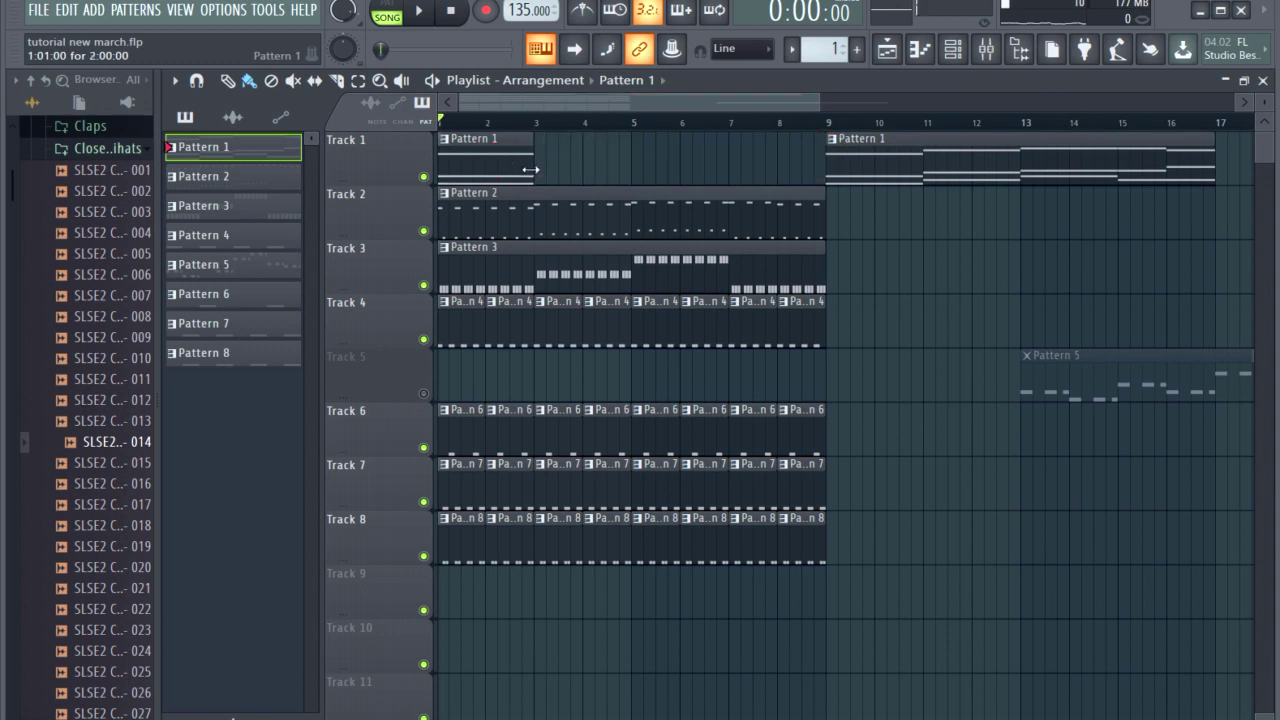
left_click(538, 173)
left_click(734, 178)
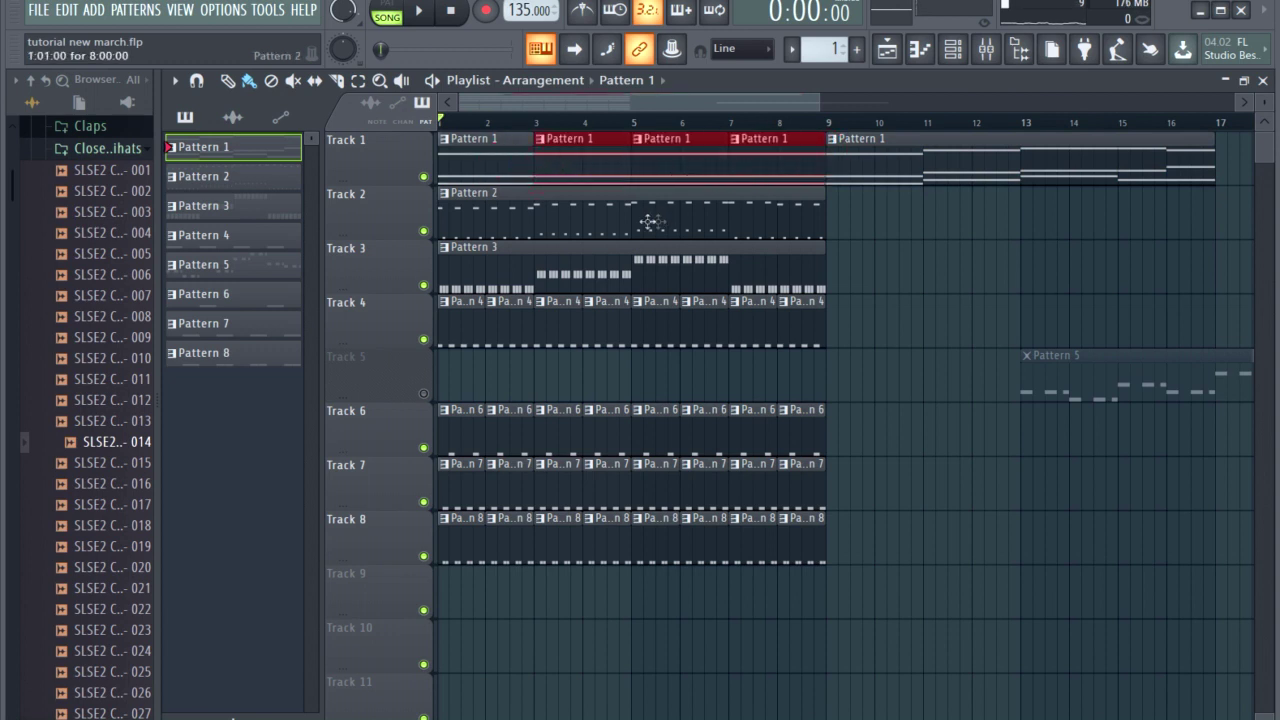
Step: Move Pattern 2 to bar 9 and arrange Track 3 with two-bar Pattern 3 clips in bars 1 to 8 and the full pattern at bar 9
left_click_drag(623, 214, 1011, 214)
left_click(793, 267)
left_click(838, 265)
mouse_move(825, 257)
left_mouse_down()
mouse_move(532, 270)
mouse_move(775, 291)
left_mouse_up()
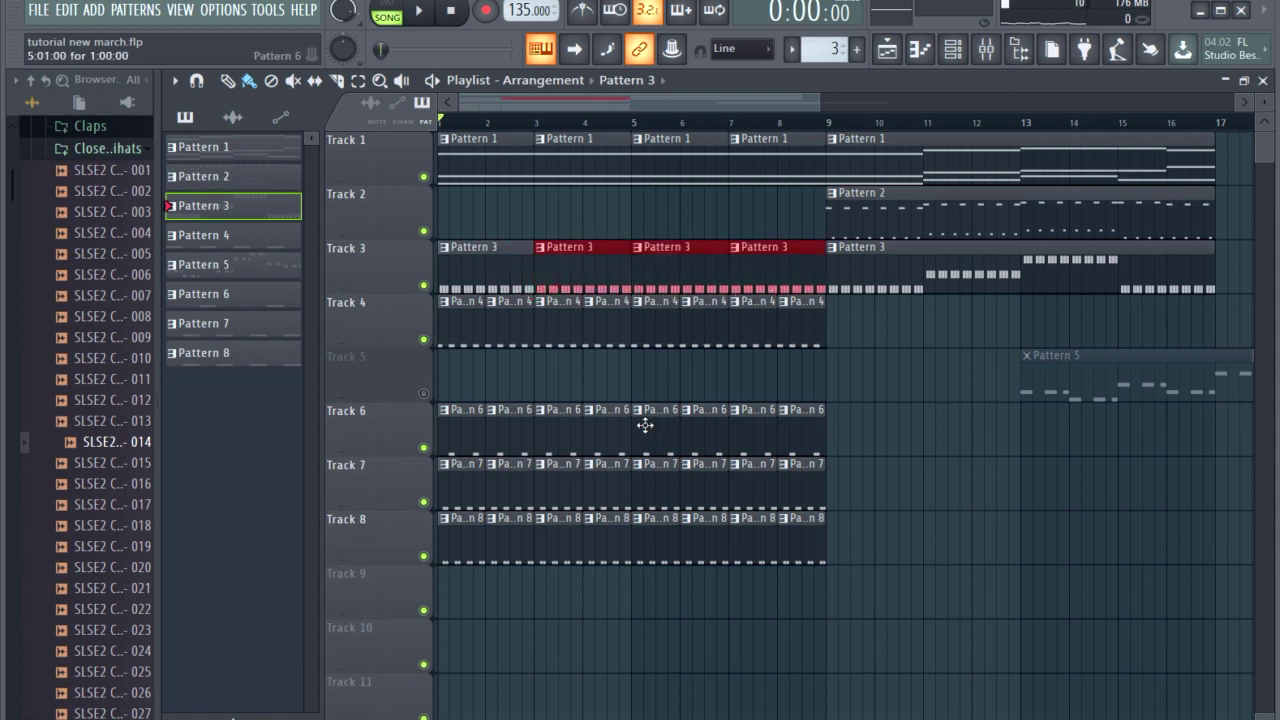
Step: Play the arrangement and move the Pattern 5 clip on Track 5 to start at bar 17
key("space")
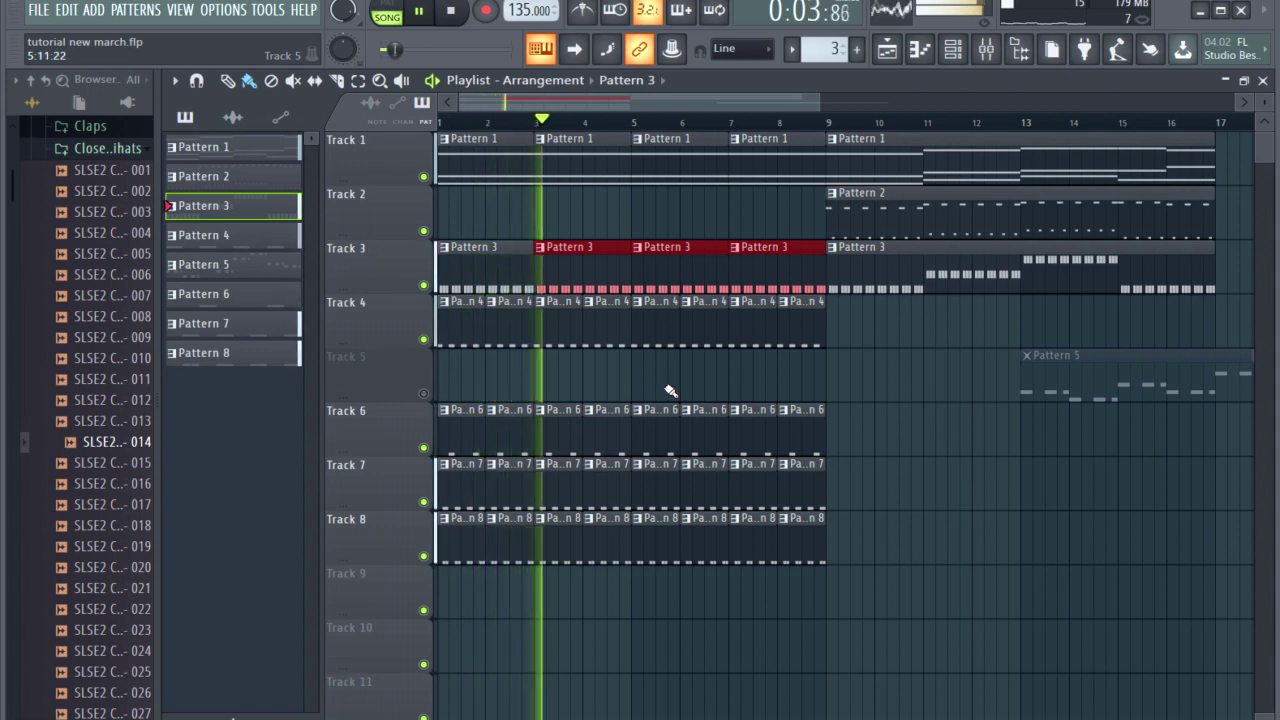
left_click_drag(820, 102, 1067, 107)
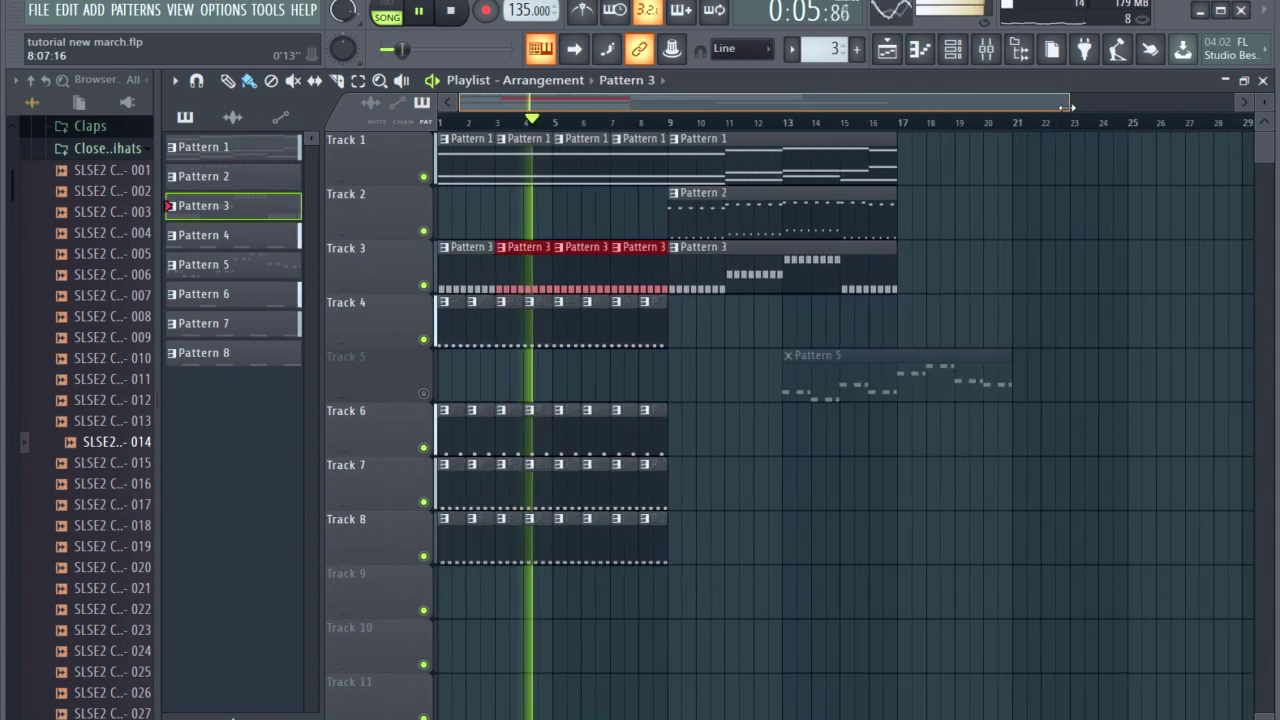
left_click_drag(812, 375, 928, 371)
Step: Fill bars 9 to 16 of Tracks 4, 6, 7 and 8 with repeated Pattern 4, 6, 7 and 8 clips
left_click_drag(638, 328, 871, 337)
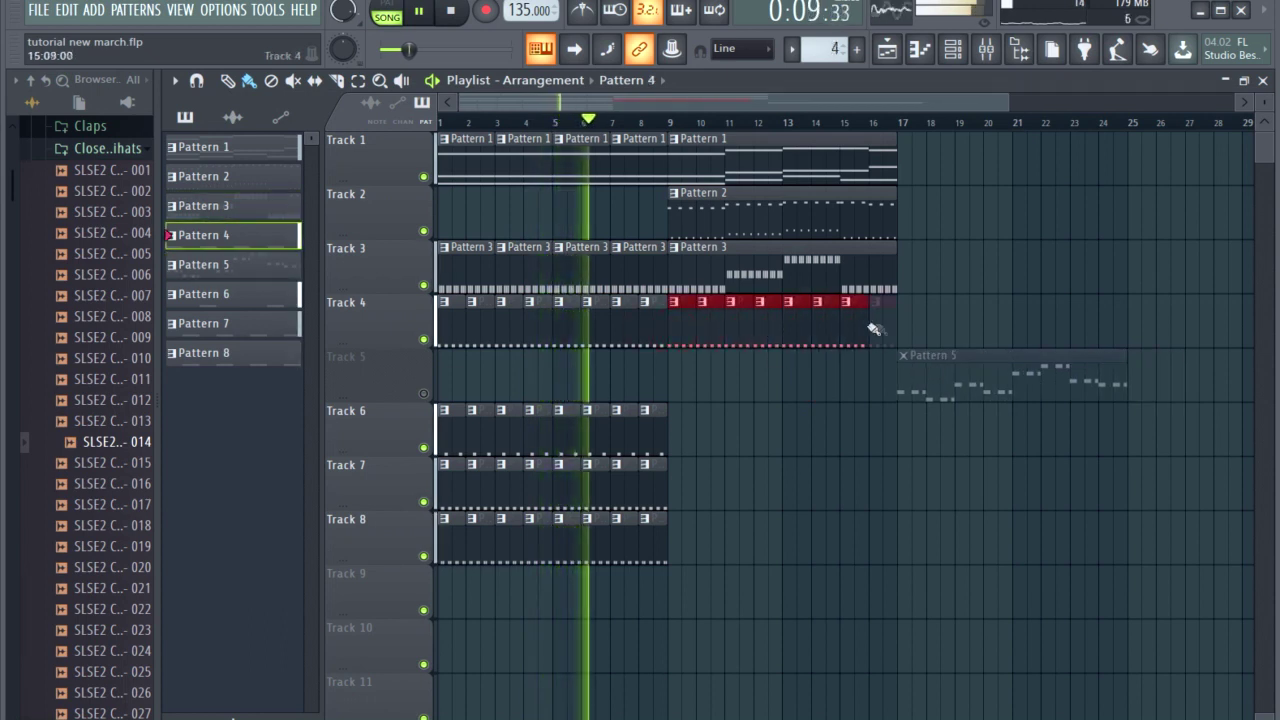
left_click(660, 438)
left_click_drag(672, 446, 871, 449)
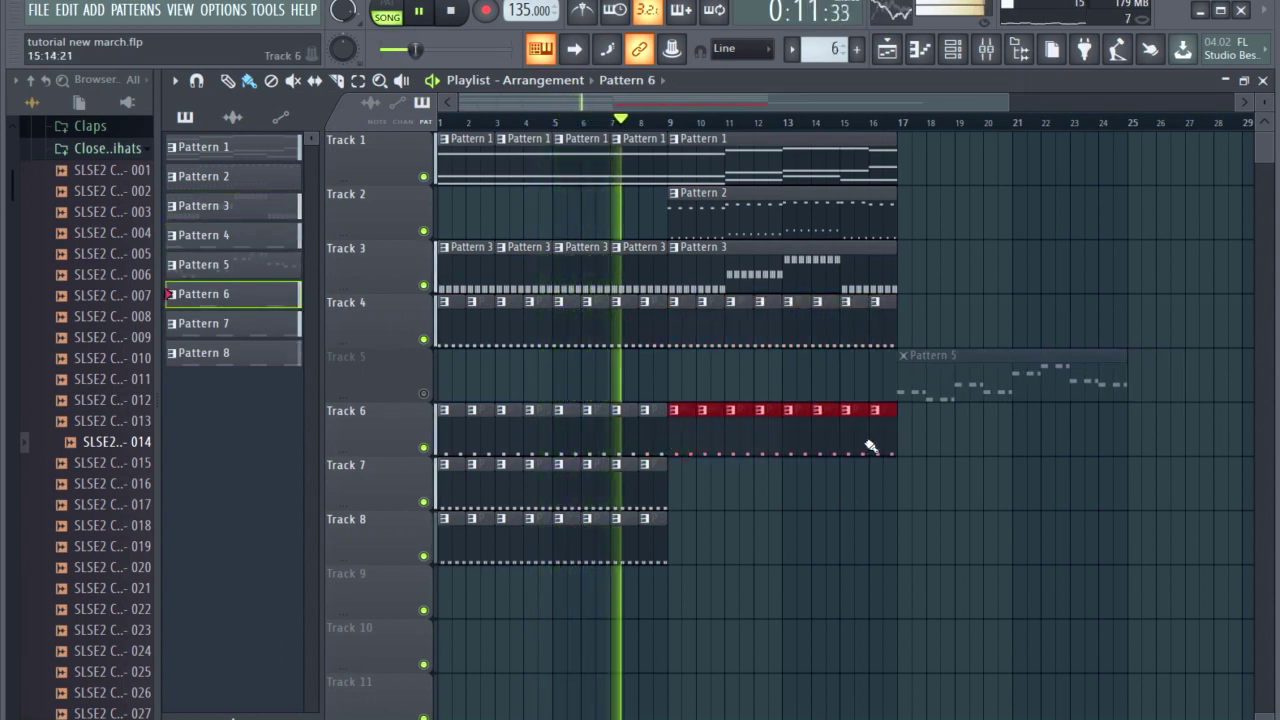
left_click(651, 487)
left_click_drag(677, 494, 886, 491)
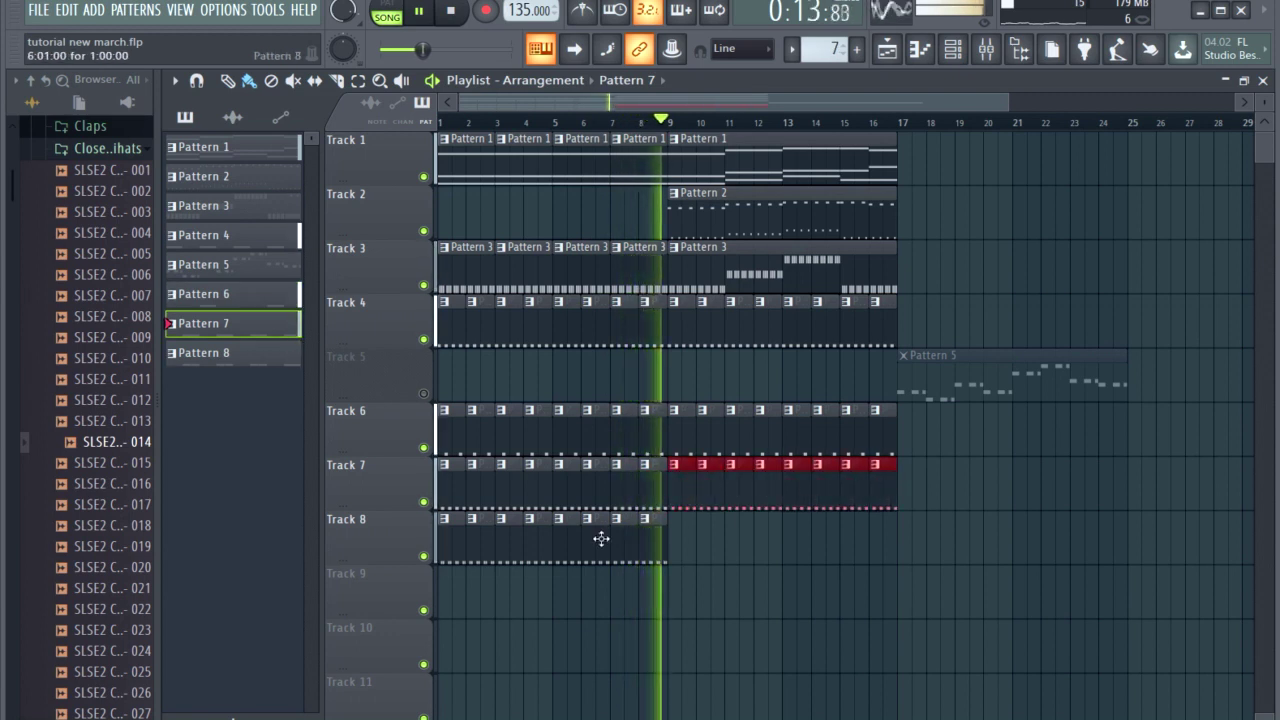
left_click(643, 534)
left_click_drag(666, 543, 877, 543)
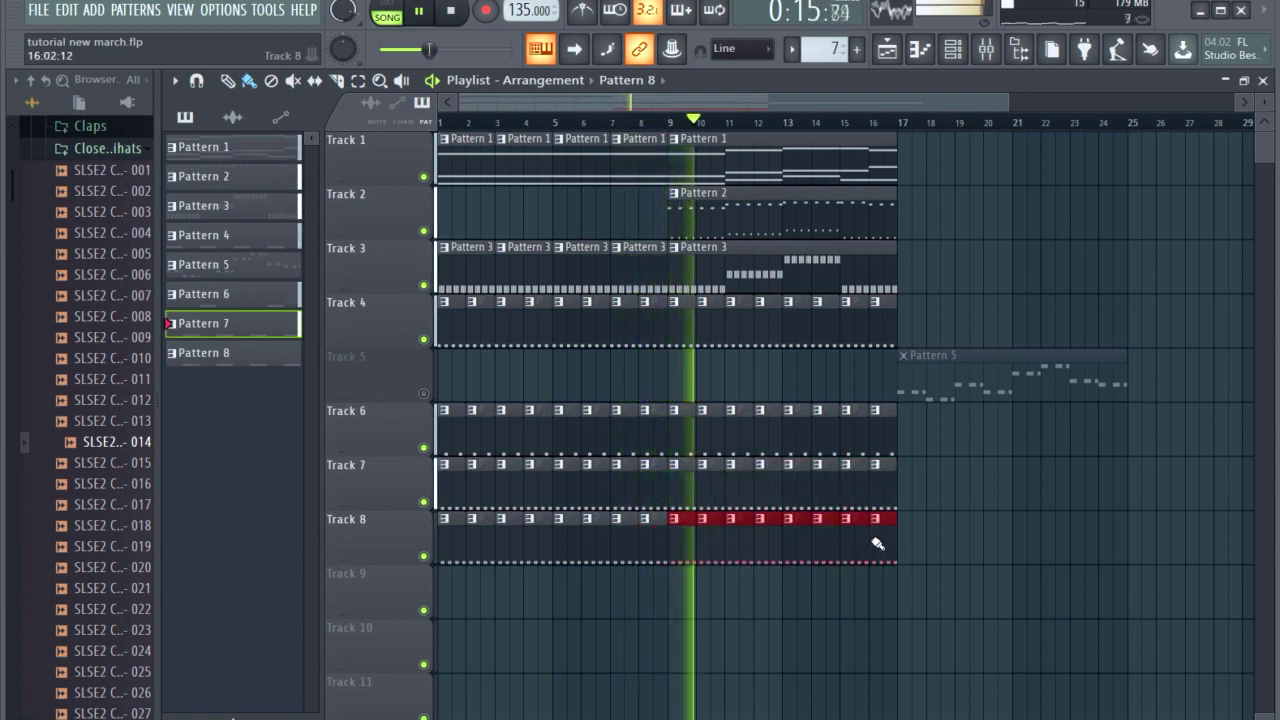
Step: Move the Pattern 5 clip to bar 25 and add Pattern 1 and Pattern 2 clips at bar 17 on Tracks 1 and 2
left_click_drag(573, 106, 713, 114)
left_click_drag(724, 366, 946, 377)
left_click(660, 178)
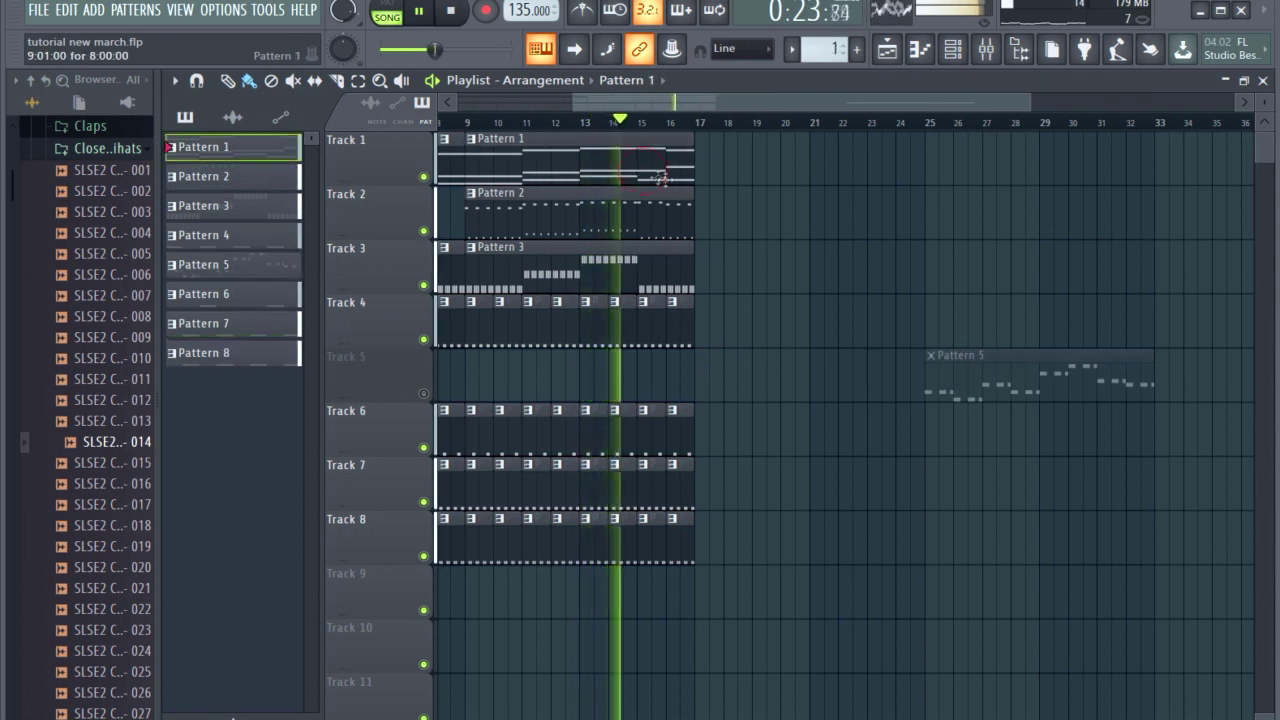
left_click(704, 177)
left_click(680, 212)
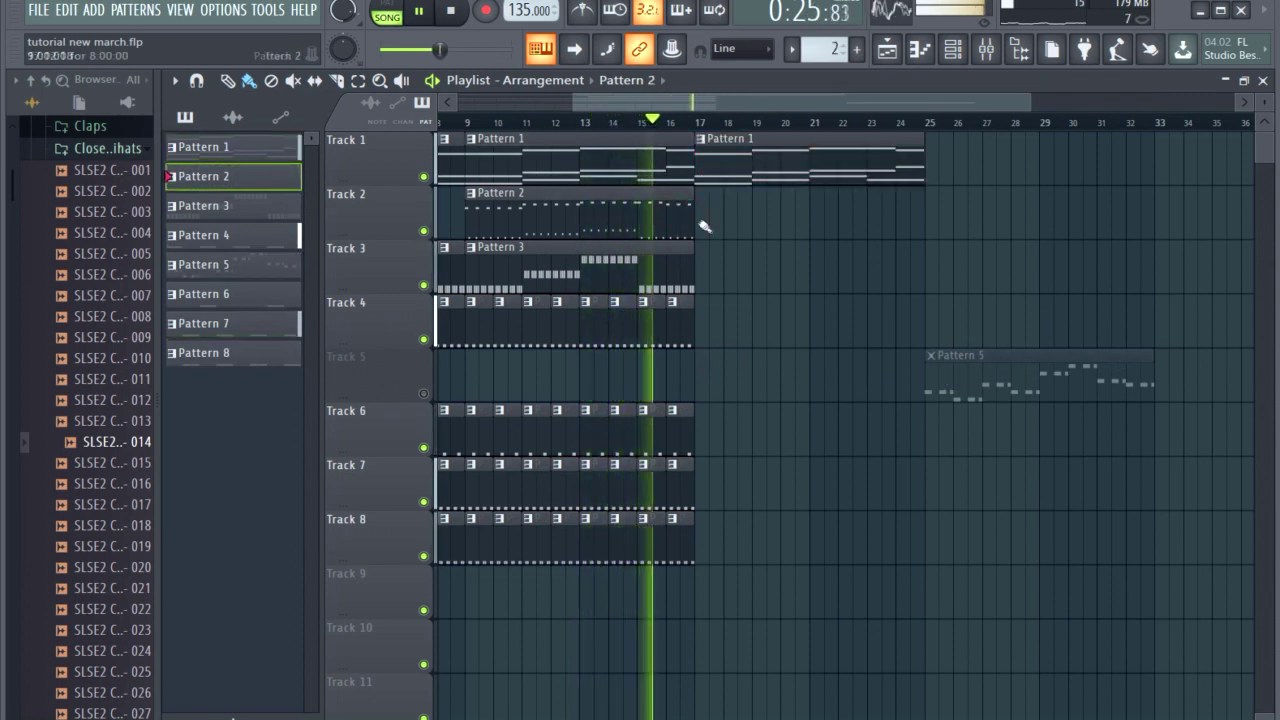
left_click(704, 226)
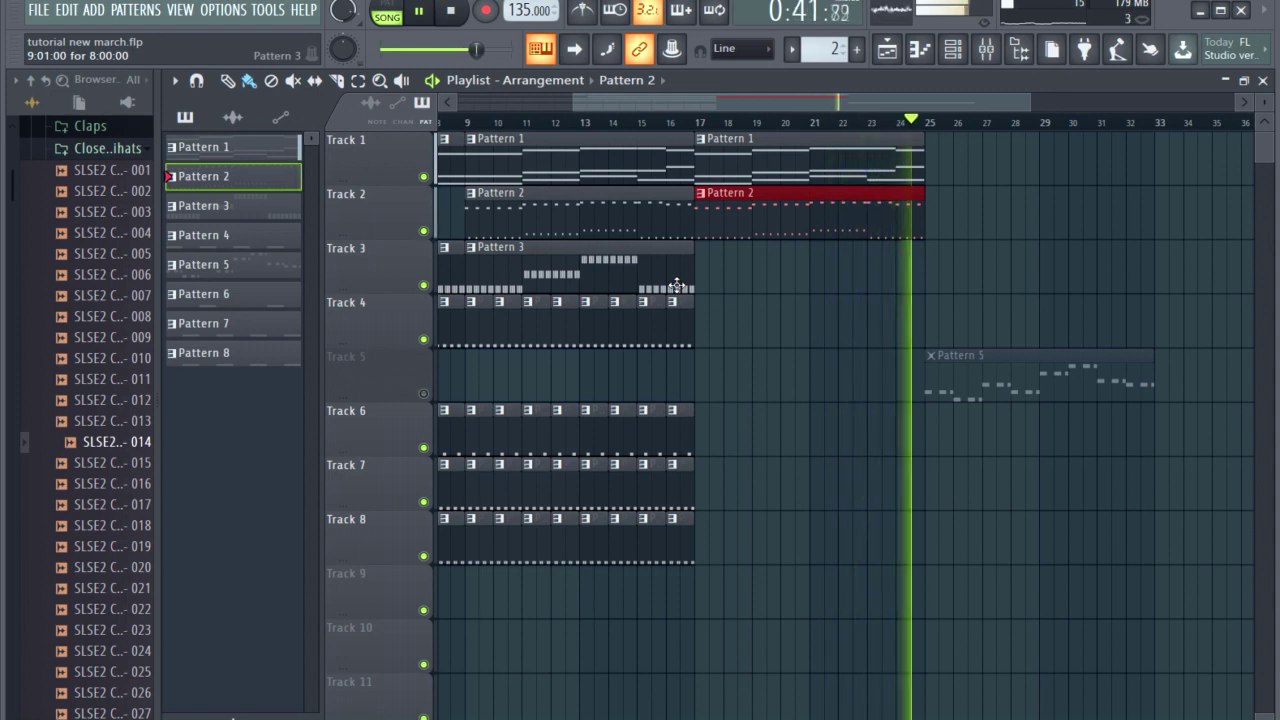
Step: Shorten the Pattern 4 clip in bar 8 to half a bar and play the transition into bar 9
key("space")
left_click_drag(652, 104, 447, 120)
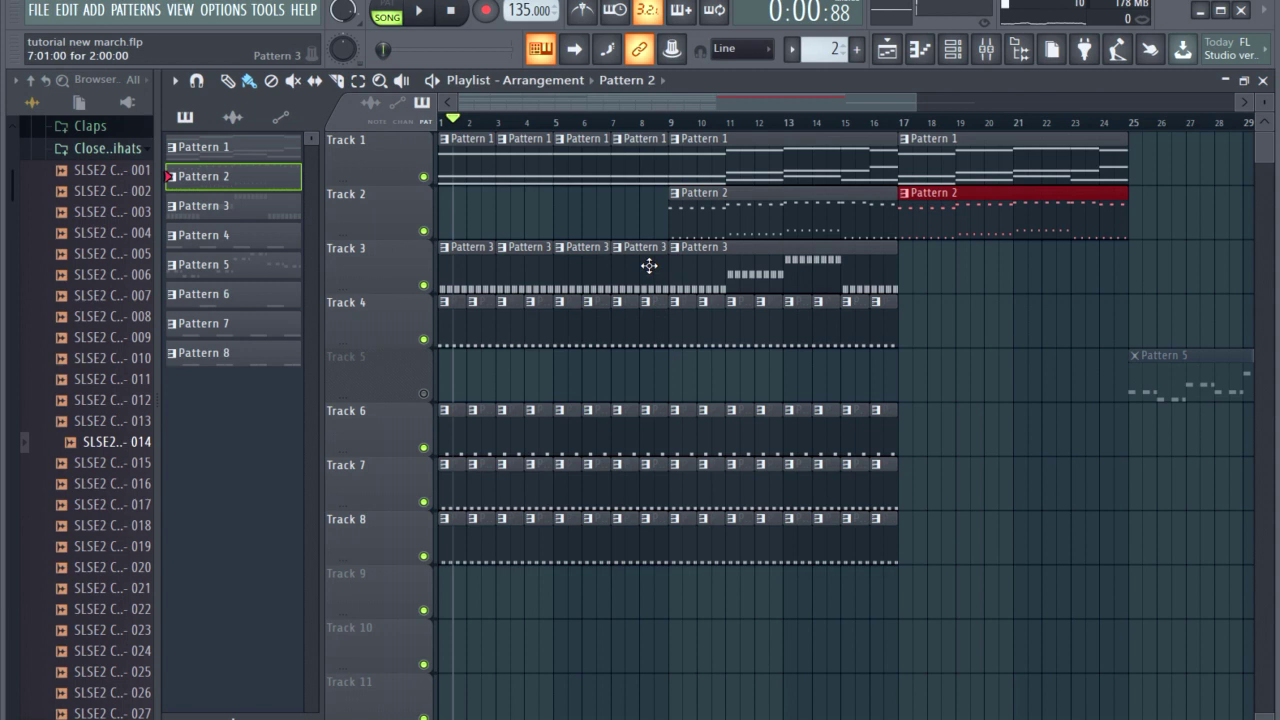
left_click(657, 316)
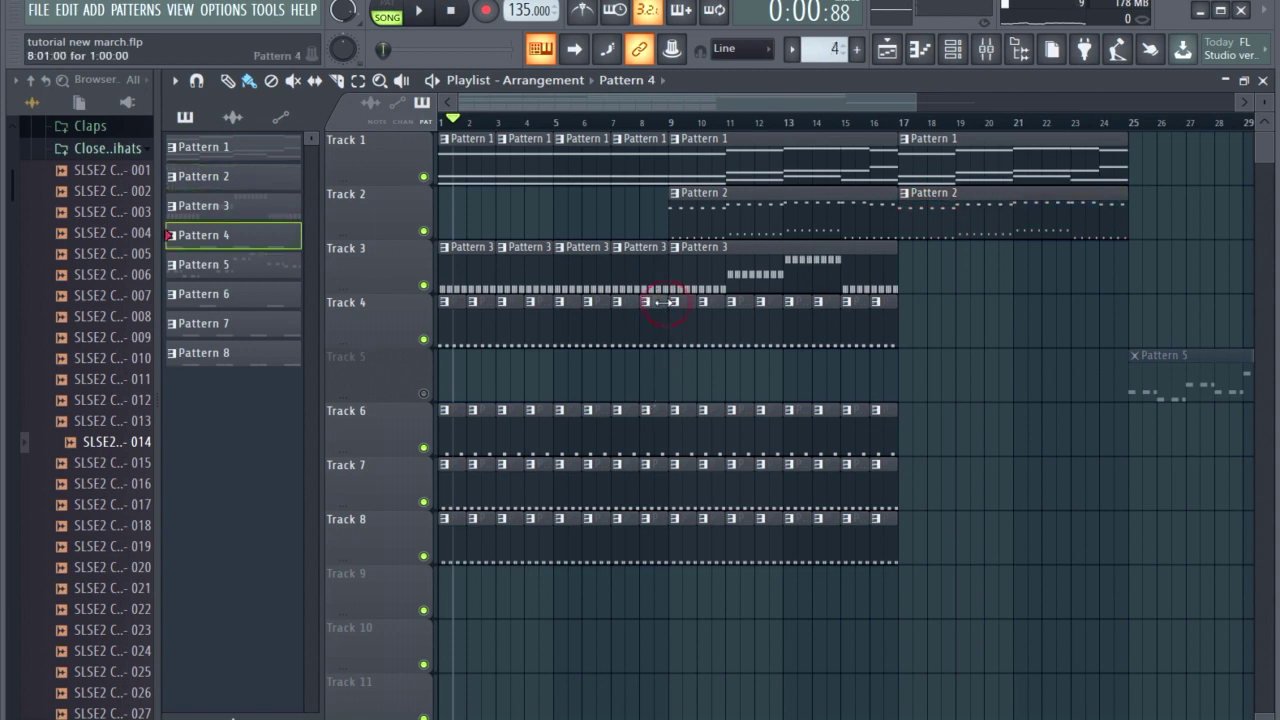
left_click(650, 124)
key("space")
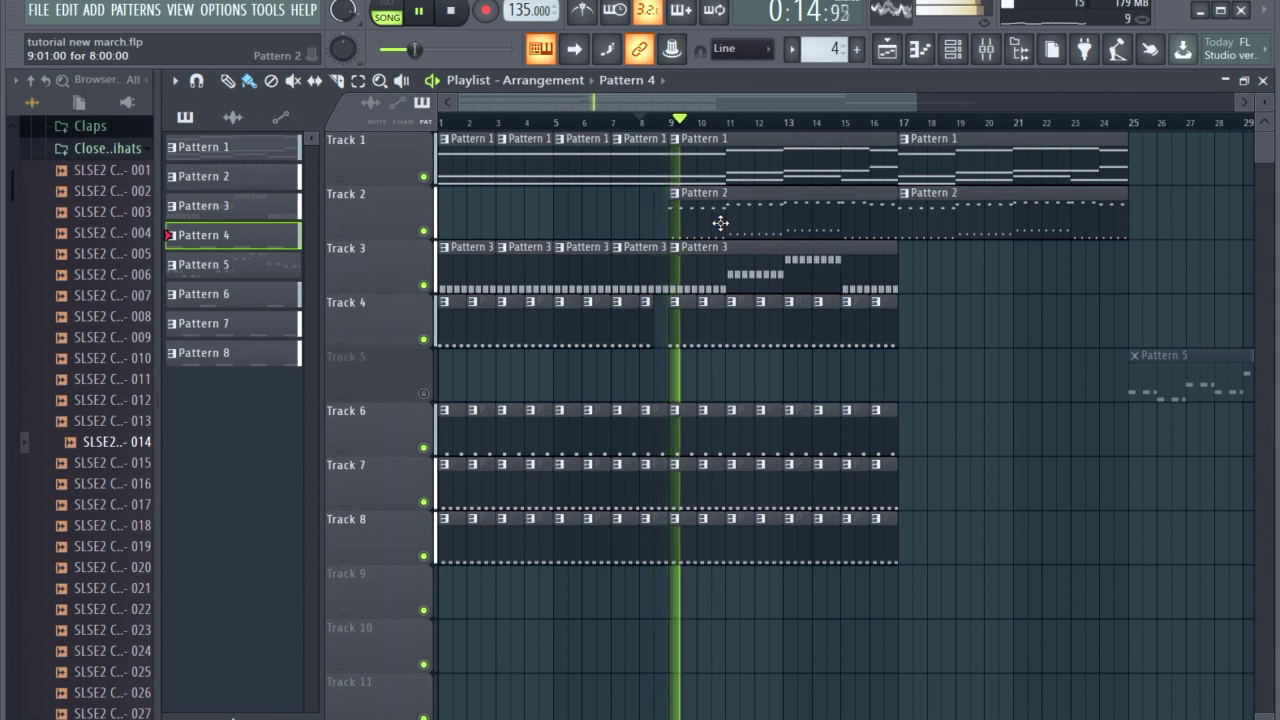
key("space")
Step: Collapse the Closed Hihats sample folder and open the crash cymbals folder within Drum Hits
scroll(100, 263, "up", 5)
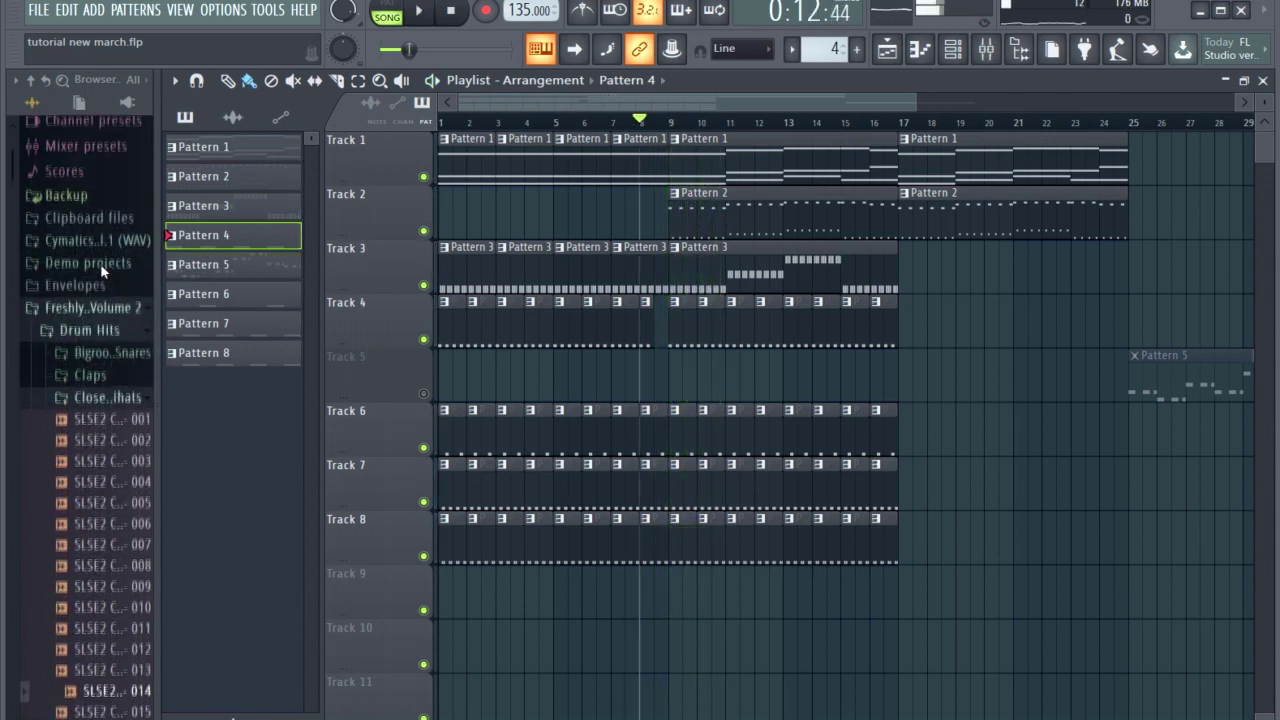
scroll(100, 374, "down", 10)
scroll(104, 371, "down", 15)
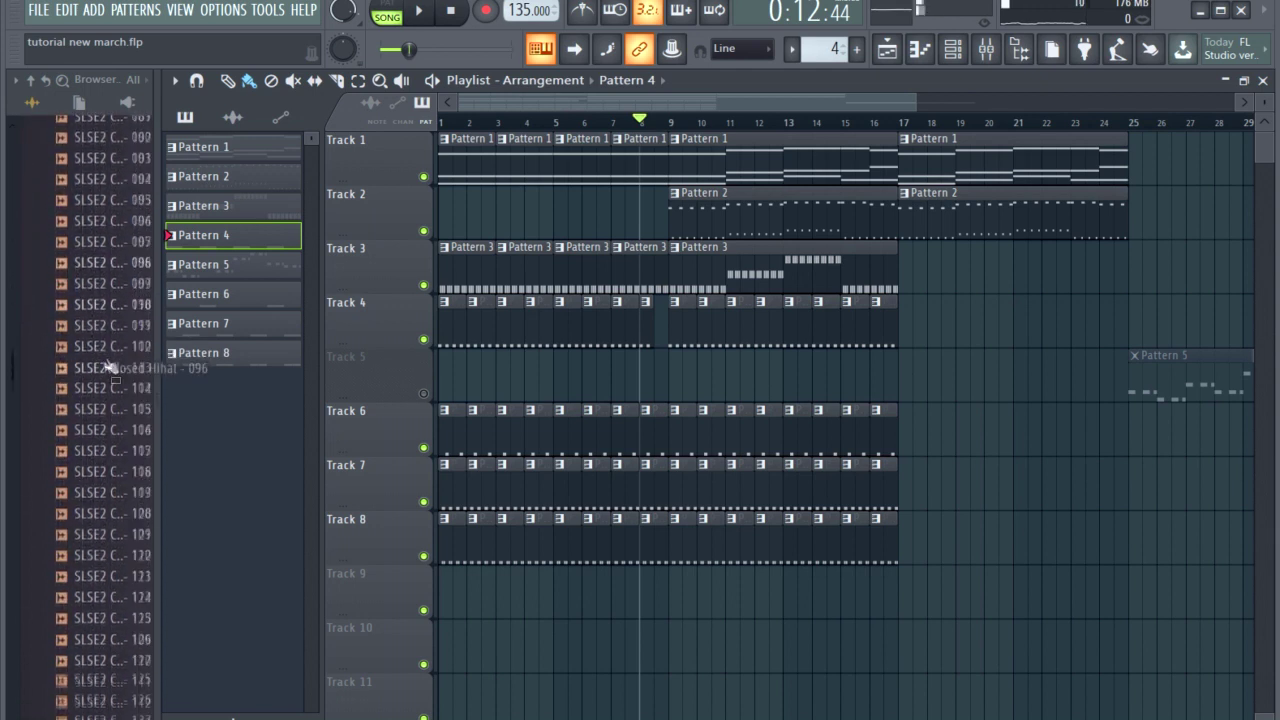
scroll(106, 356, "up", 20)
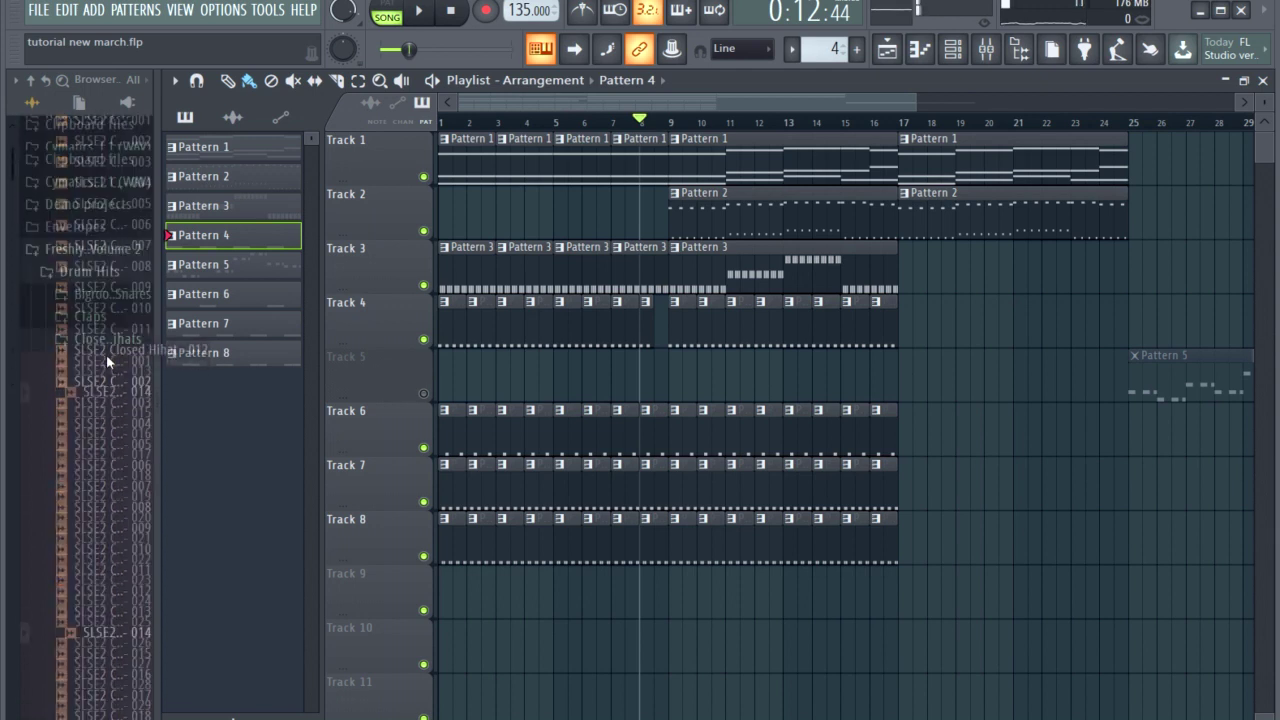
left_click(107, 400)
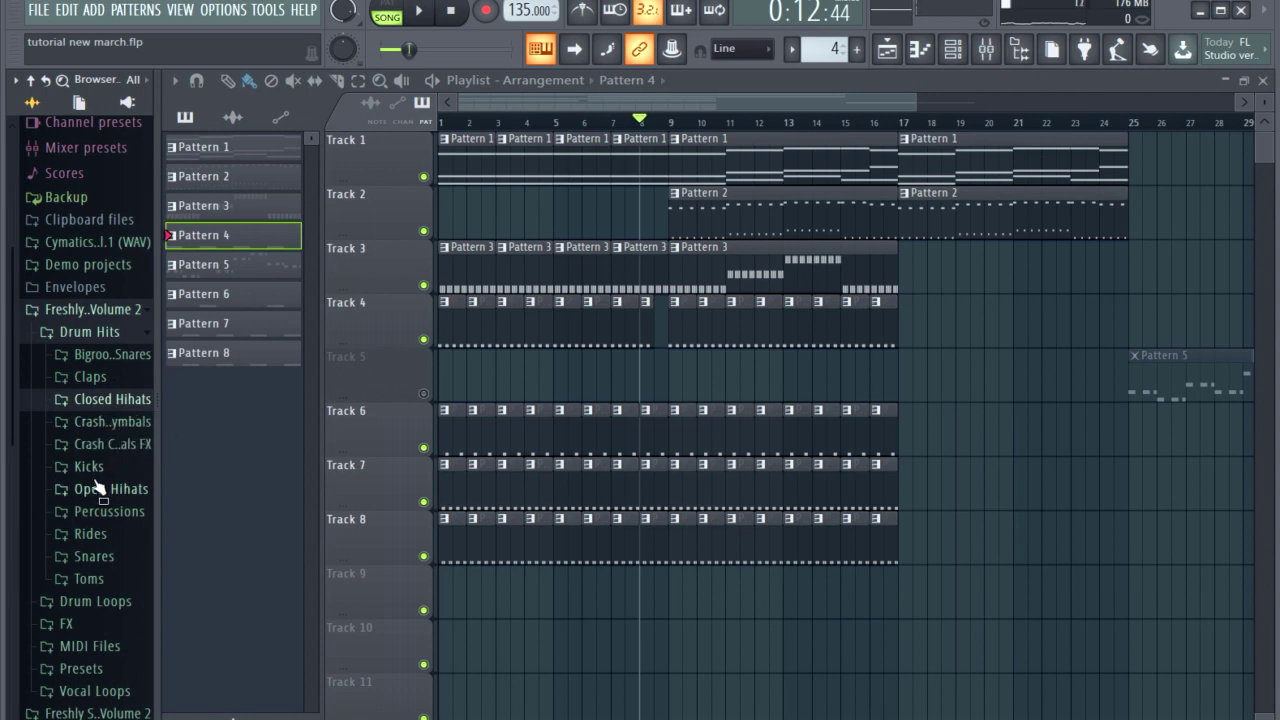
left_click(92, 424)
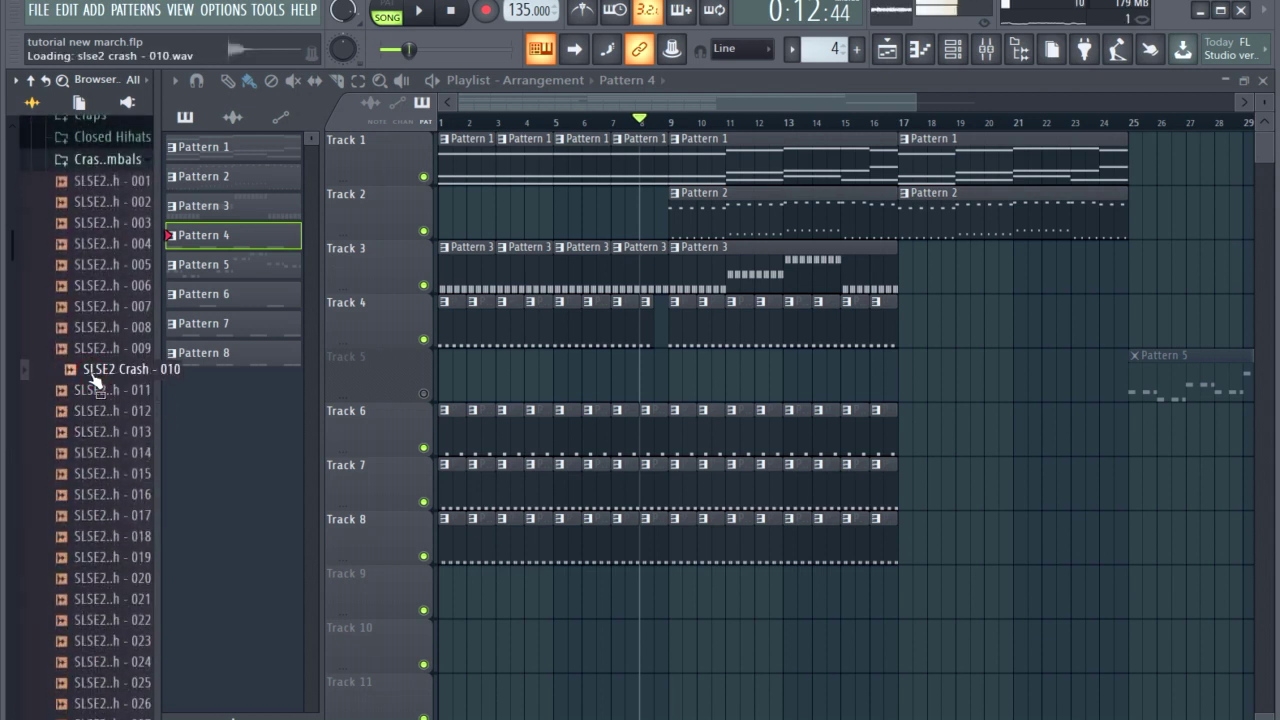
Step: Audition SLSE2 Crash - 001, place it at bar 9 on Track 5 and unmute that track
left_click(105, 199)
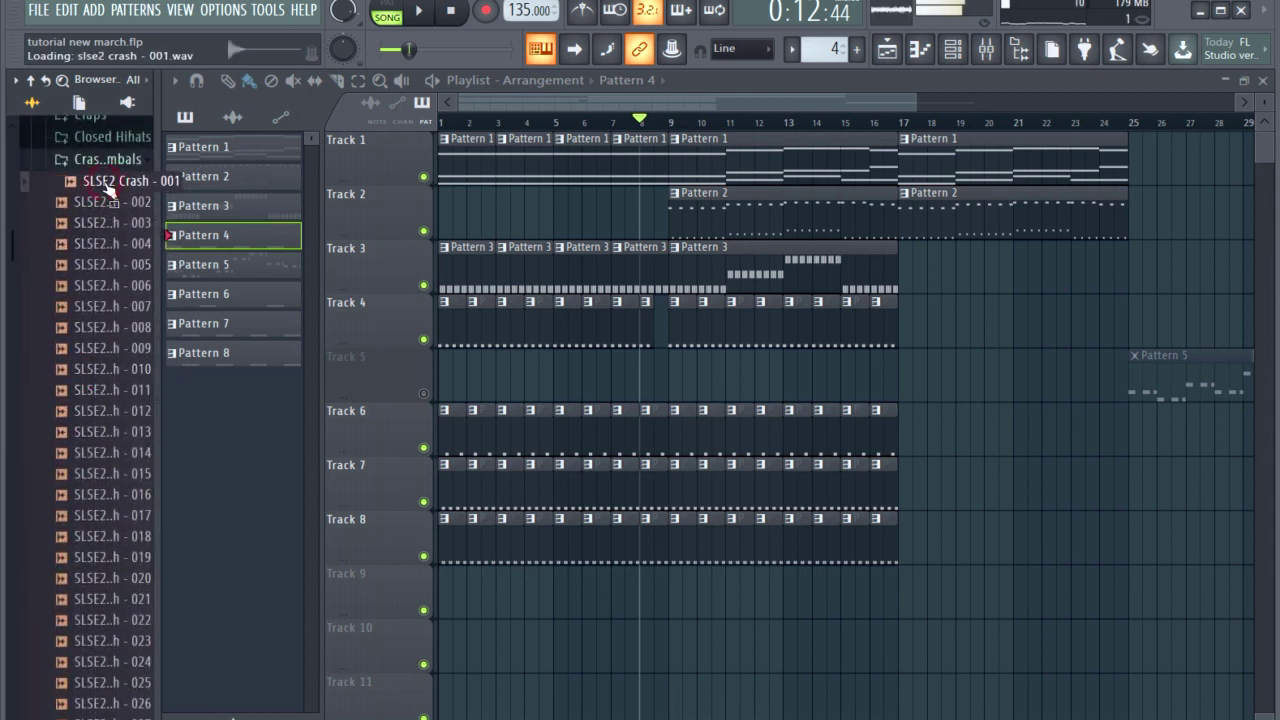
left_click_drag(108, 190, 676, 385)
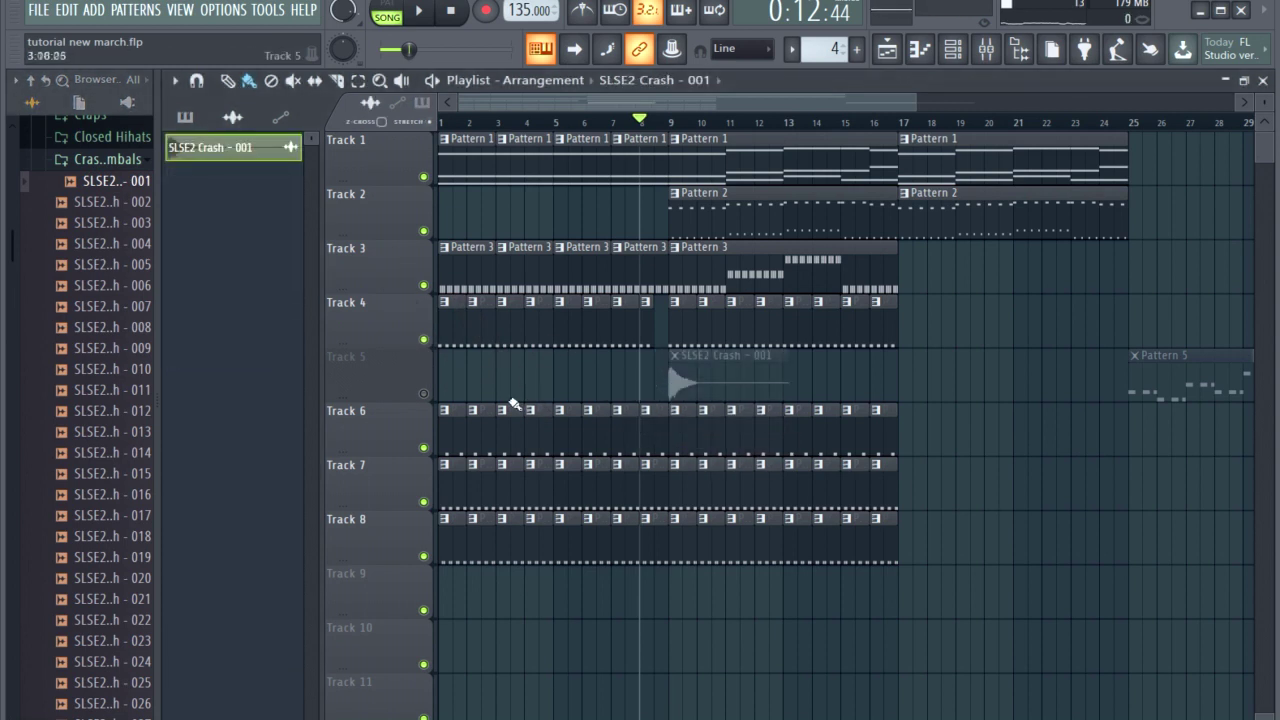
left_click(425, 394)
Step: Lower the SLSE2 Crash - 001 volume to about 28% while playing the transition into bar 9
key("space")
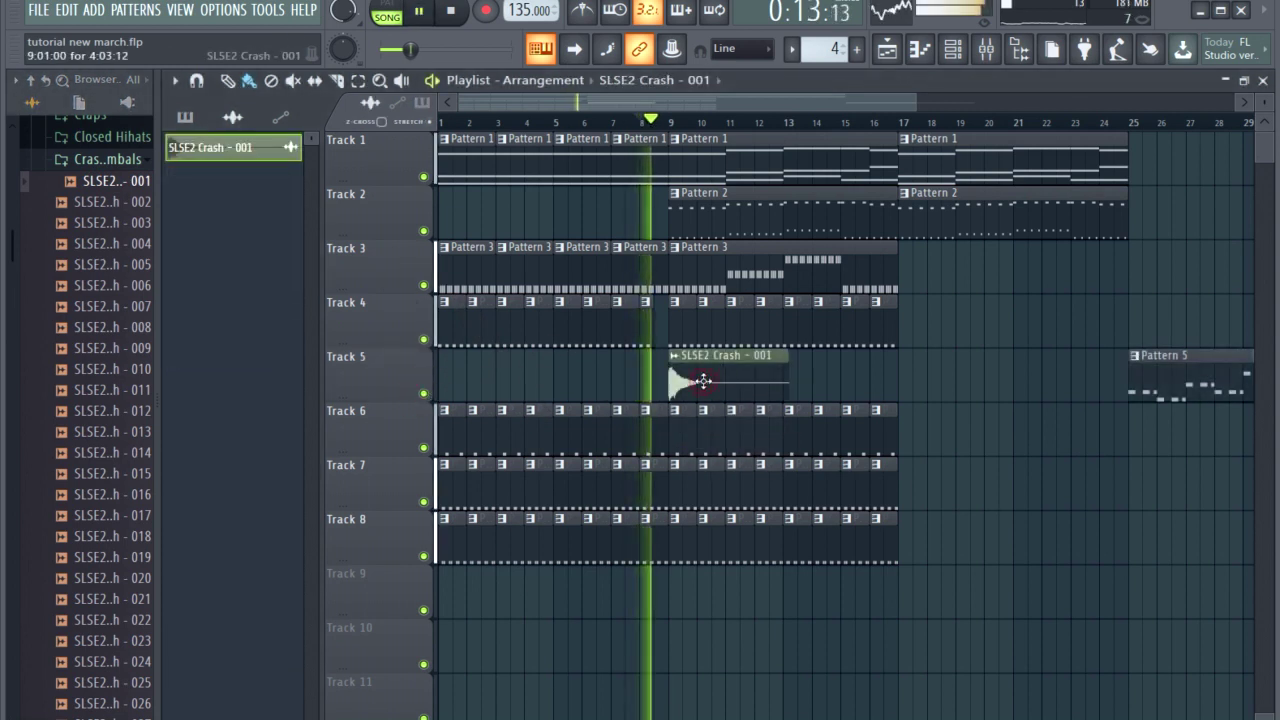
double_click(700, 381)
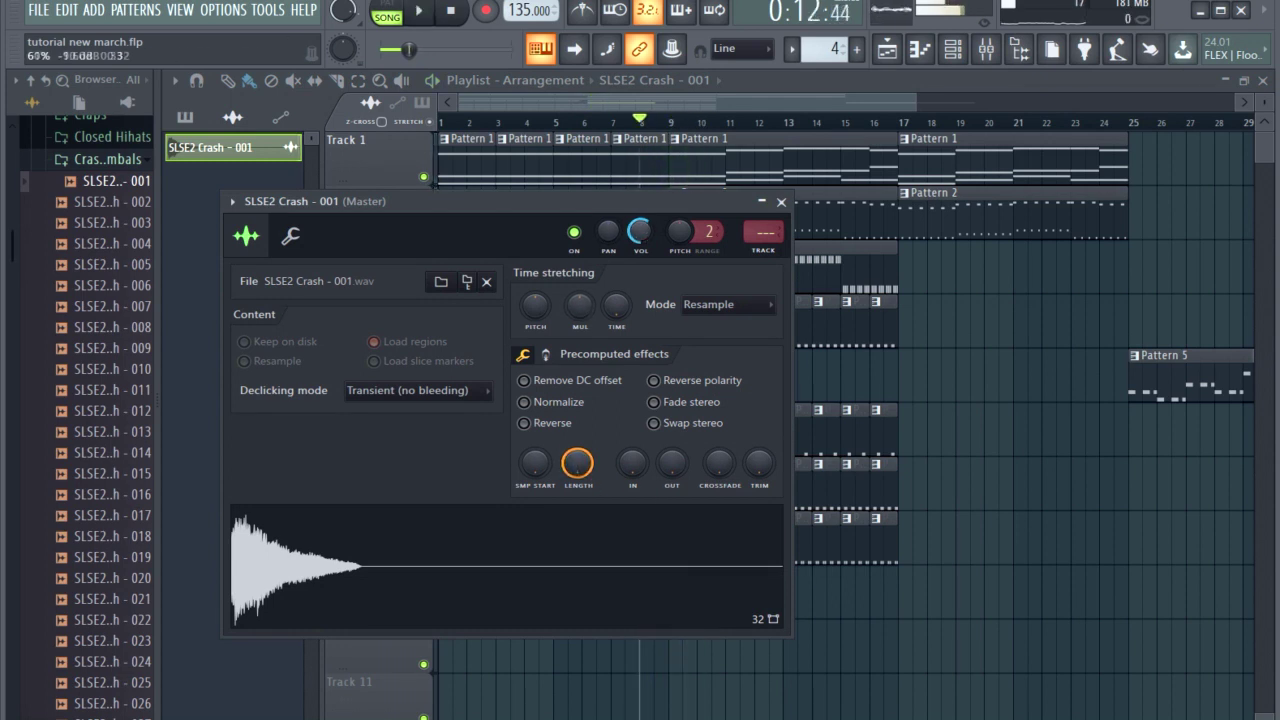
left_click_drag(650, 201, 504, 165)
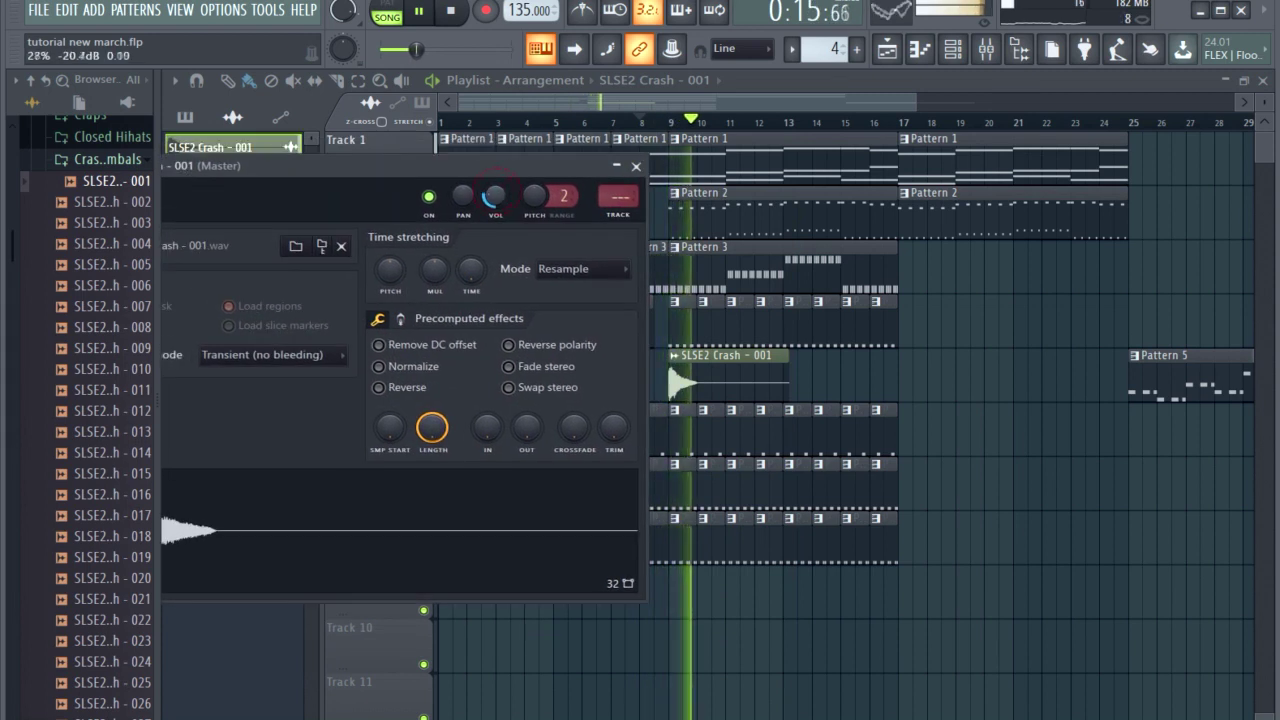
key("space")
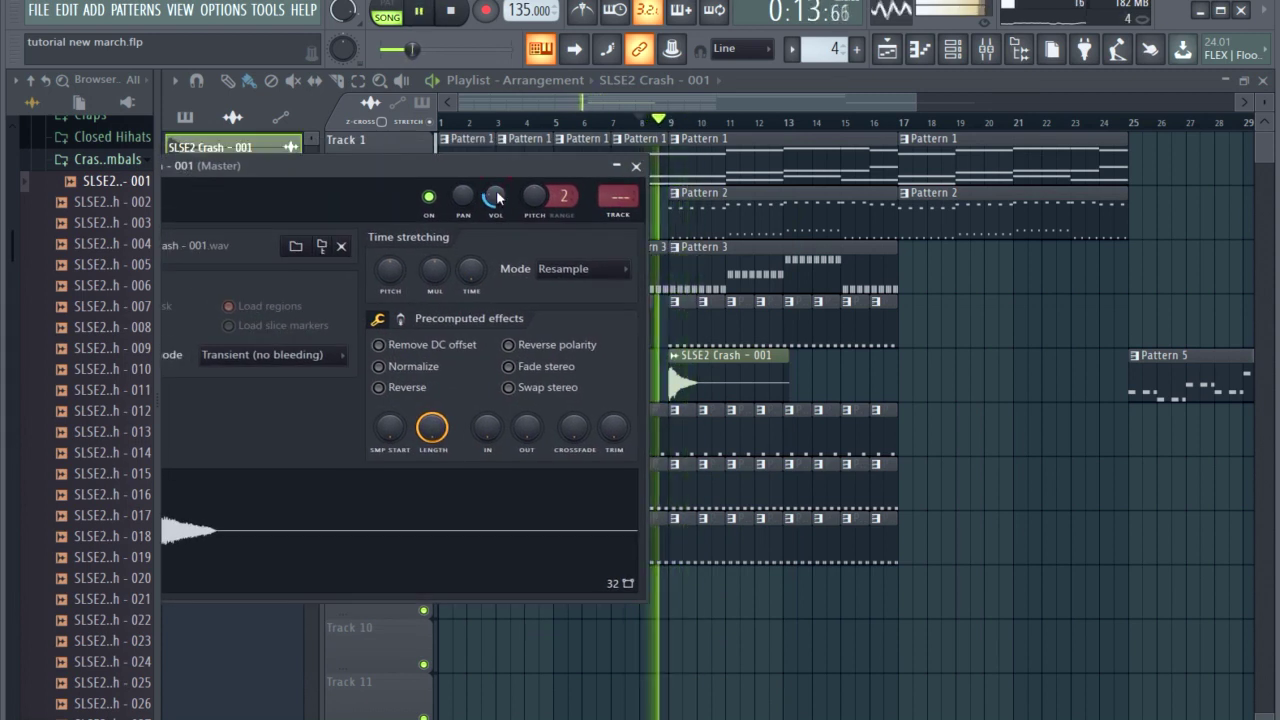
key("space")
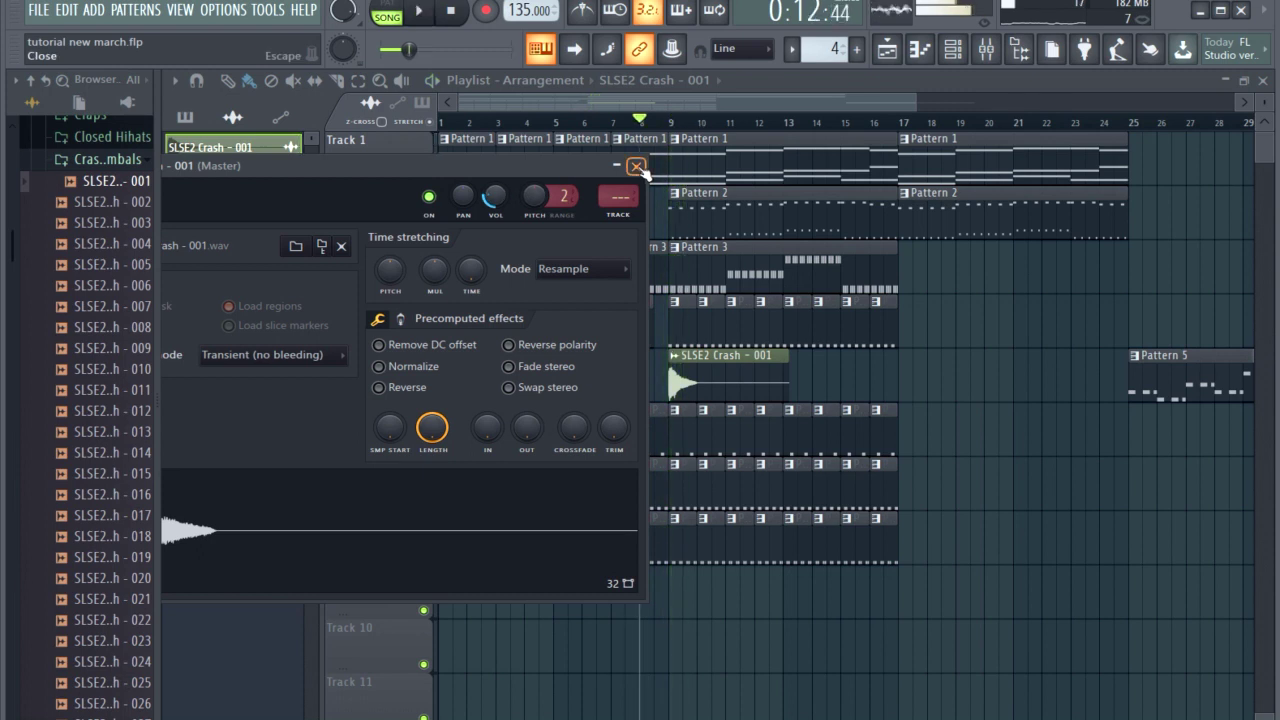
left_click(637, 167)
Step: Audition more crash cymbal samples and place SLSE2 Crash - 014 on Track 9
left_click(112, 160)
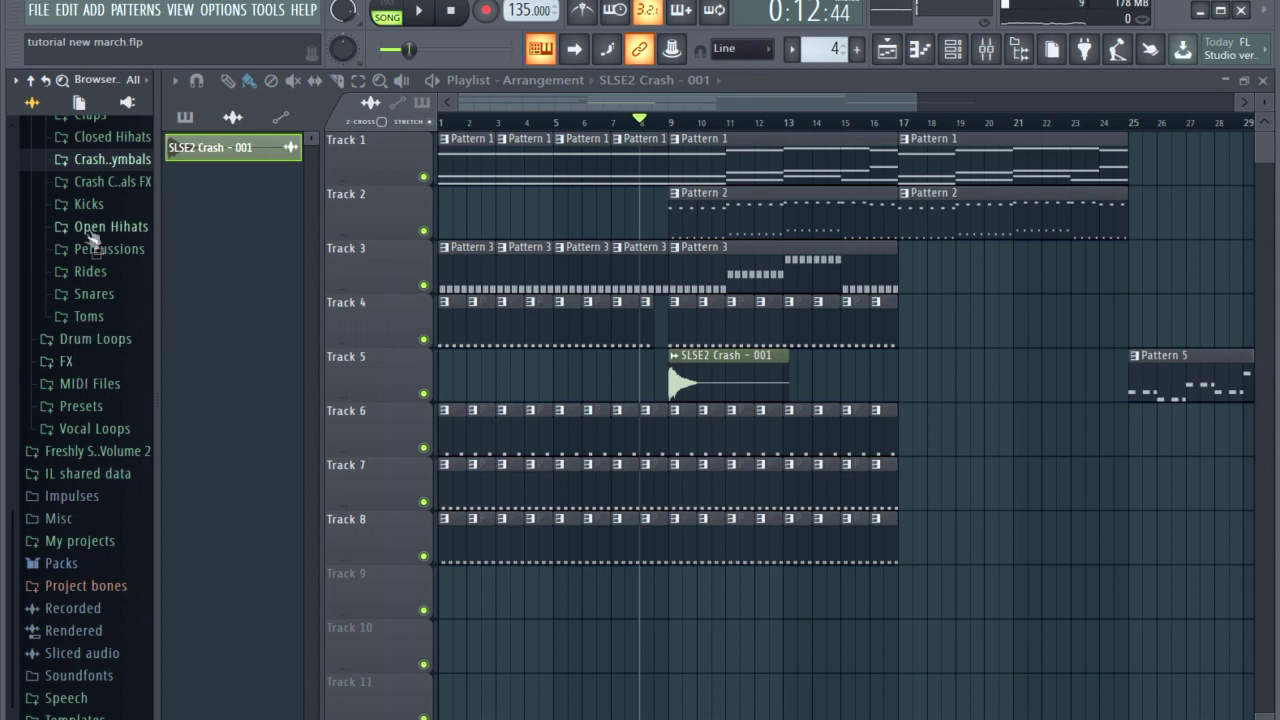
left_click(124, 164)
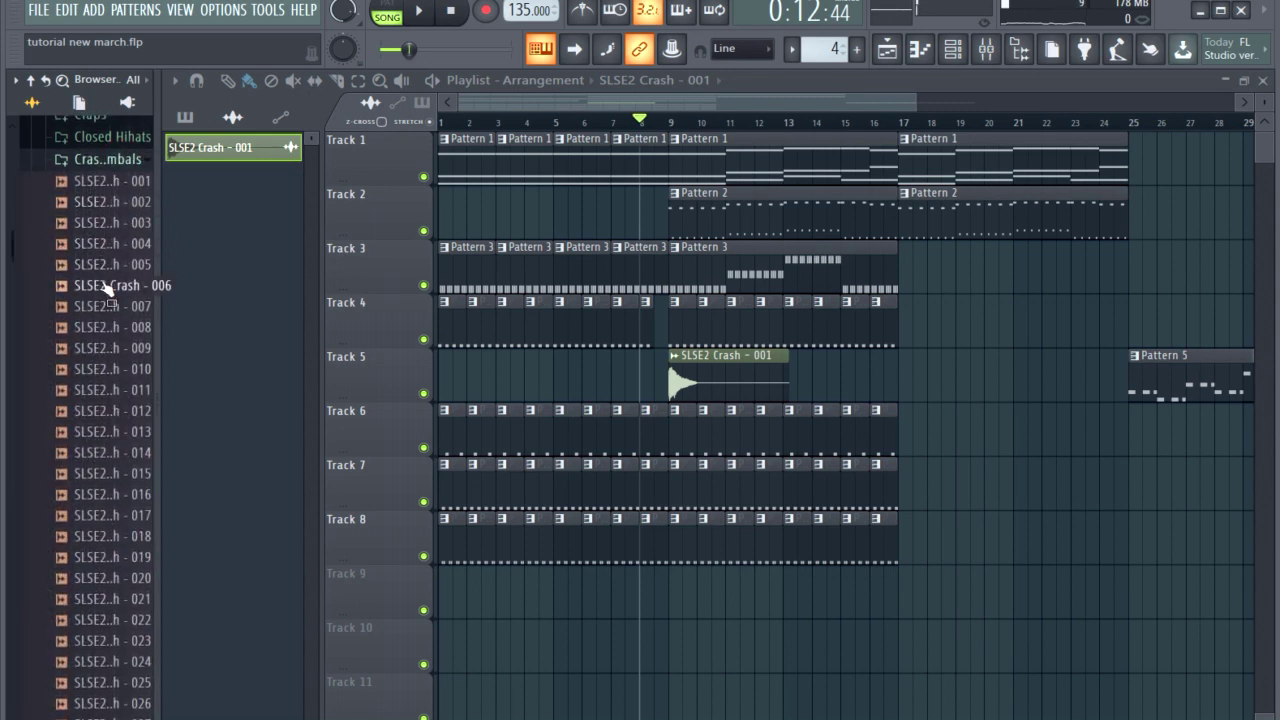
left_click(104, 369)
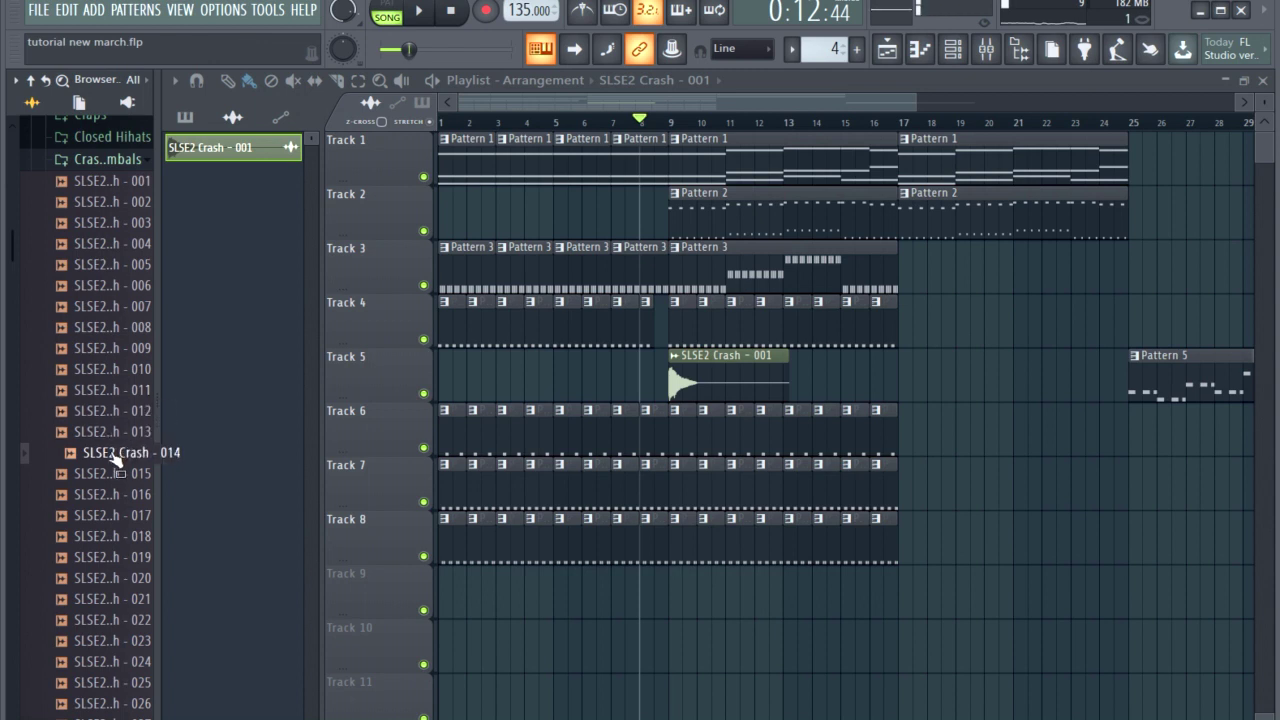
left_click_drag(115, 458, 655, 596)
Step: Reverse the SLSE2 Crash - 014 sample in its channel settings
double_click(676, 600)
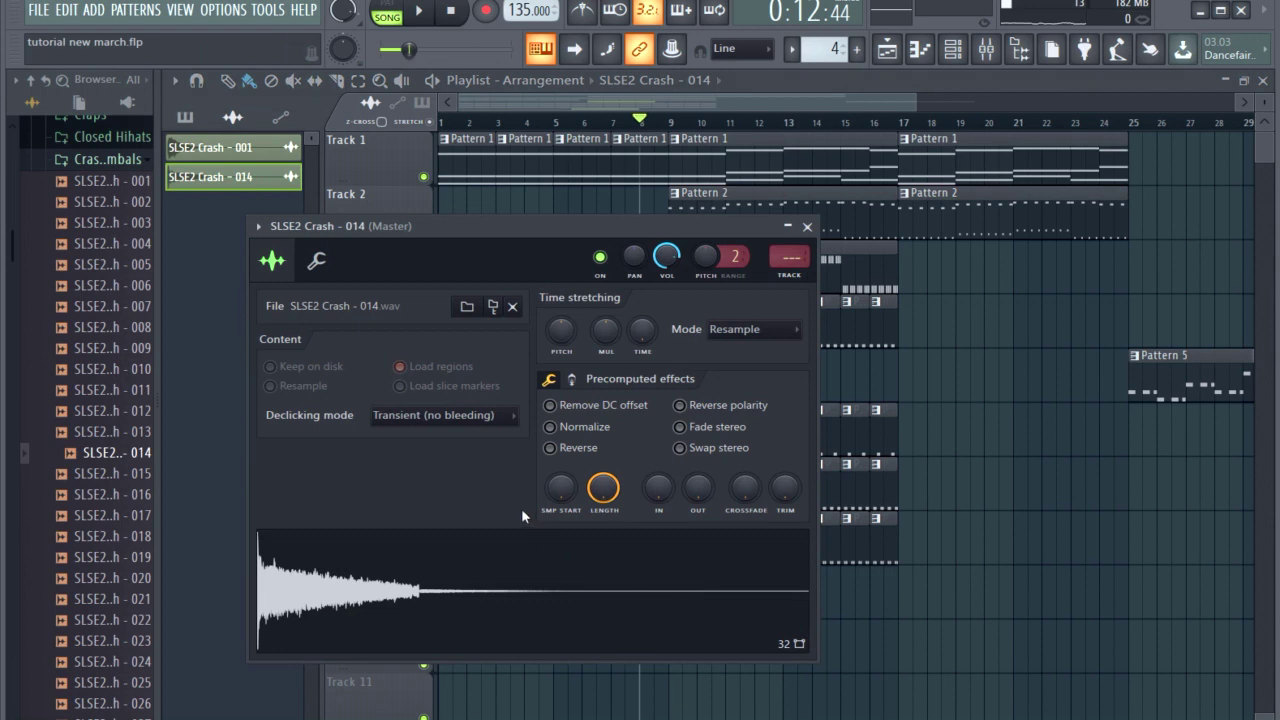
left_click(550, 448)
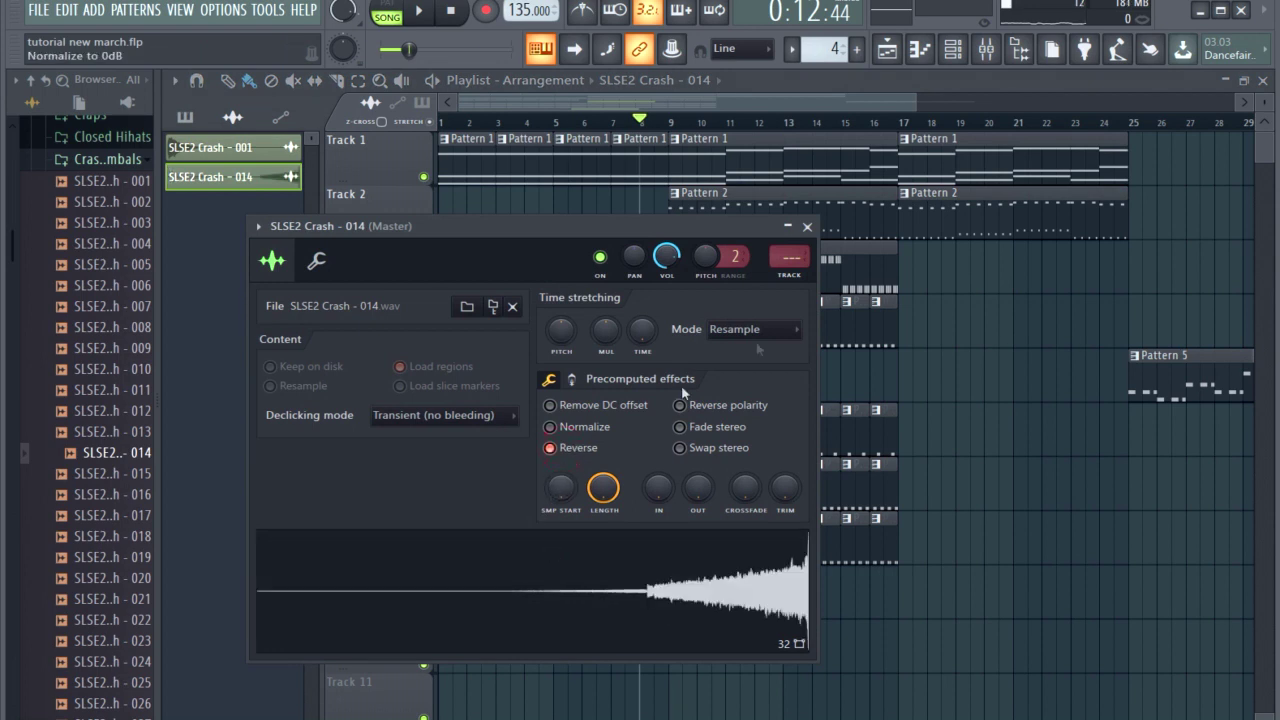
left_click(807, 228)
Step: Move the reversed crash clip on Track 9 to start at 4:13:00 and play the transition into bar 9
left_click_drag(737, 601, 640, 601)
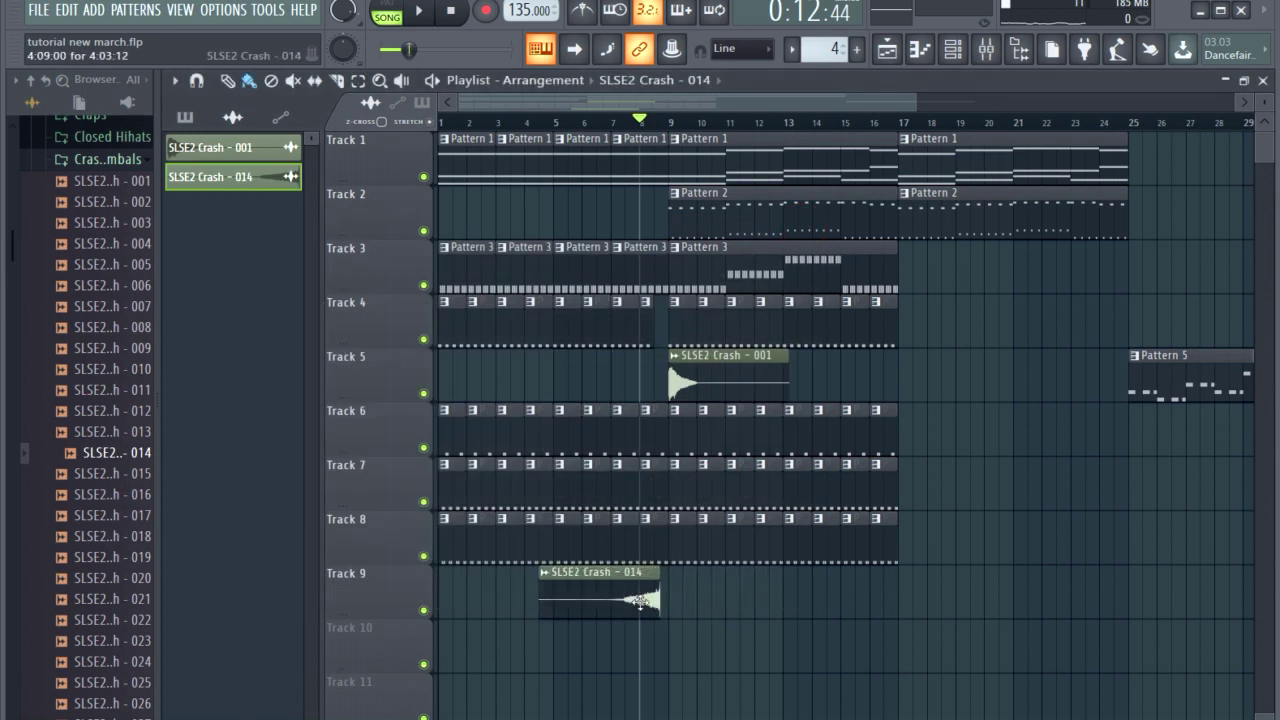
key("space")
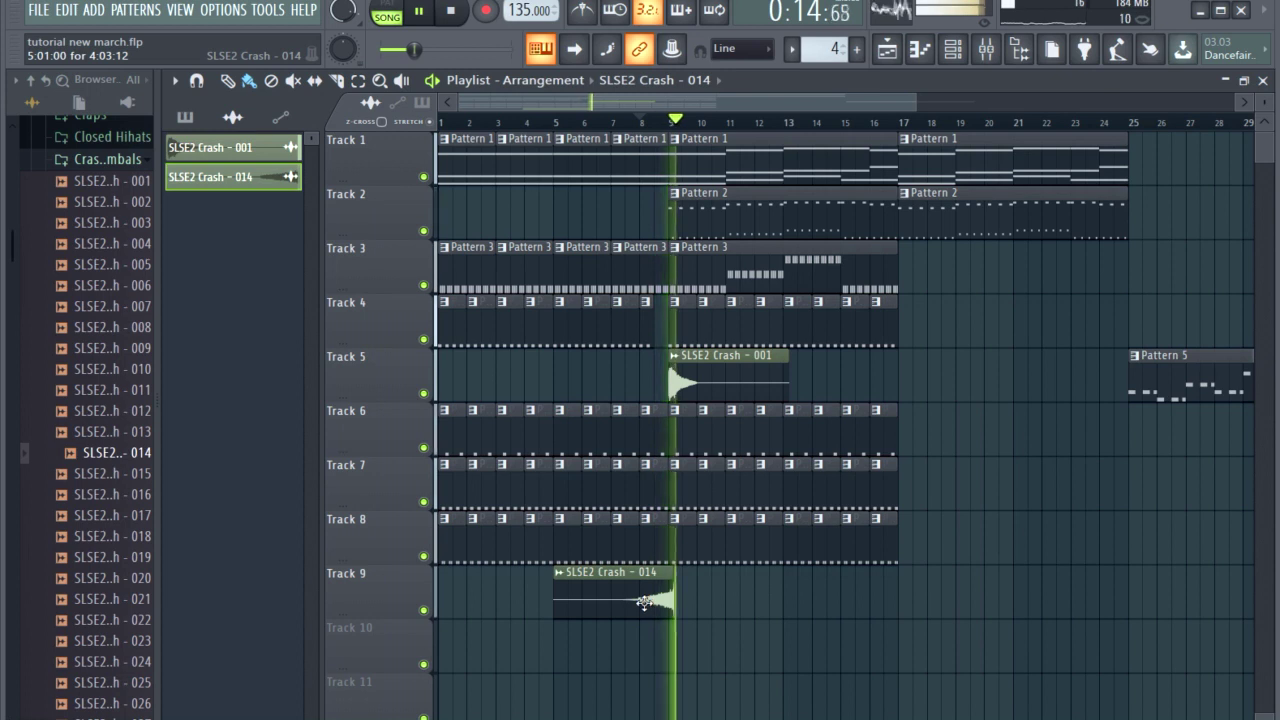
key("space")
left_click_drag(911, 98, 594, 142)
left_click_drag(558, 99, 663, 104)
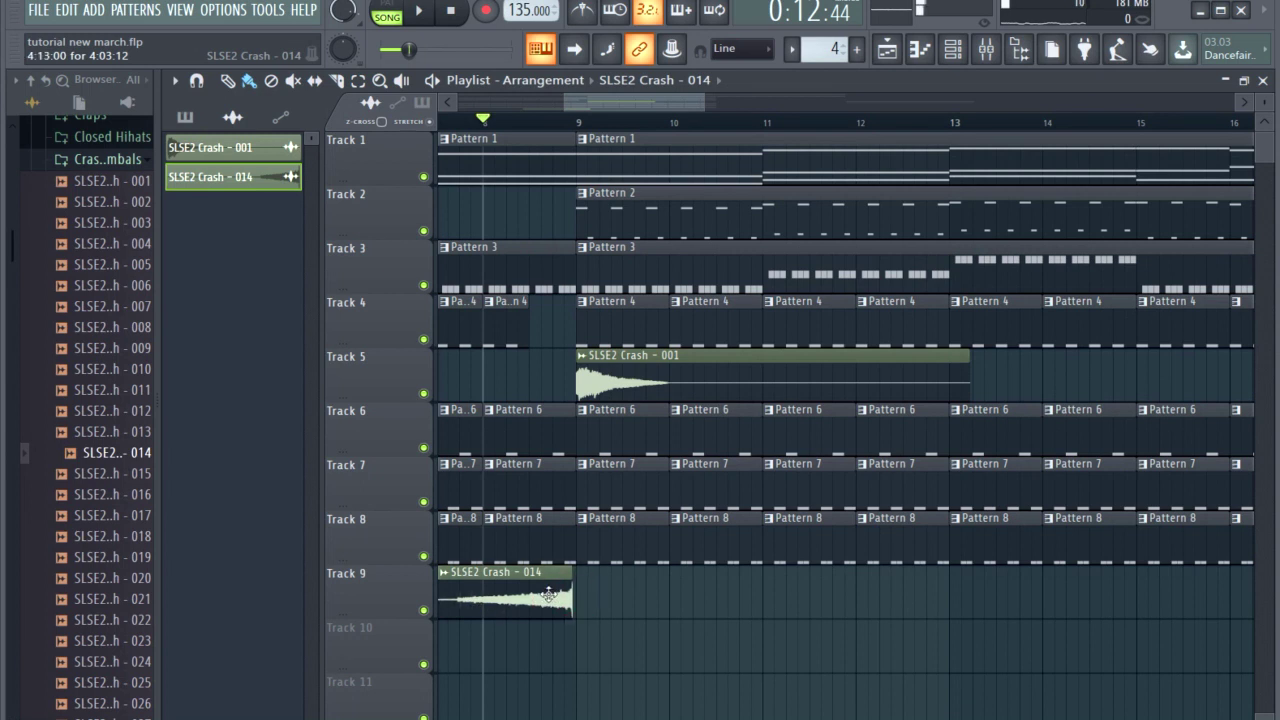
key("space")
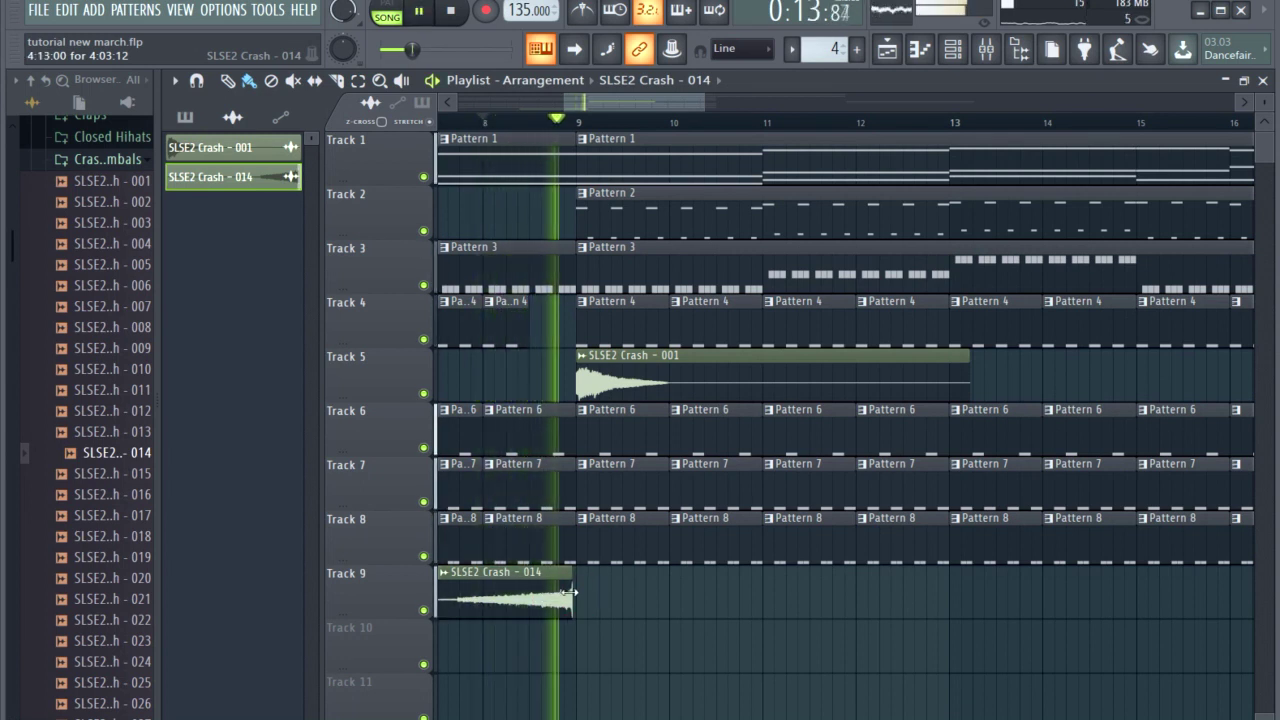
key("space")
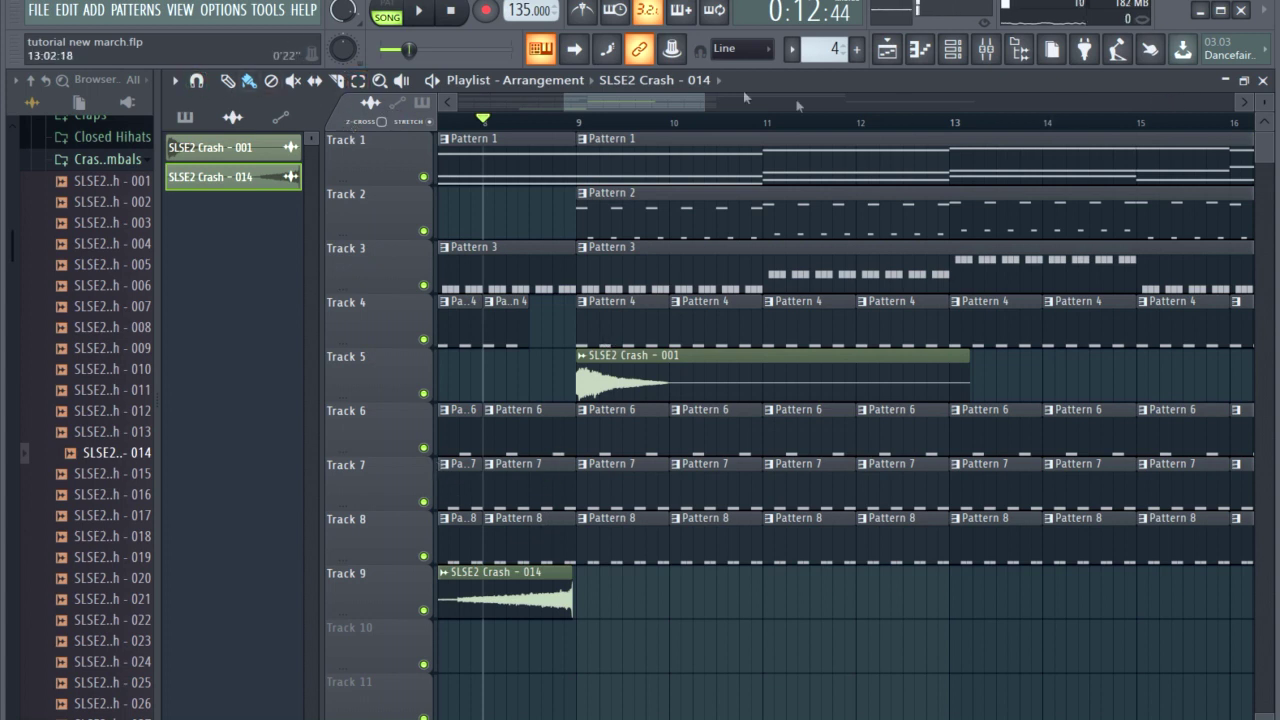
Step: Shorten the reversed crash clip to a length of 4:02:12 and nudge its start to 4:15:00
left_click_drag(707, 94, 590, 103)
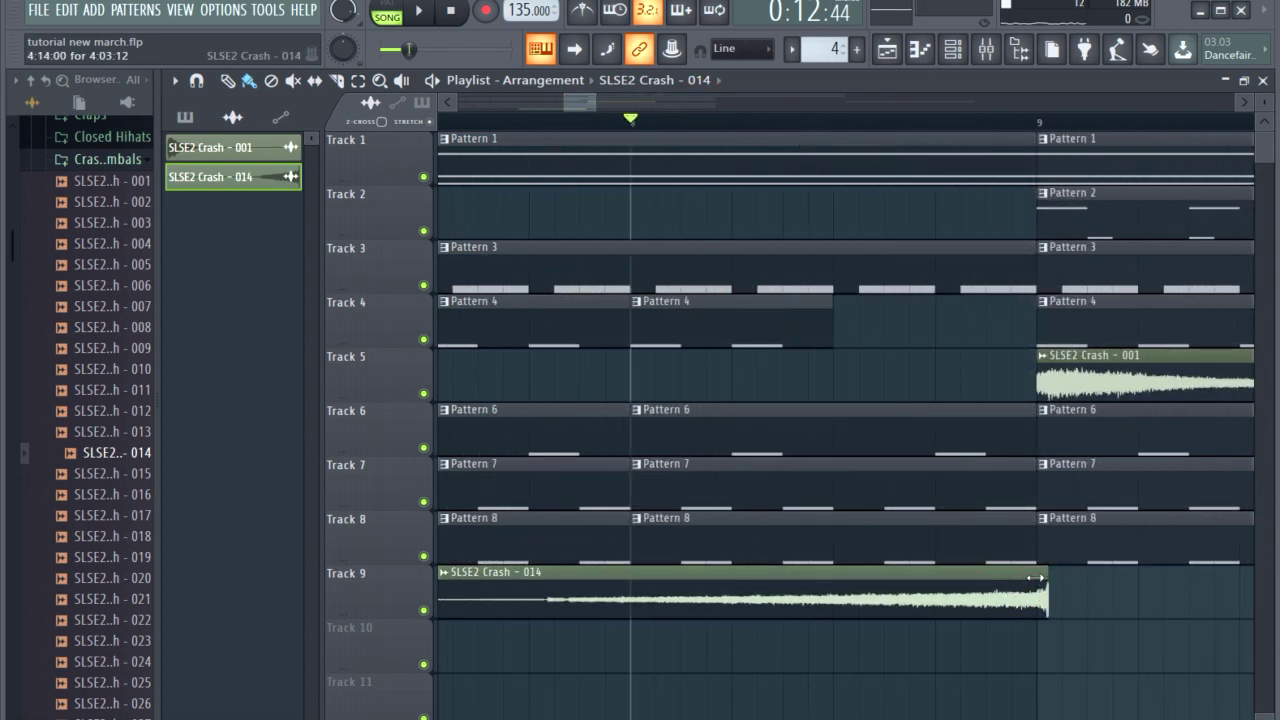
left_click(1000, 585)
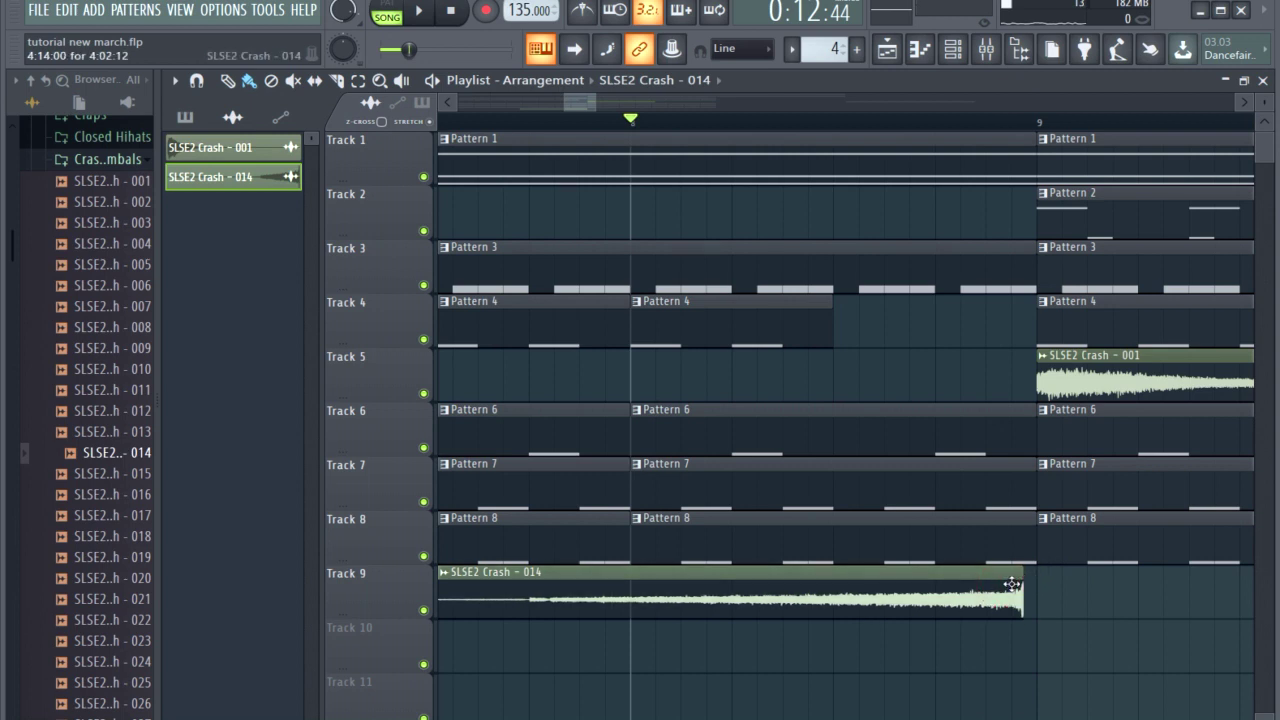
key("space")
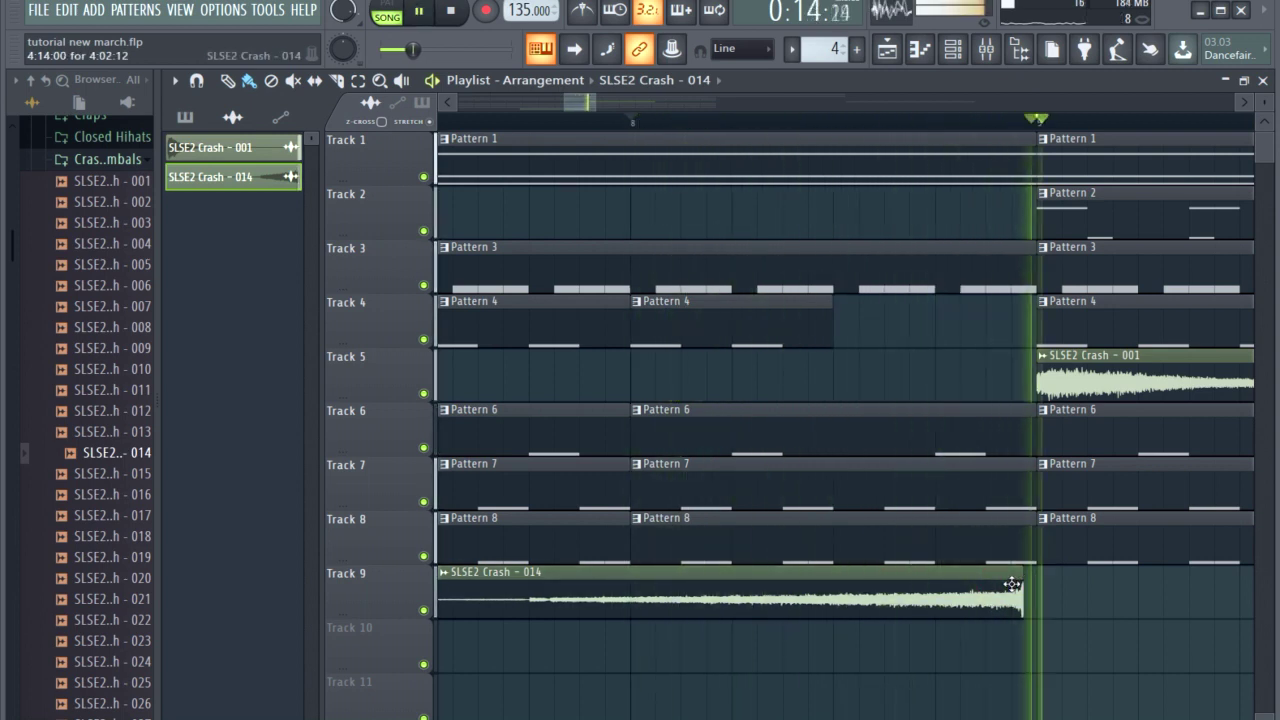
key("space")
left_click_drag(1012, 584, 1030, 582)
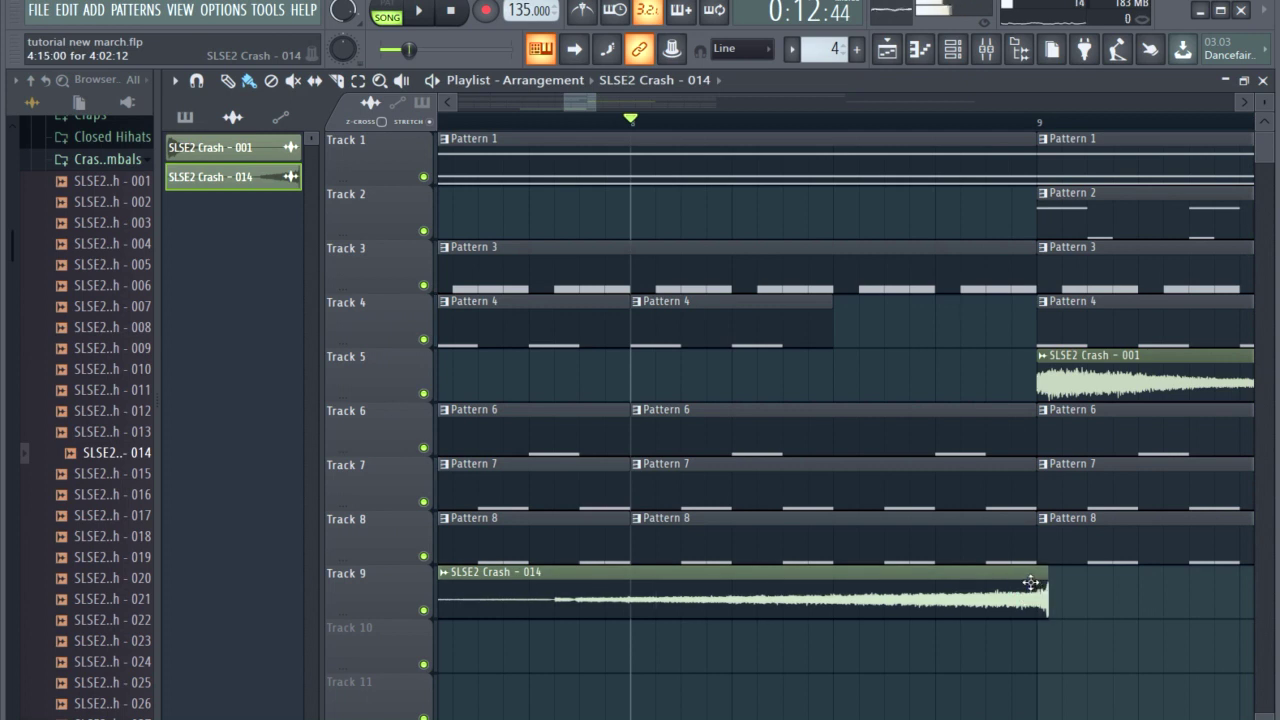
Step: Set the playlist snap to none and move the reversed crash to start at 4:14:13, ending exactly at bar 9
left_click(197, 82)
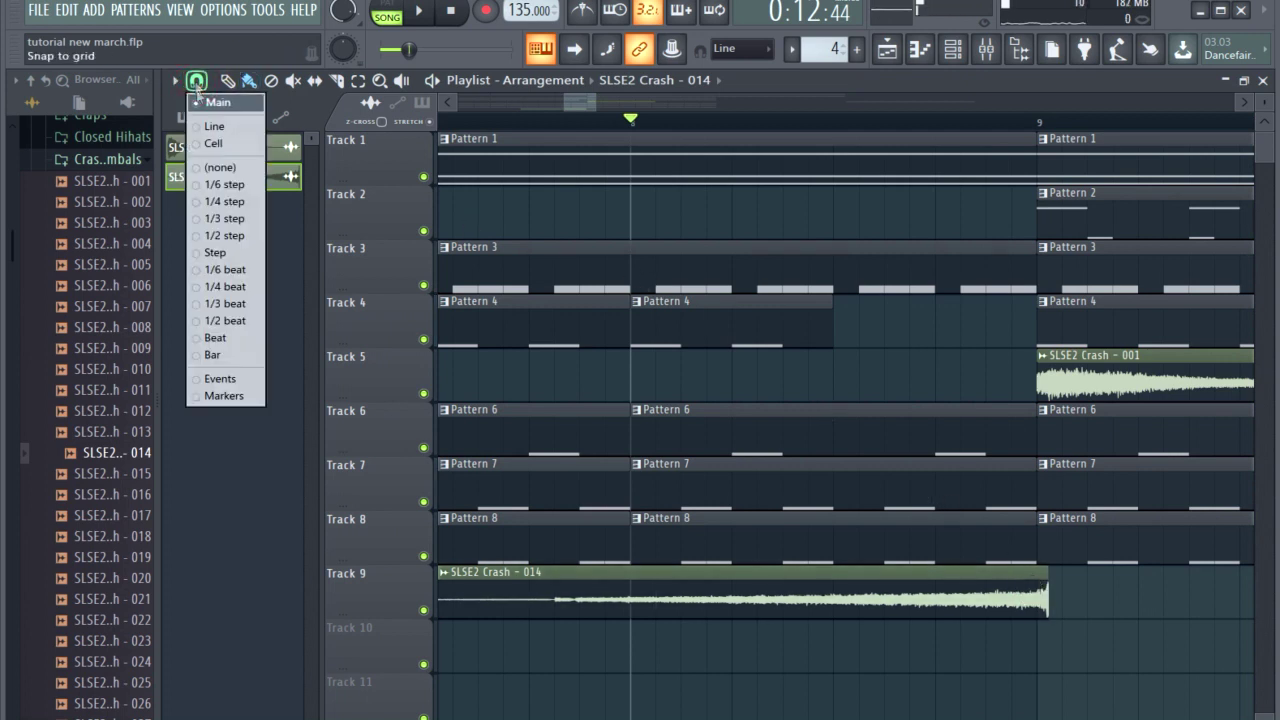
left_click(227, 168)
left_click_drag(1027, 587, 1026, 587)
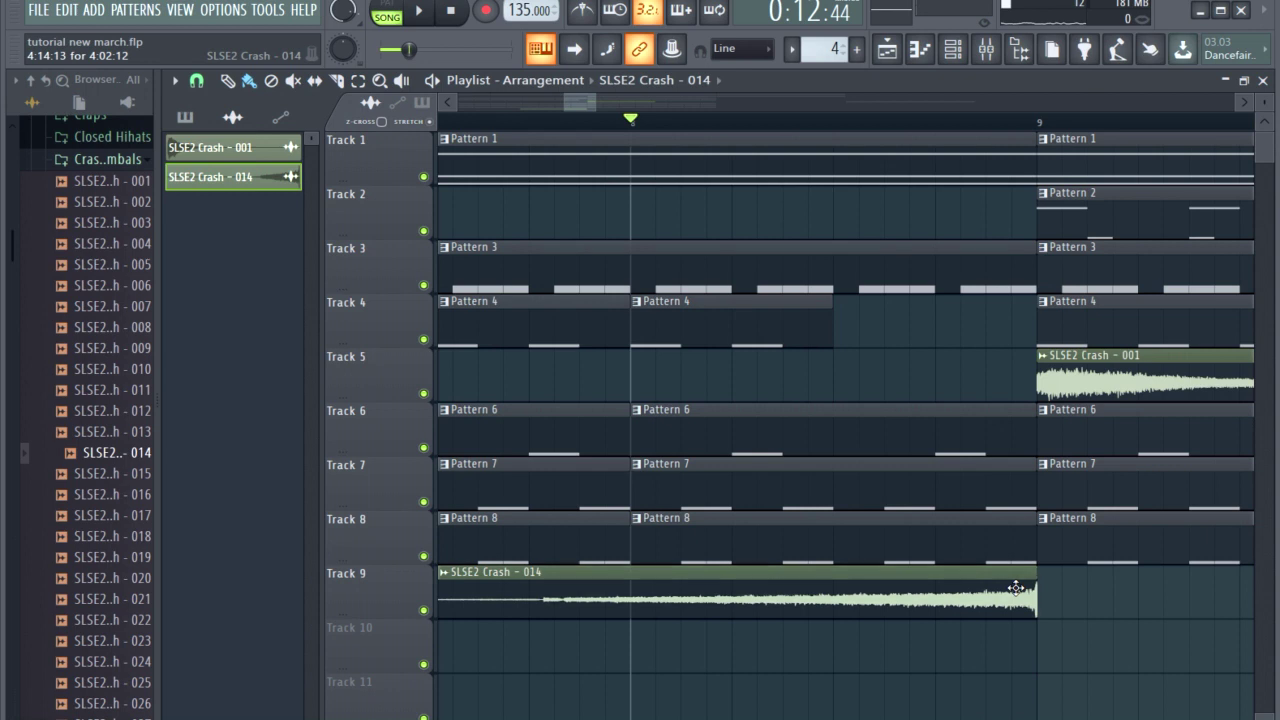
key("space")
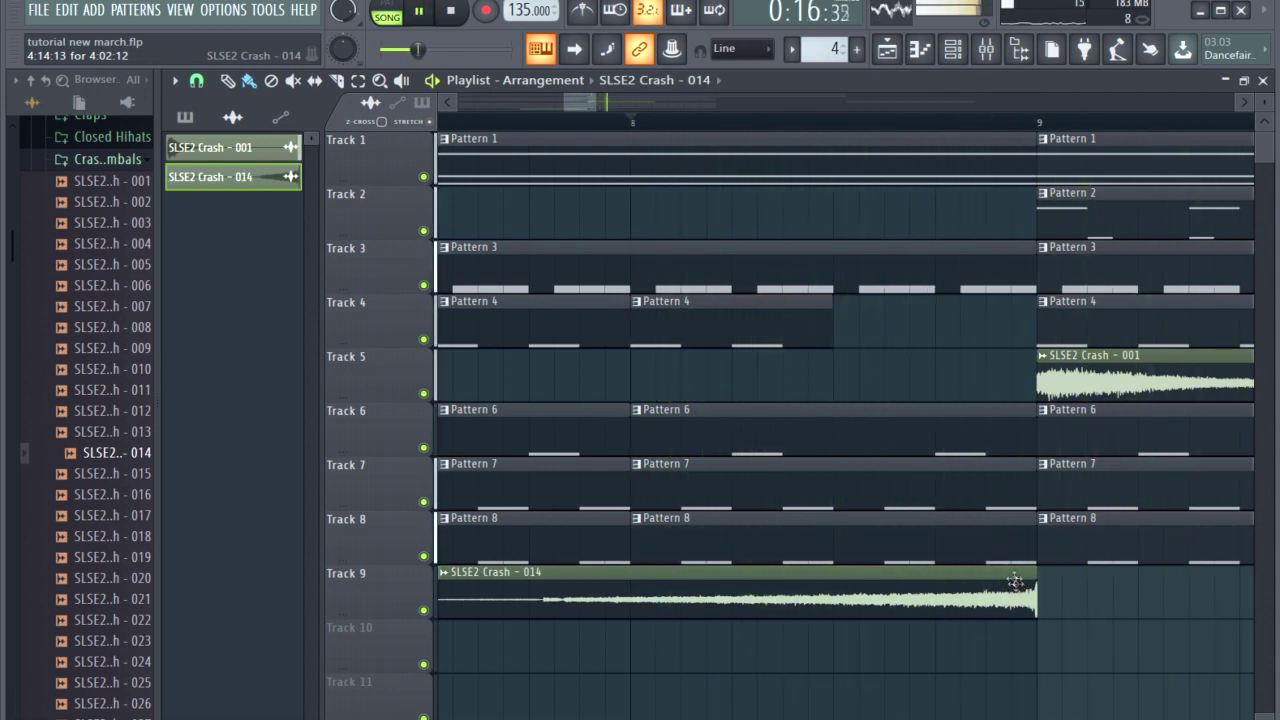
Step: Restore the playlist snap to Main and finish playing back the arrangement past bar 9
left_click(203, 86)
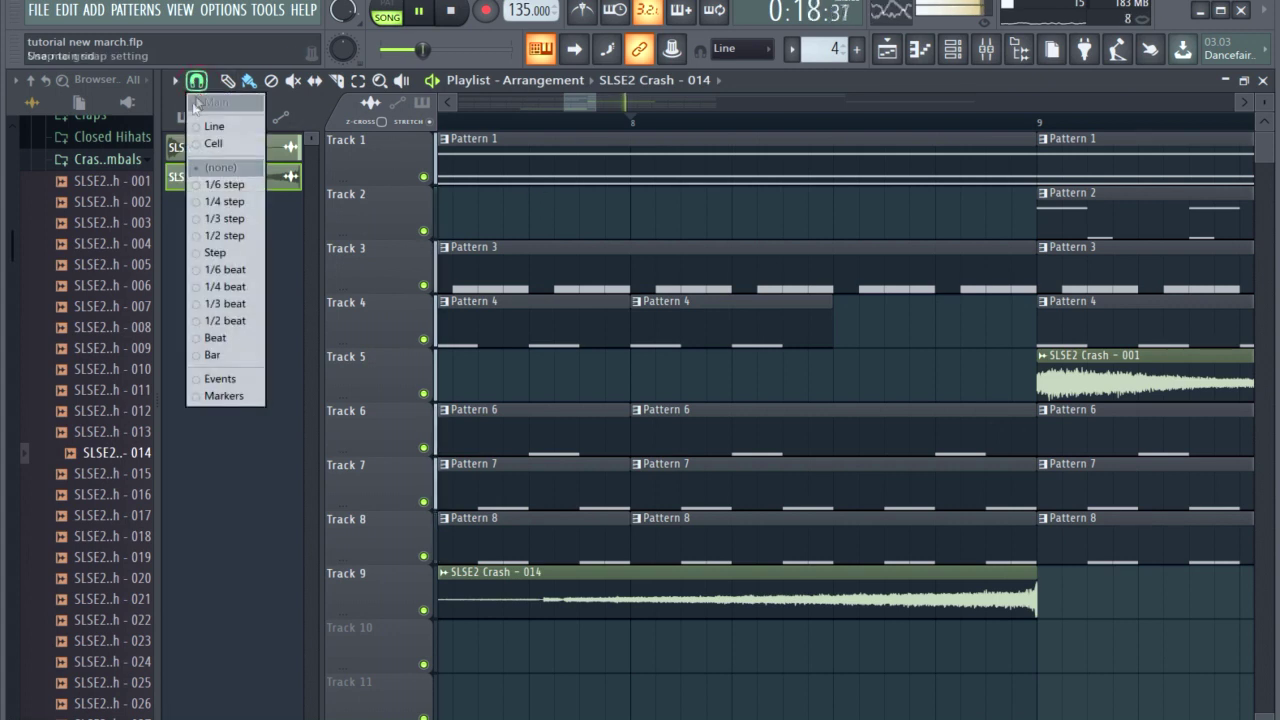
left_click(216, 103)
left_click_drag(596, 98, 460, 101)
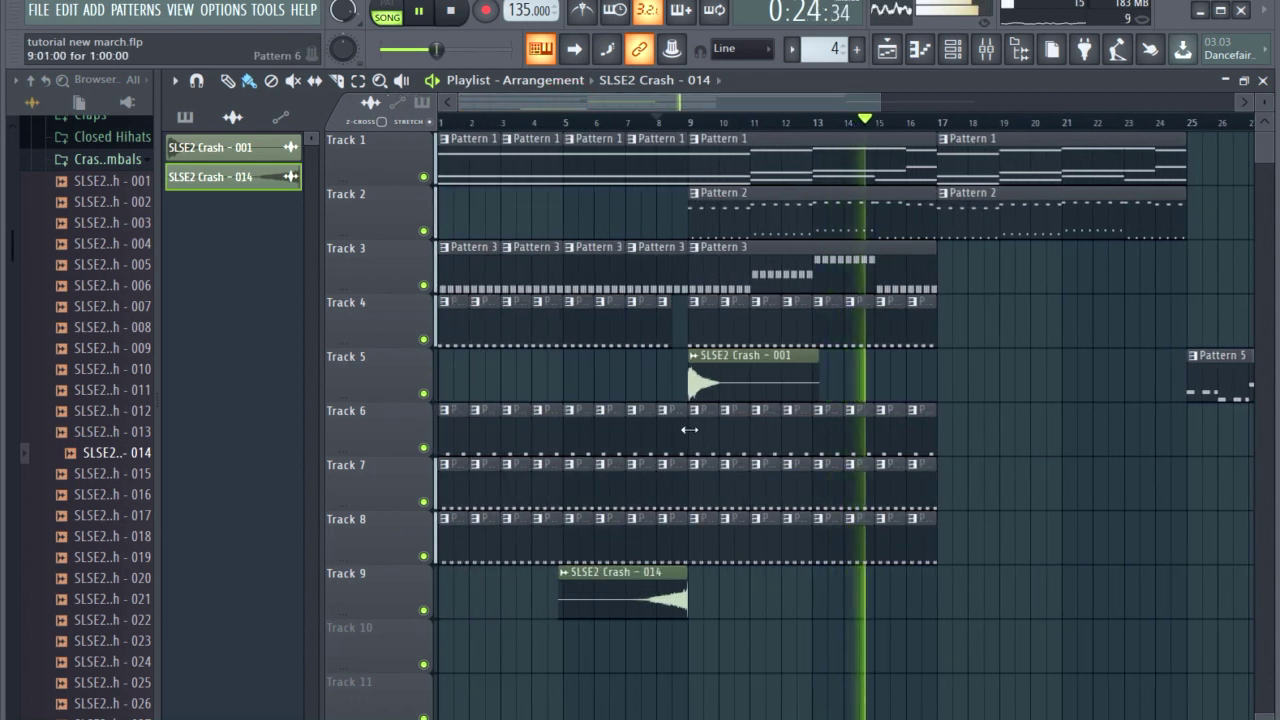
key("space")
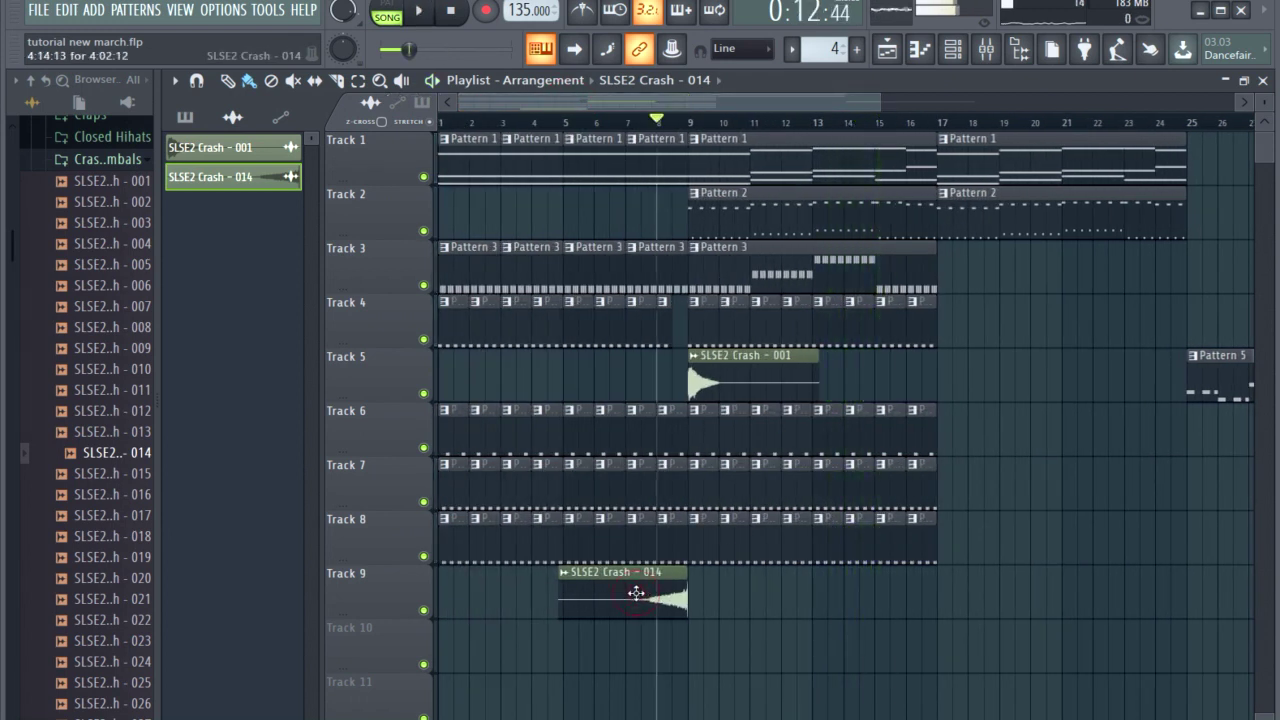
Step: Lower the volume of SLSE2 Crash - 014 and show all channels in the channel rack
double_click(636, 594)
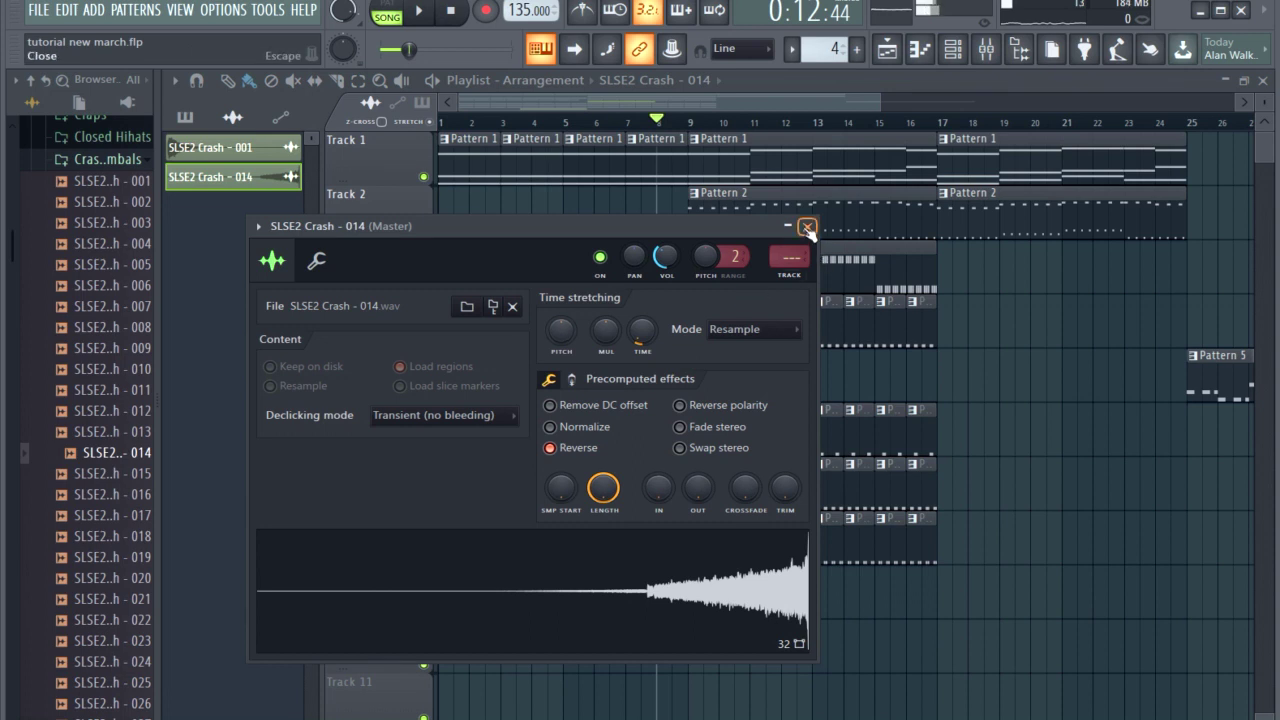
left_click(953, 50)
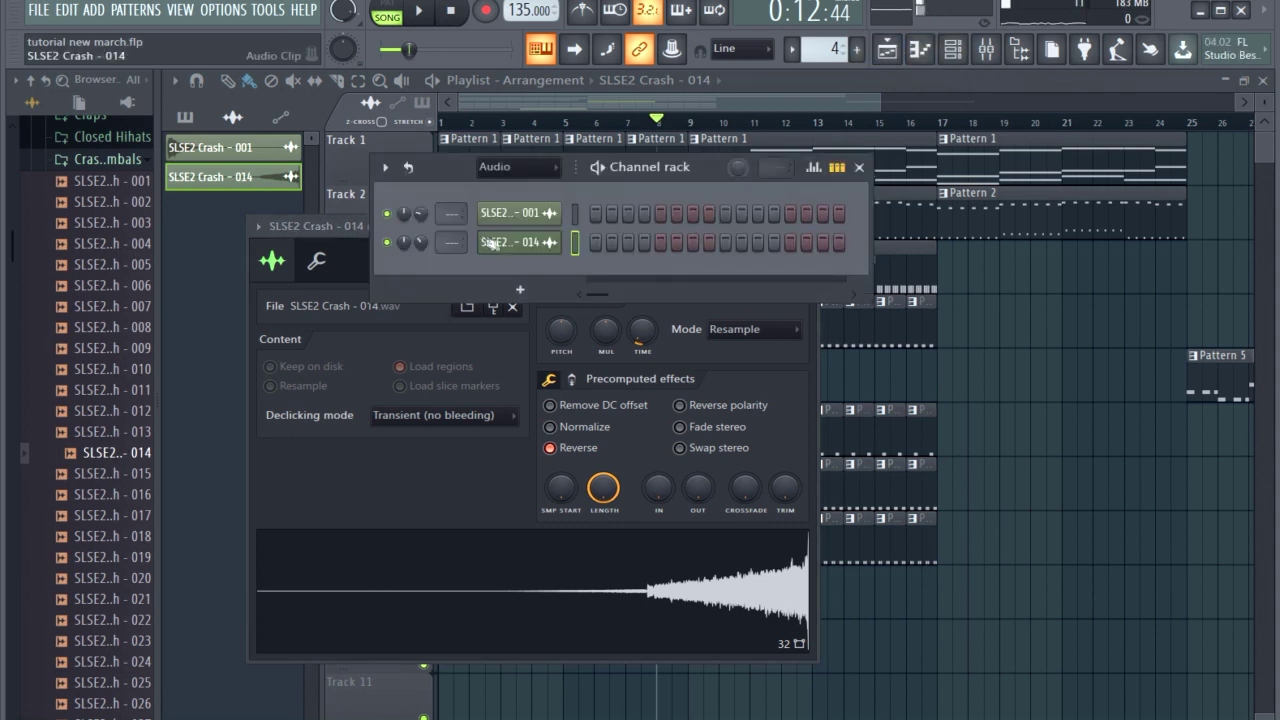
left_click(527, 189)
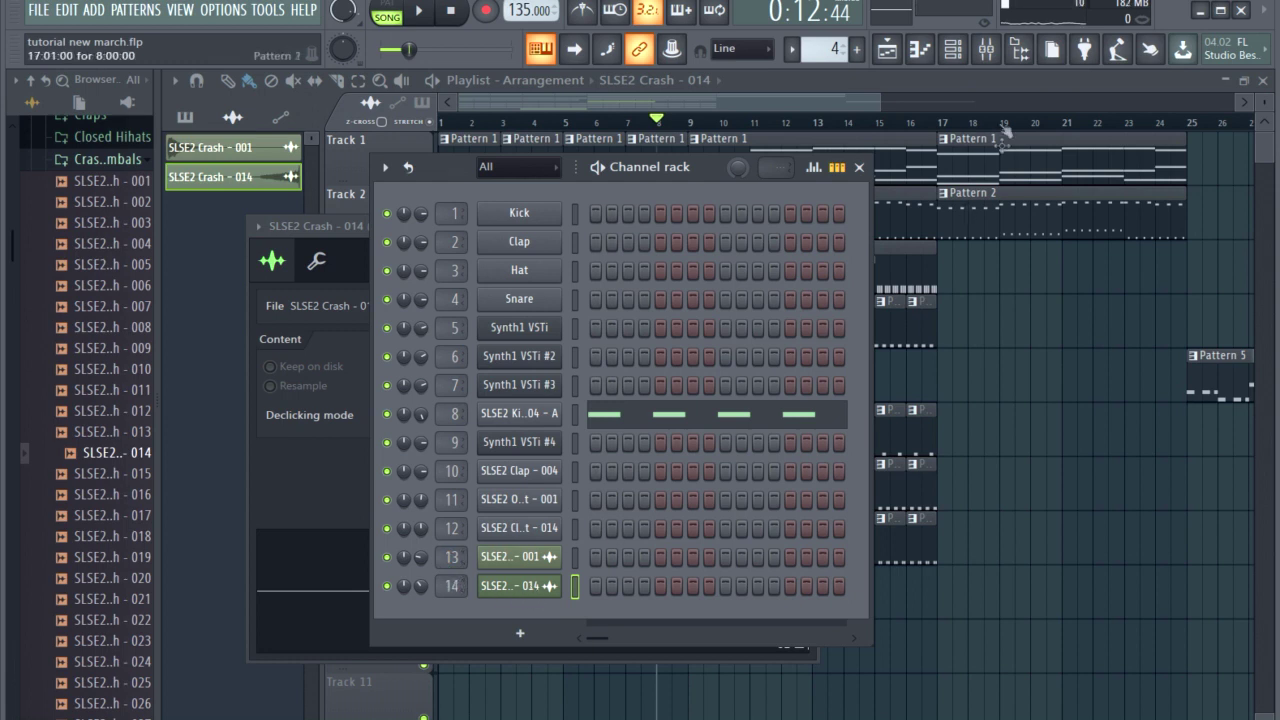
Step: Load LFOTool into effect slot 8 of mixer Insert 14, the channel for SLSE2 Crash - 014
left_click(986, 50)
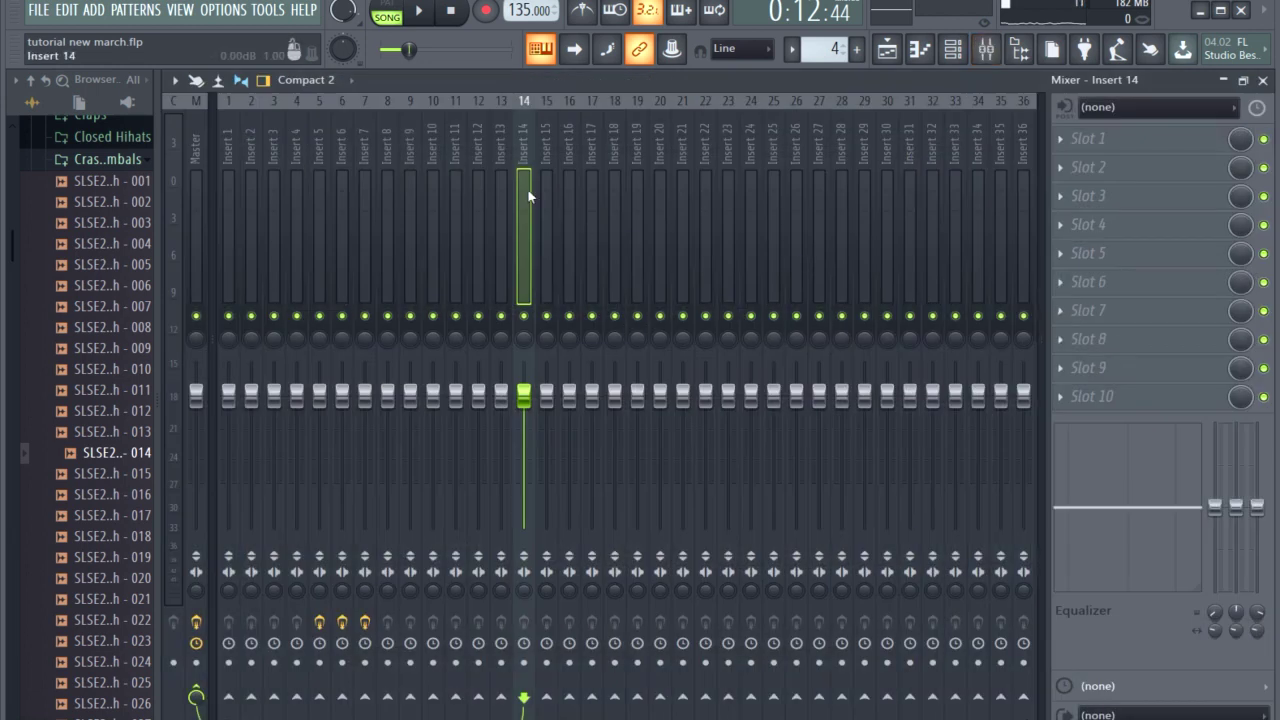
left_click(1110, 340)
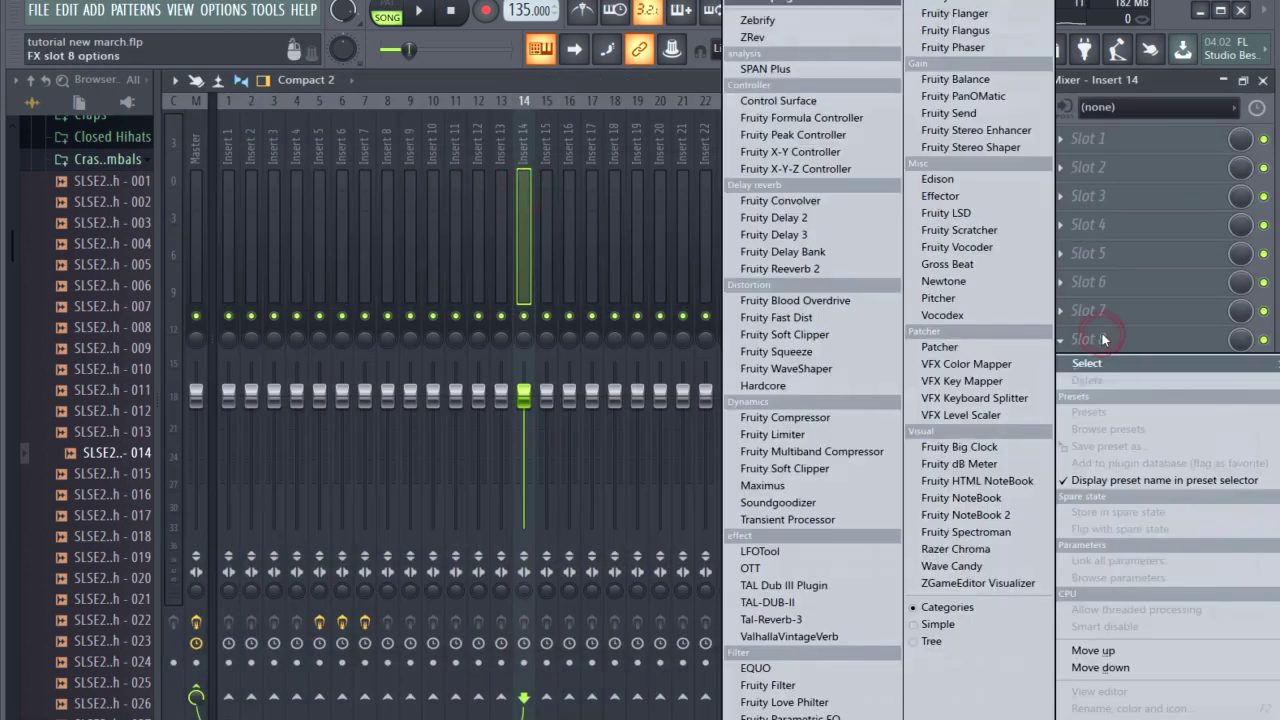
left_click(768, 553)
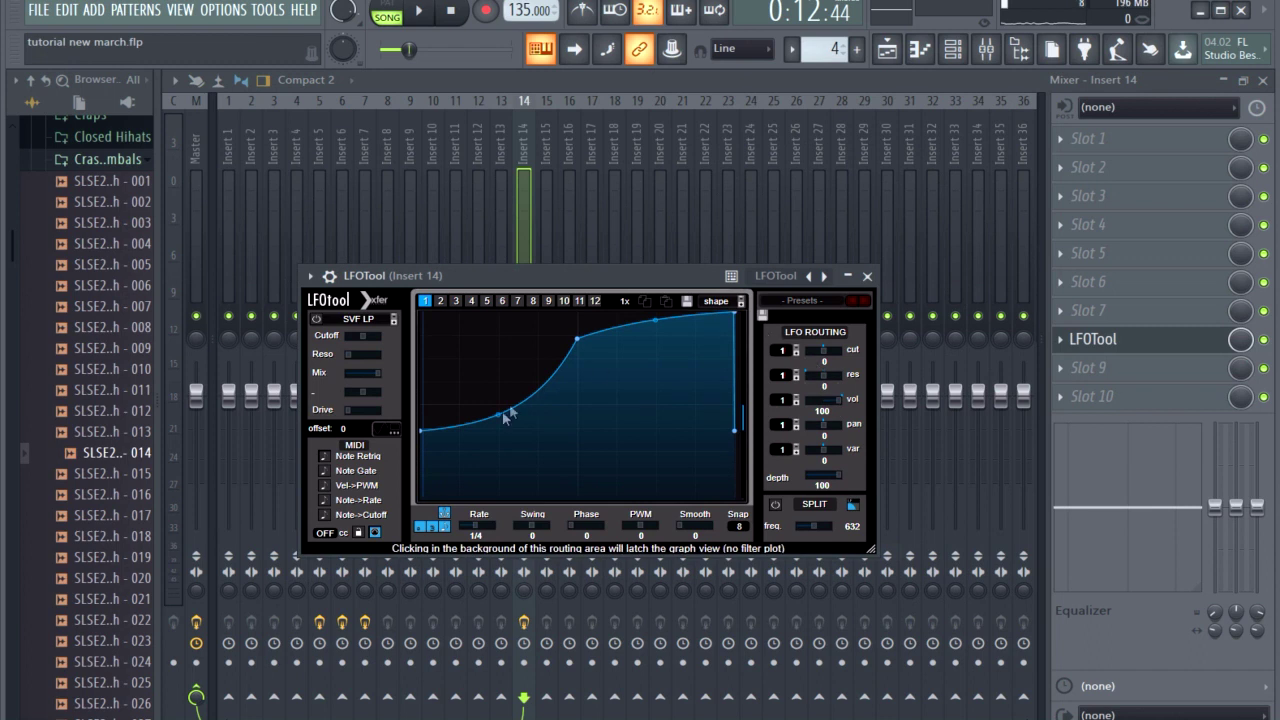
Step: Reshape the LFOTool curve with lower start and end points and a sloped final drop, and close the mixer, plugin, channel rack and sample windows
left_click_drag(421, 434, 421, 477)
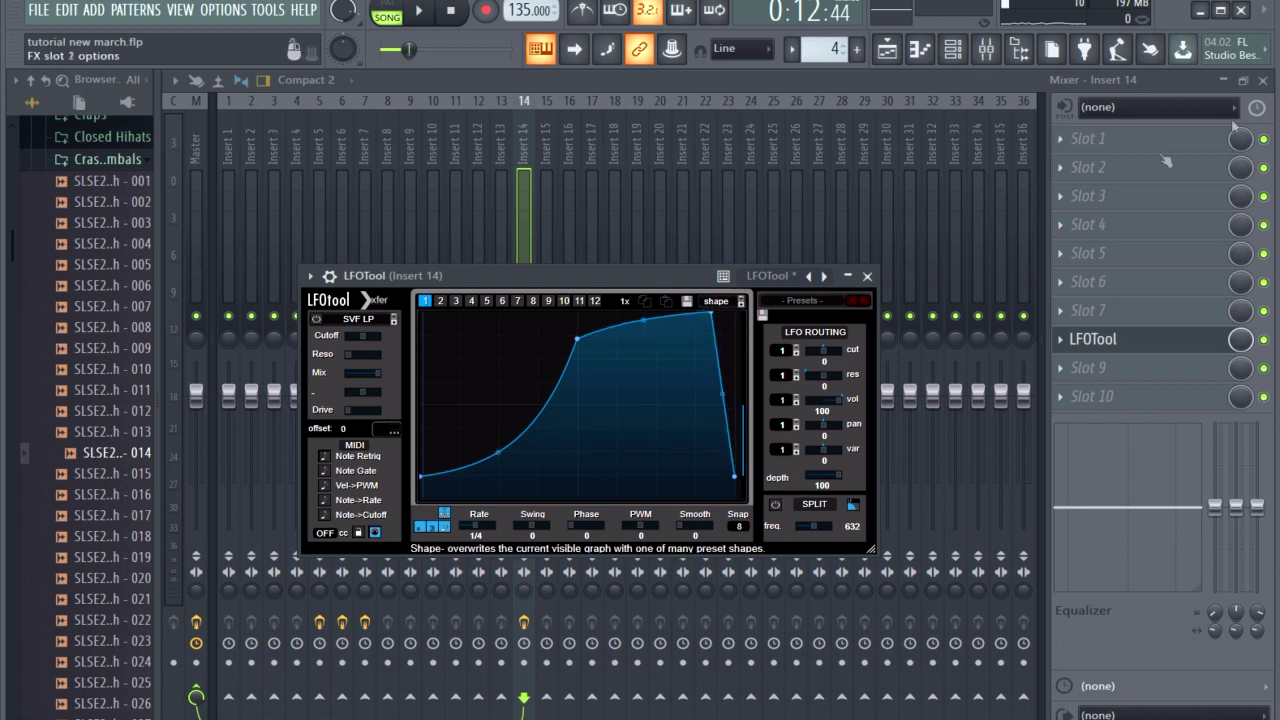
left_click(1262, 81)
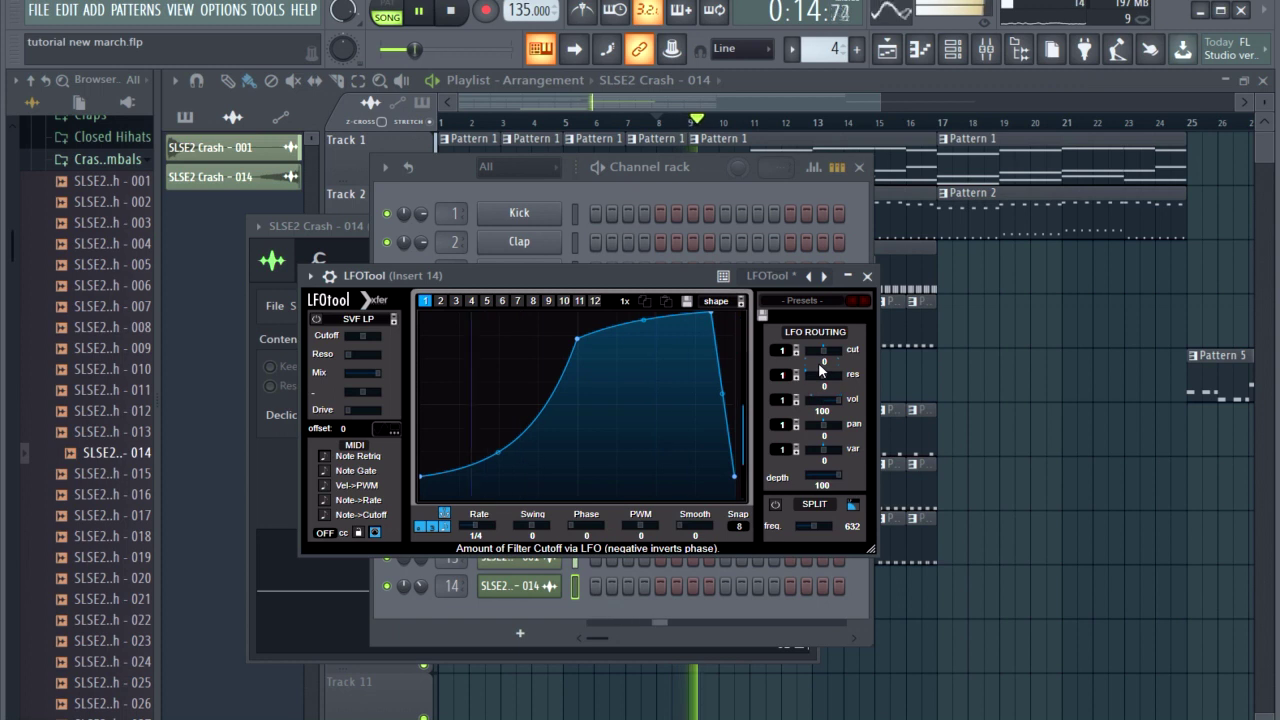
left_click(867, 277)
left_click(858, 167)
left_click(809, 229)
Step: Place a Pattern 1 clip on Track 1 at bar 25, above the Pattern 5 clip
left_click_drag(779, 103, 898, 96)
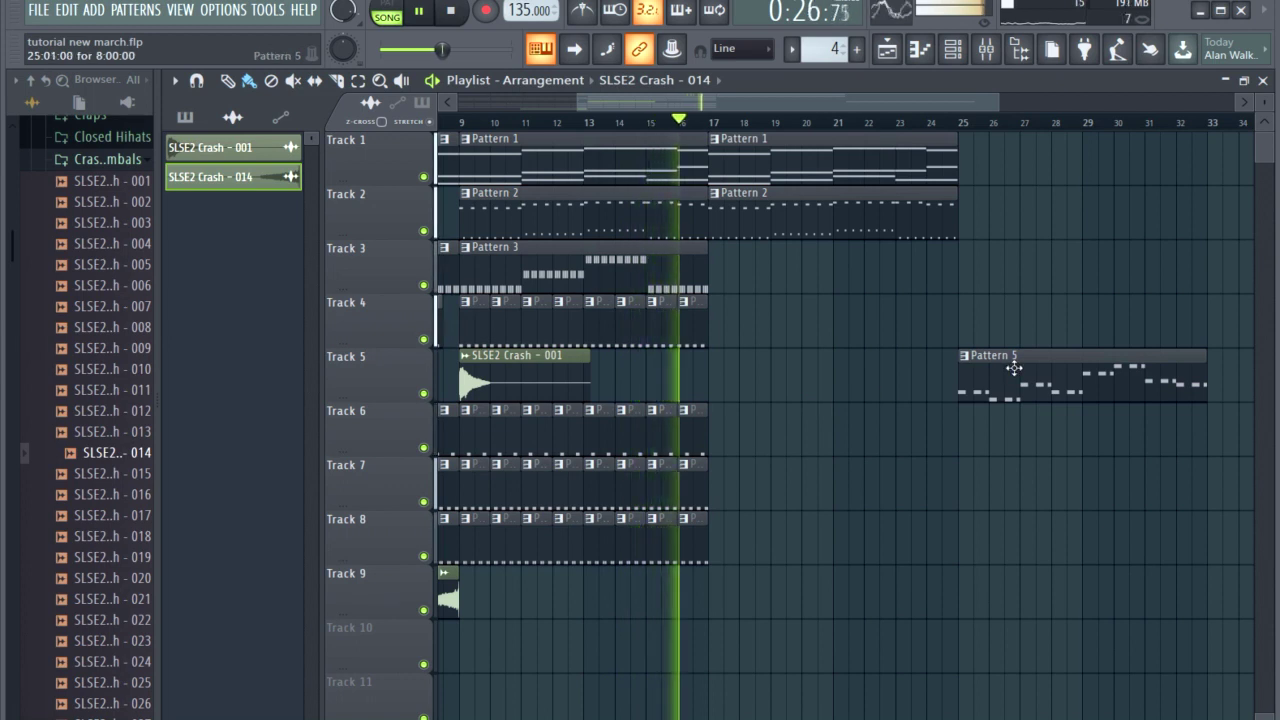
left_click(931, 163)
left_click(970, 167)
left_click_drag(932, 101, 1016, 111)
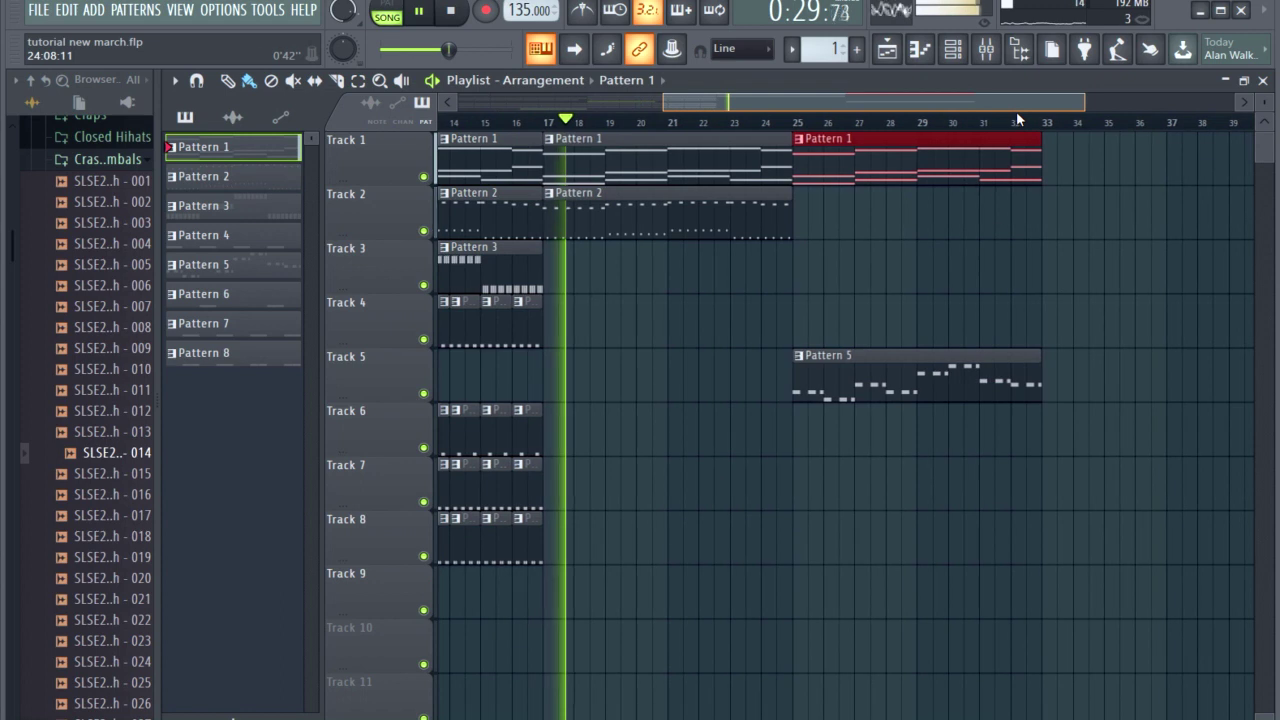
Step: Stop the song, open the Pattern 5 clip's notes in the piano roll and play the pattern to review its full melody
key("space")
double_click(860, 385)
left_click(420, 14)
left_click_drag(661, 101, 1052, 102)
scroll(782, 273, "up", 3)
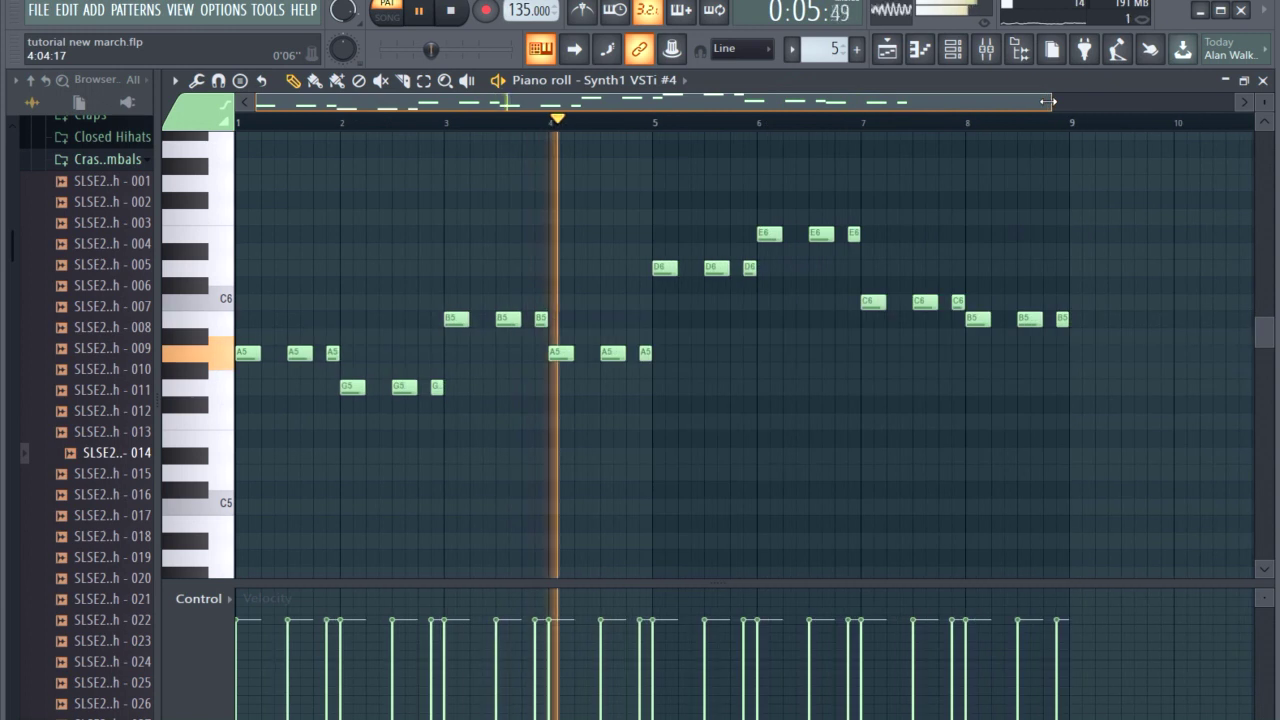
Step: Set the filter frequency of Synth1 VSTi #4 to about 51 and close the synth
left_click(1263, 80)
left_click(952, 48)
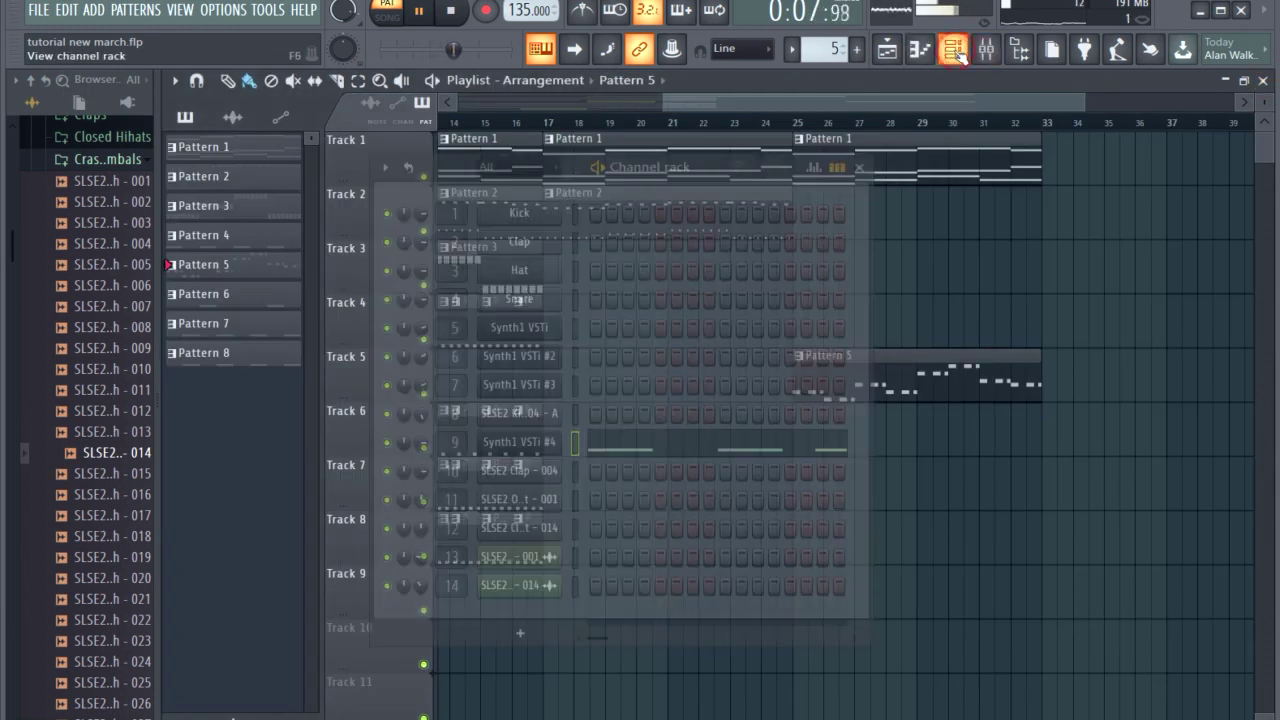
left_click(525, 448)
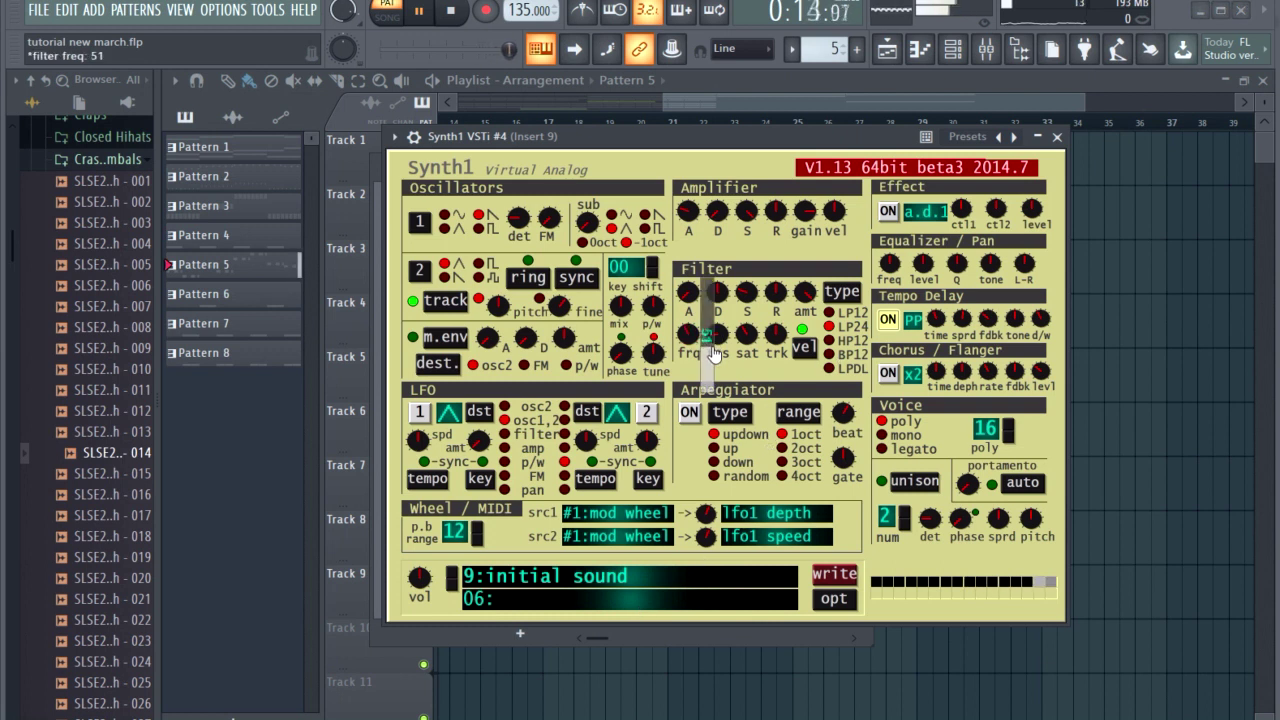
left_click(1057, 139)
Step: Play the arrangement in song mode from bar 25 to hear Pattern 1 and Pattern 5 together, and stop playback
left_click(996, 102)
left_click(797, 128)
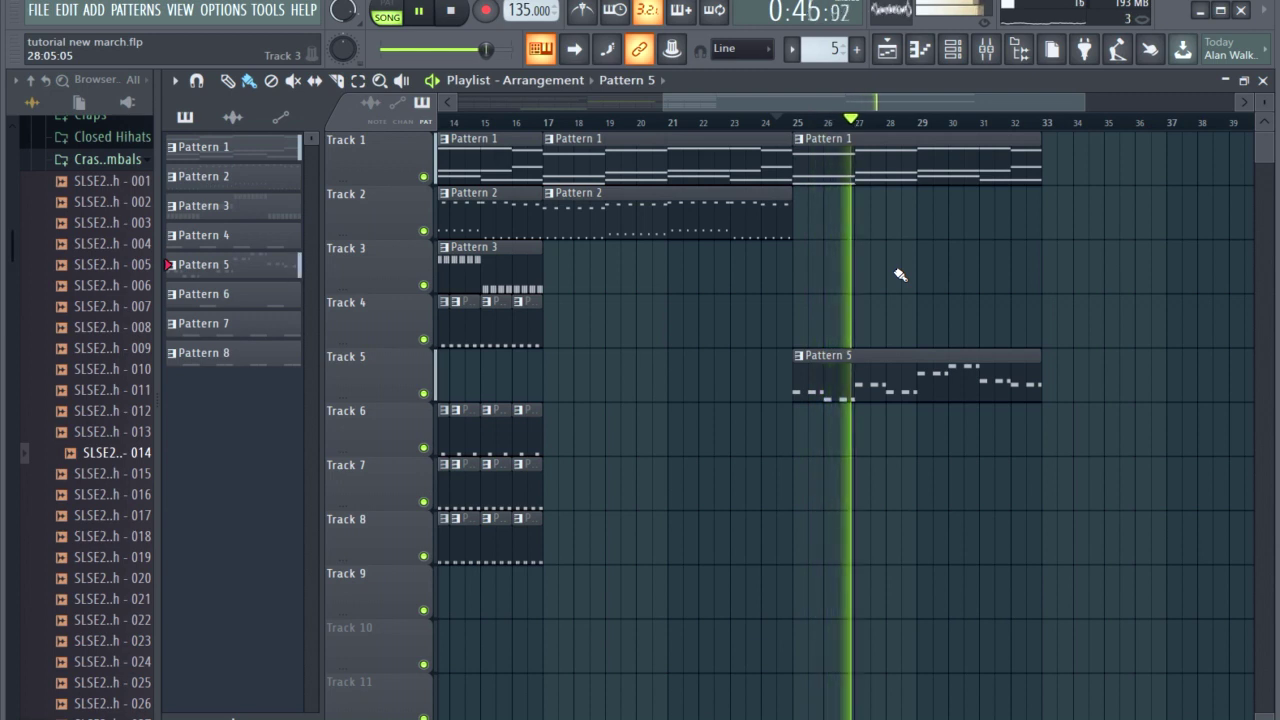
left_click_drag(875, 104, 994, 100)
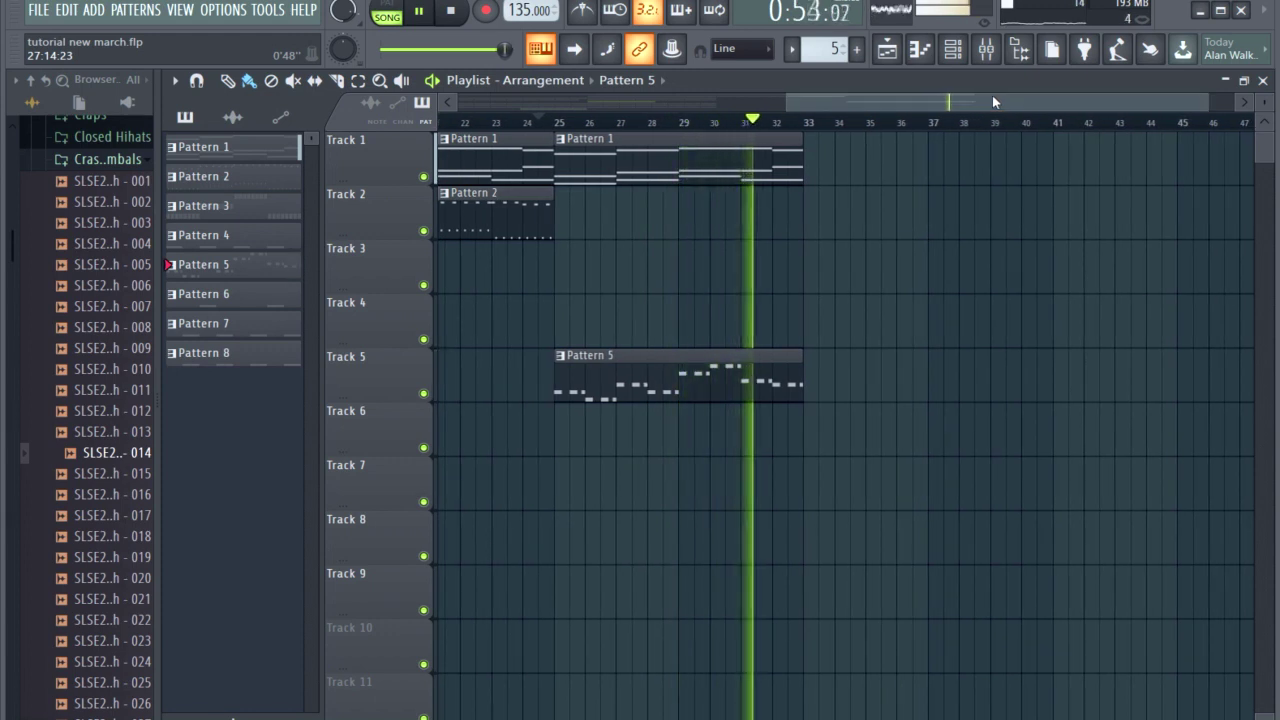
key("space")
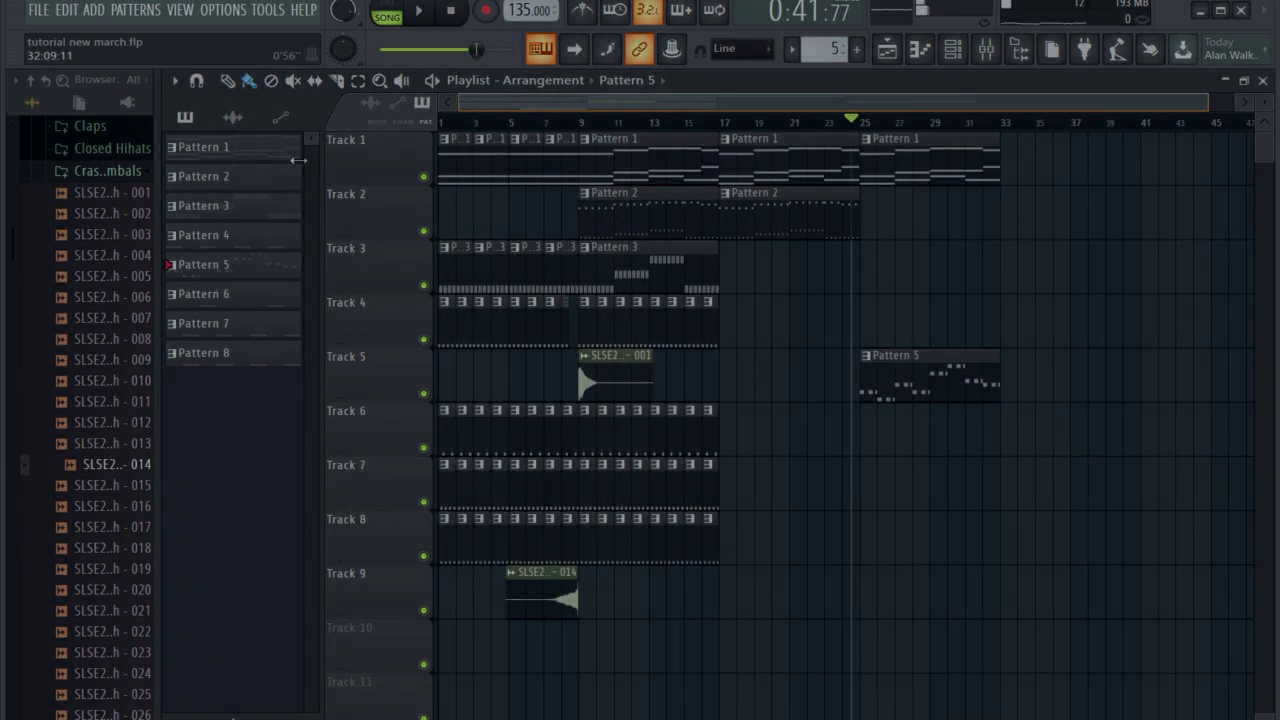